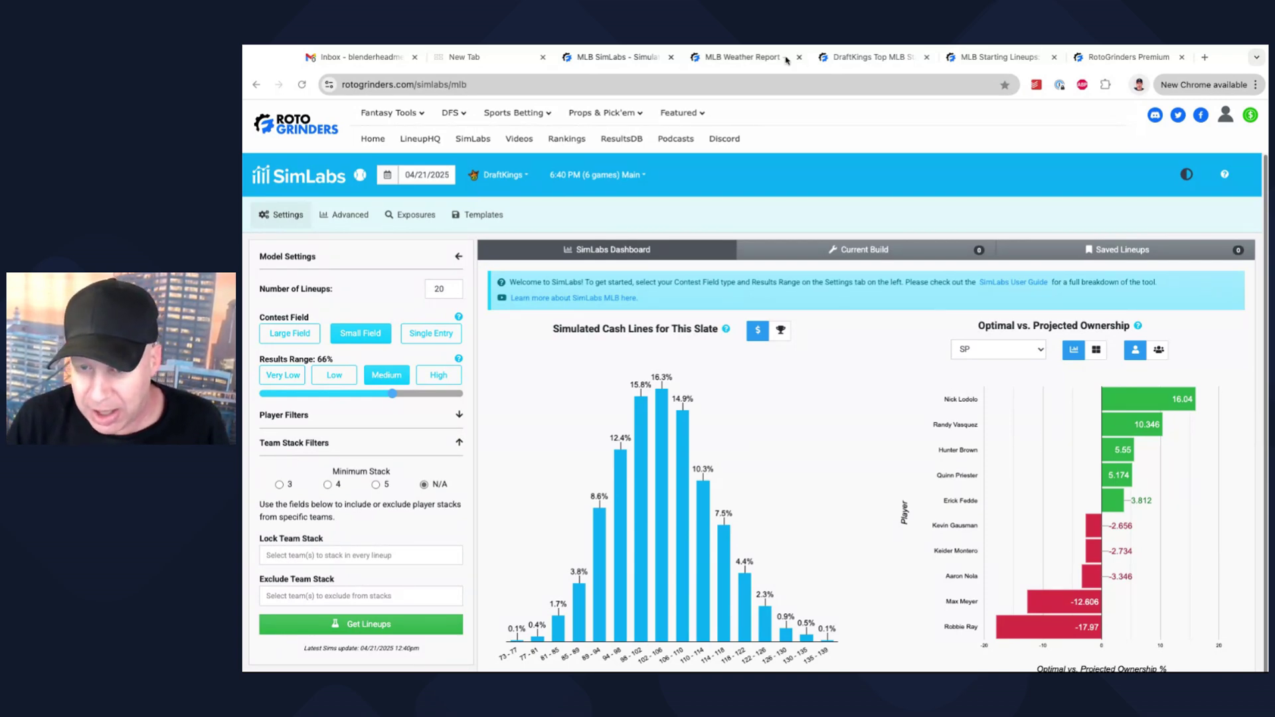
# Review the game-by-game forecast notes in the MLB Weather Report for 4/21
pyautogui.click(765, 59)
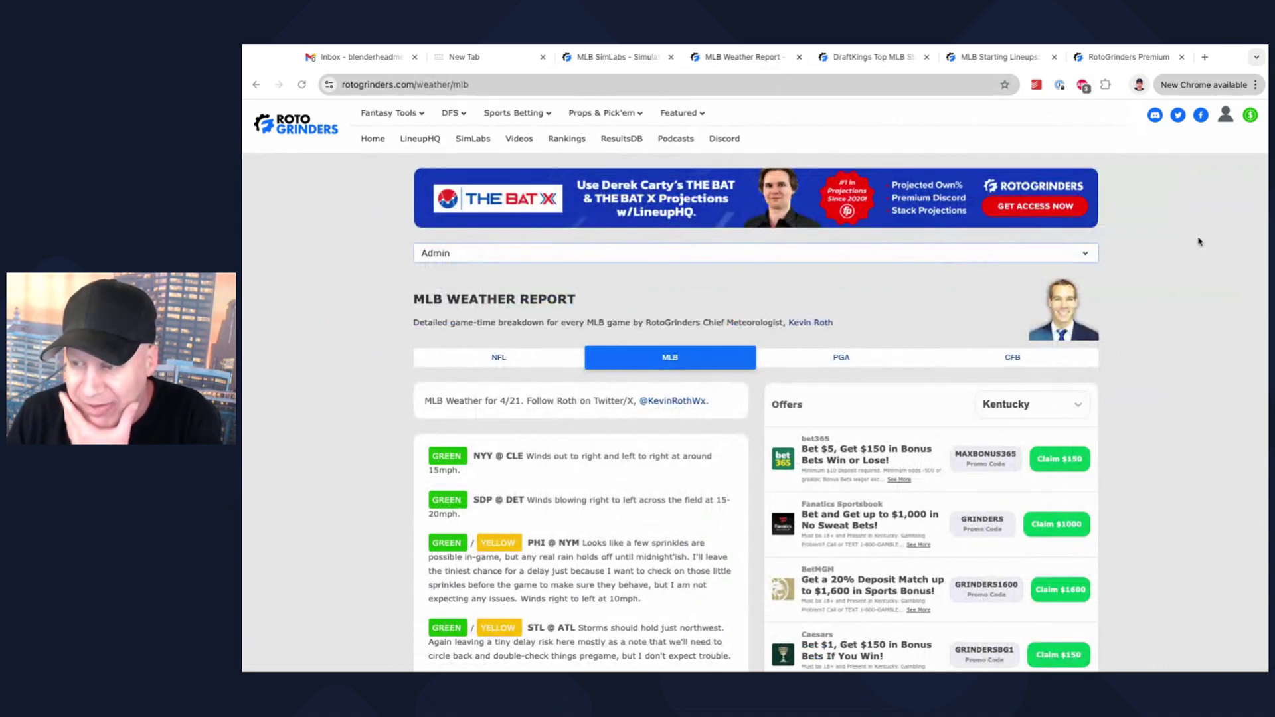
pyautogui.scroll(-1, 1199, 242)
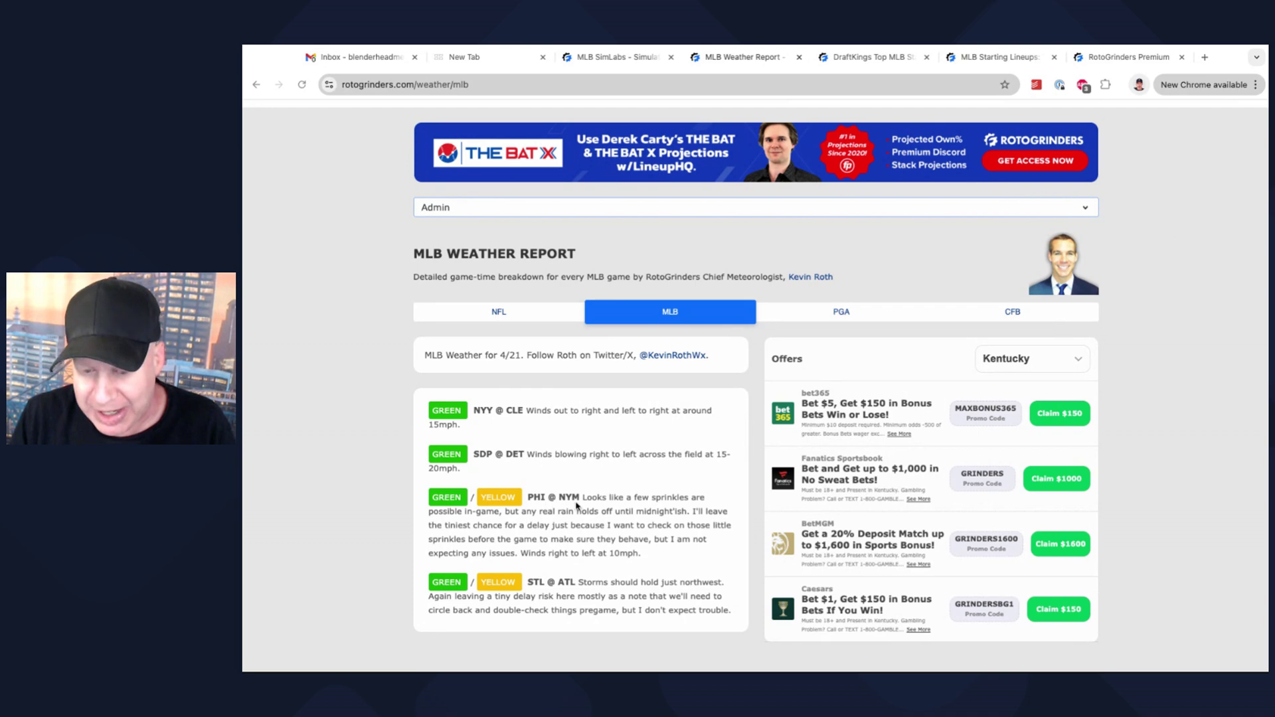
pyautogui.scroll(-1, 588, 499)
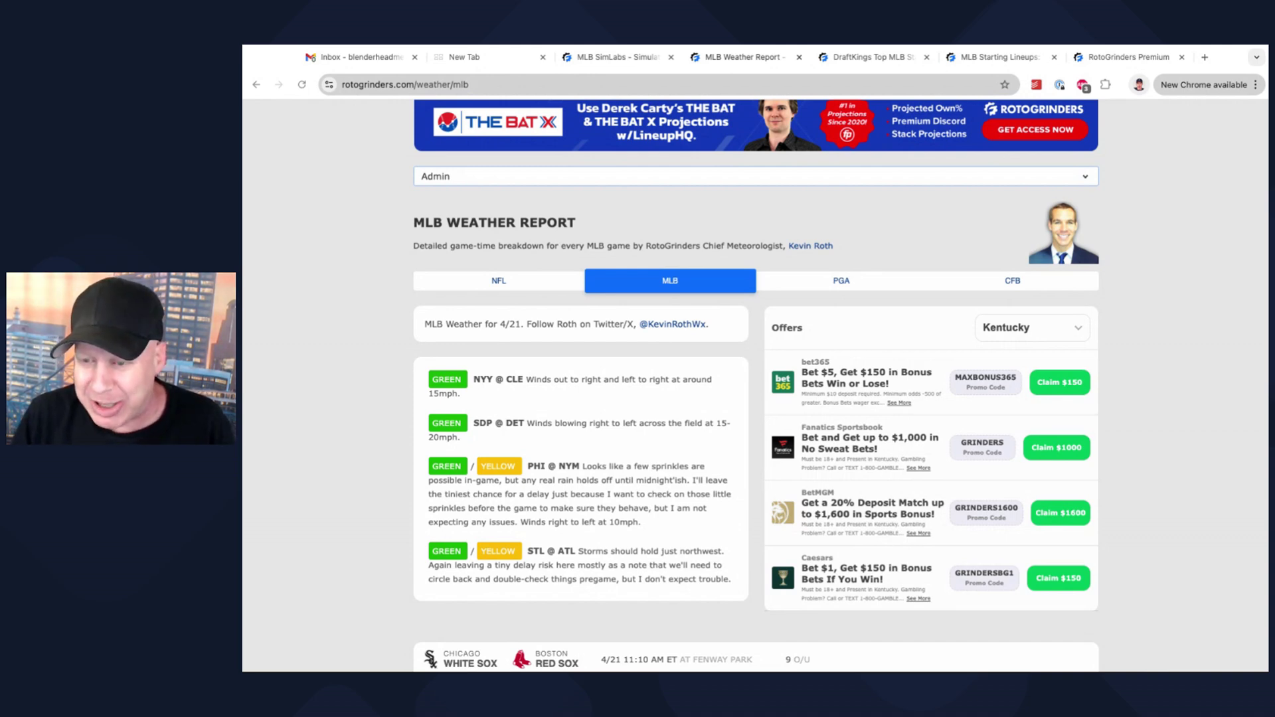
# Examine the DraftKings Top MLB Stacks grid, comparing each main-slate team's optimal percentage, ownership and top-value percentage
pyautogui.click(606, 59)
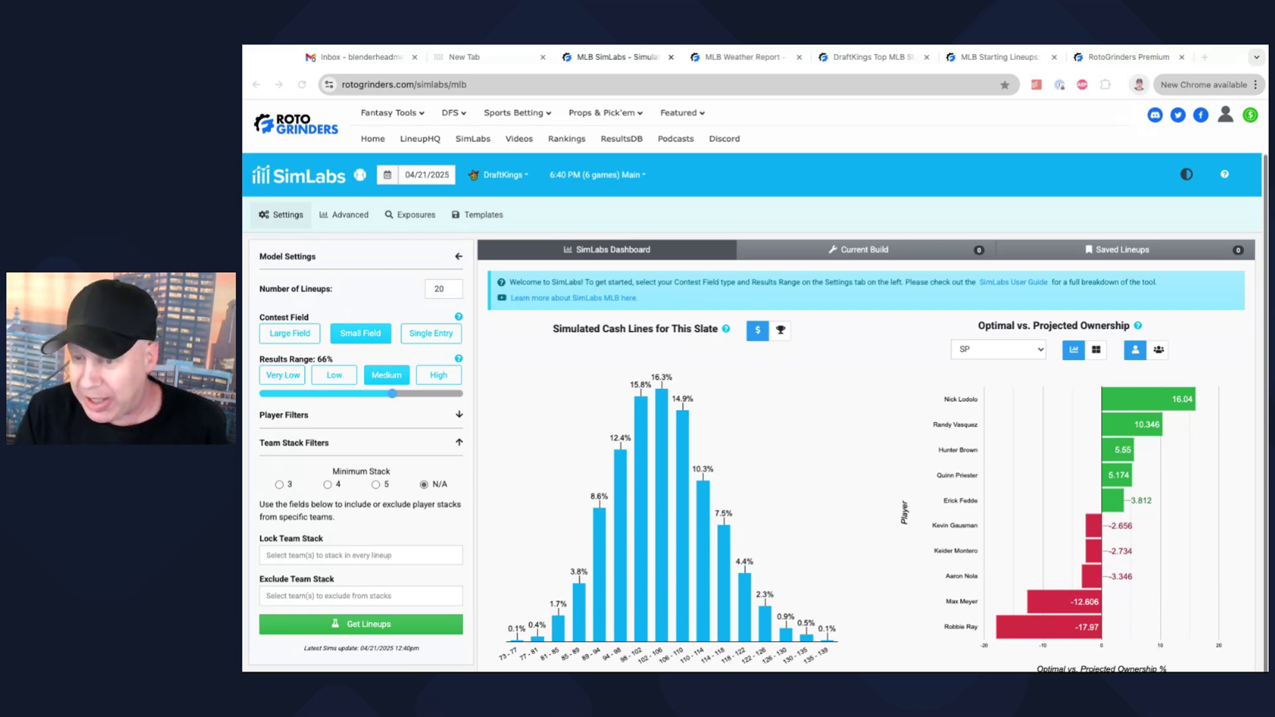
pyautogui.click(867, 58)
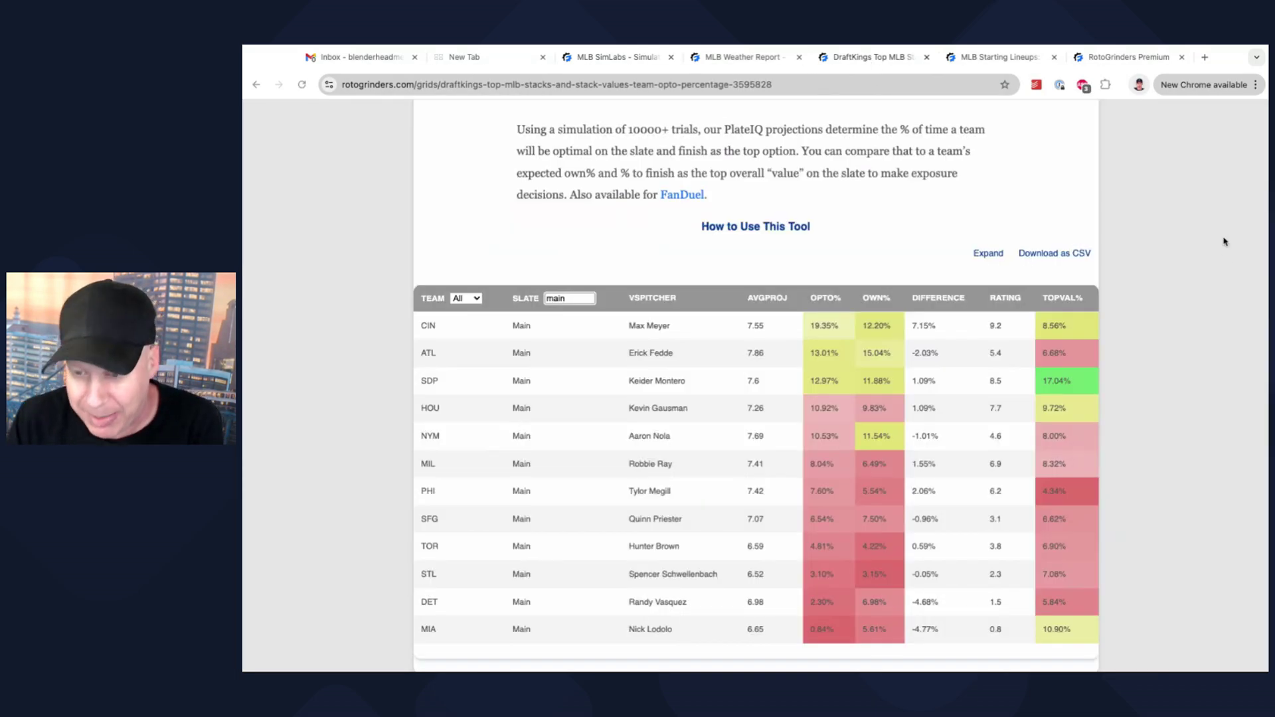
pyautogui.scroll(1, 1225, 242)
pyautogui.scroll(2, 1225, 242)
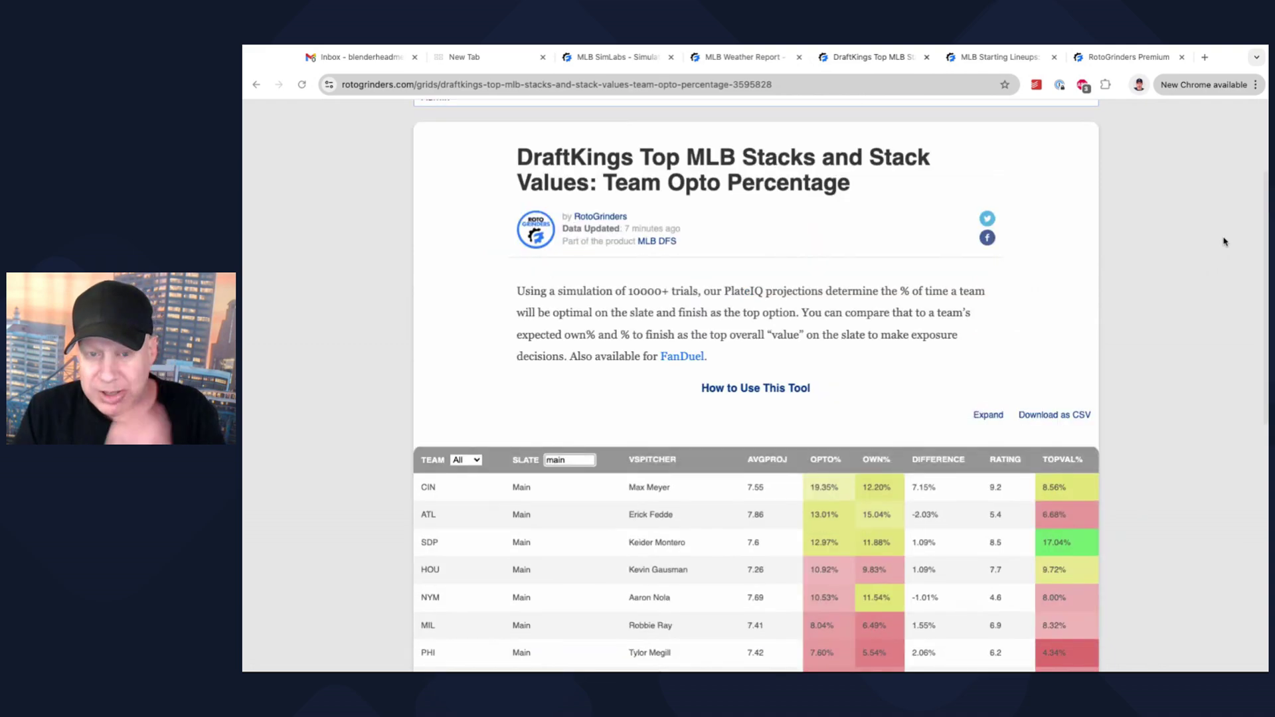
pyautogui.scroll(-2, 1225, 241)
pyautogui.scroll(-2, 756, 386)
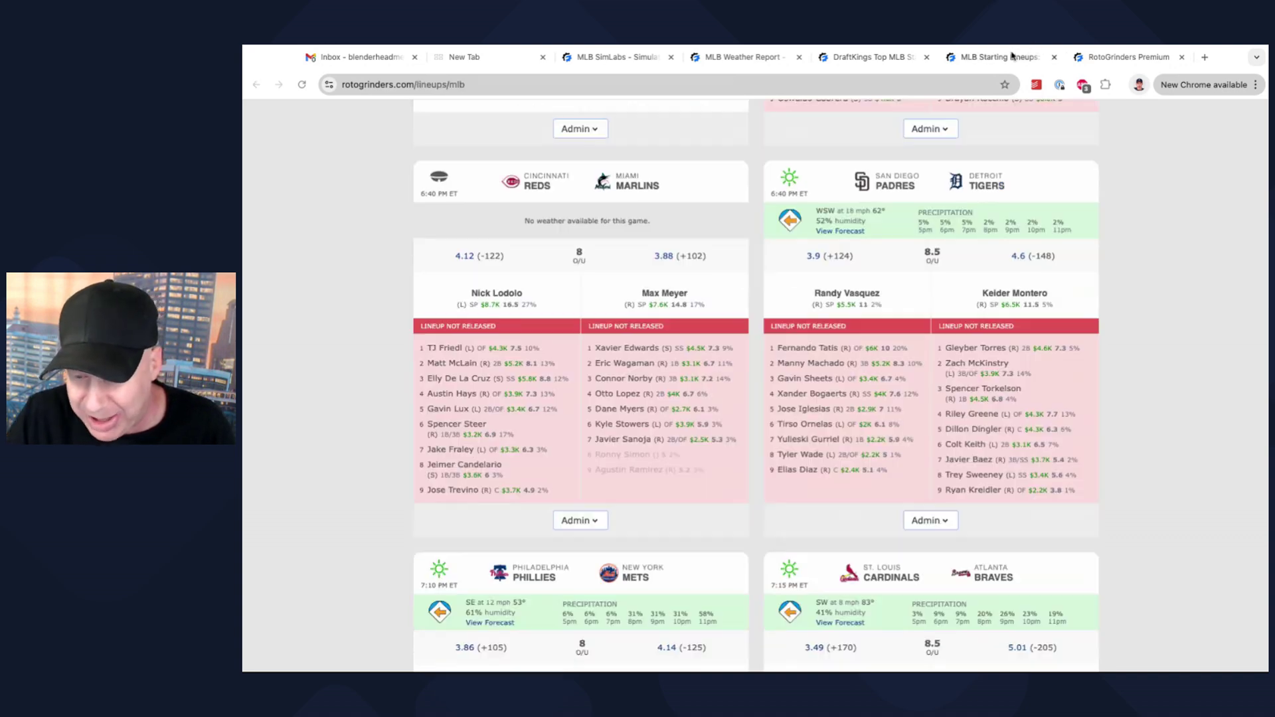
# Check the Reds–Marlins and Padres–Tigers projected lineups on the MLB Starting Lineups page against the team stacks grid
pyautogui.click(1014, 55)
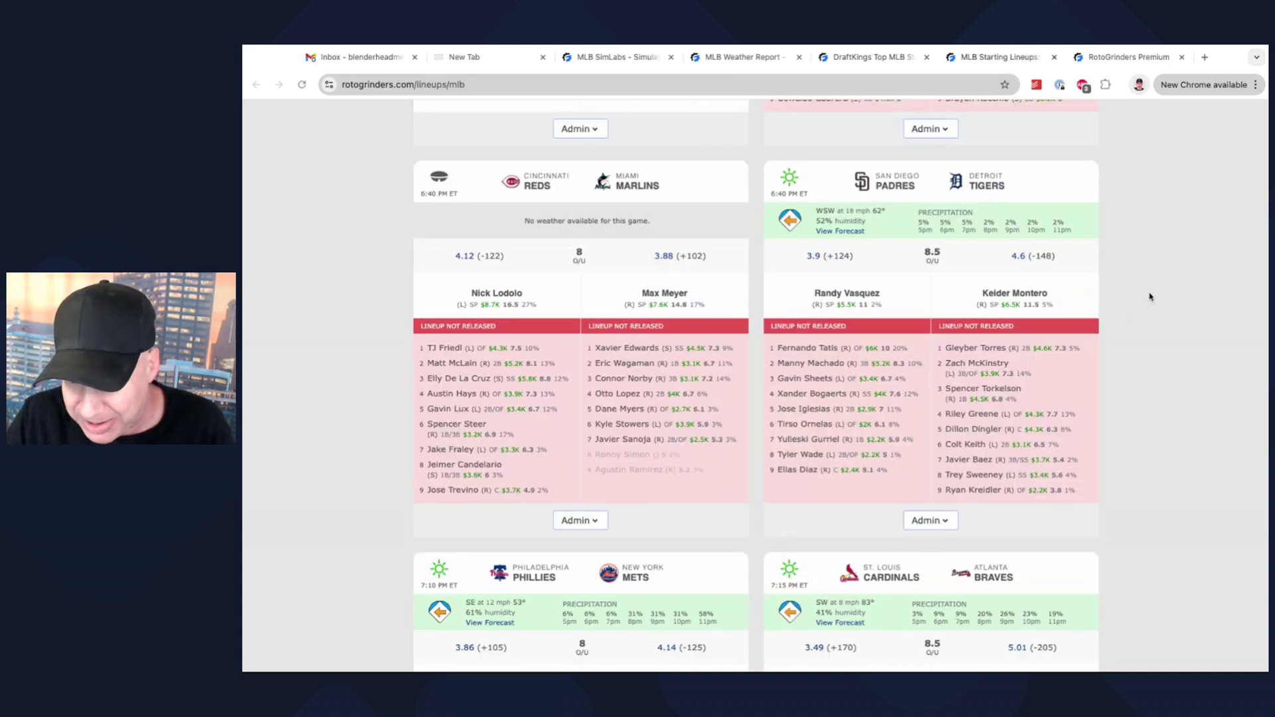
pyautogui.scroll(-1, 1150, 292)
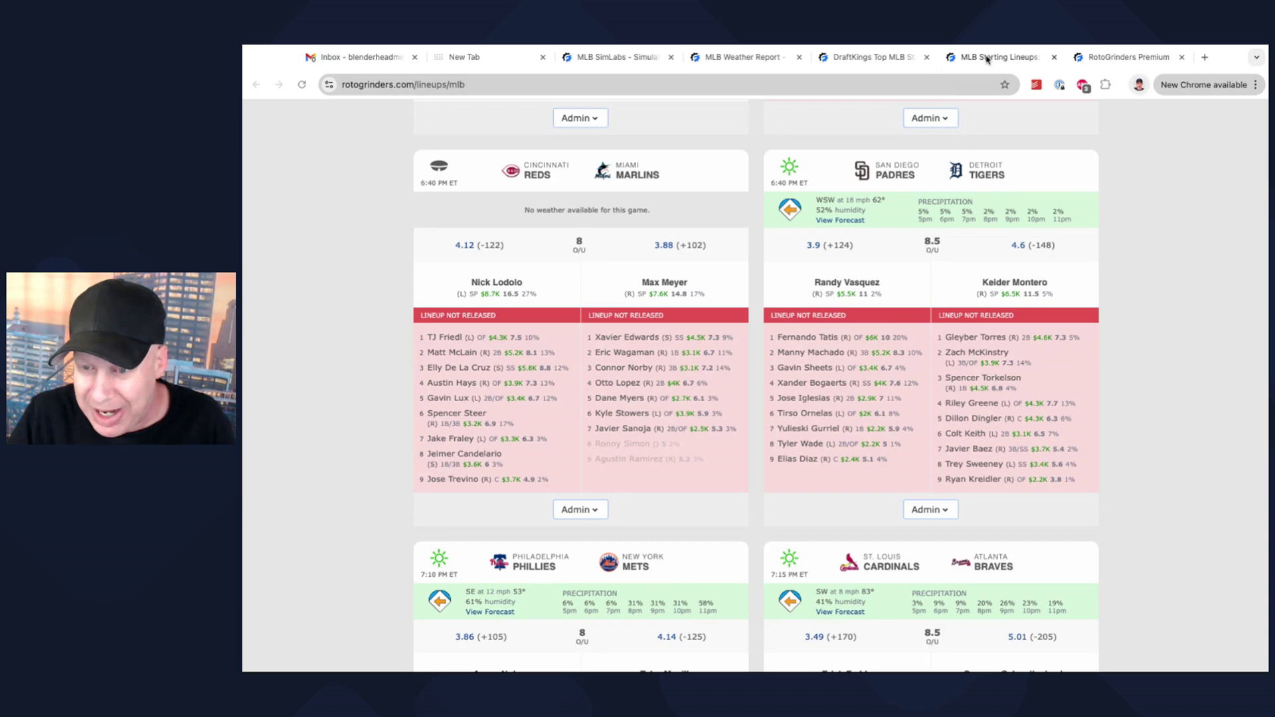
pyautogui.click(863, 63)
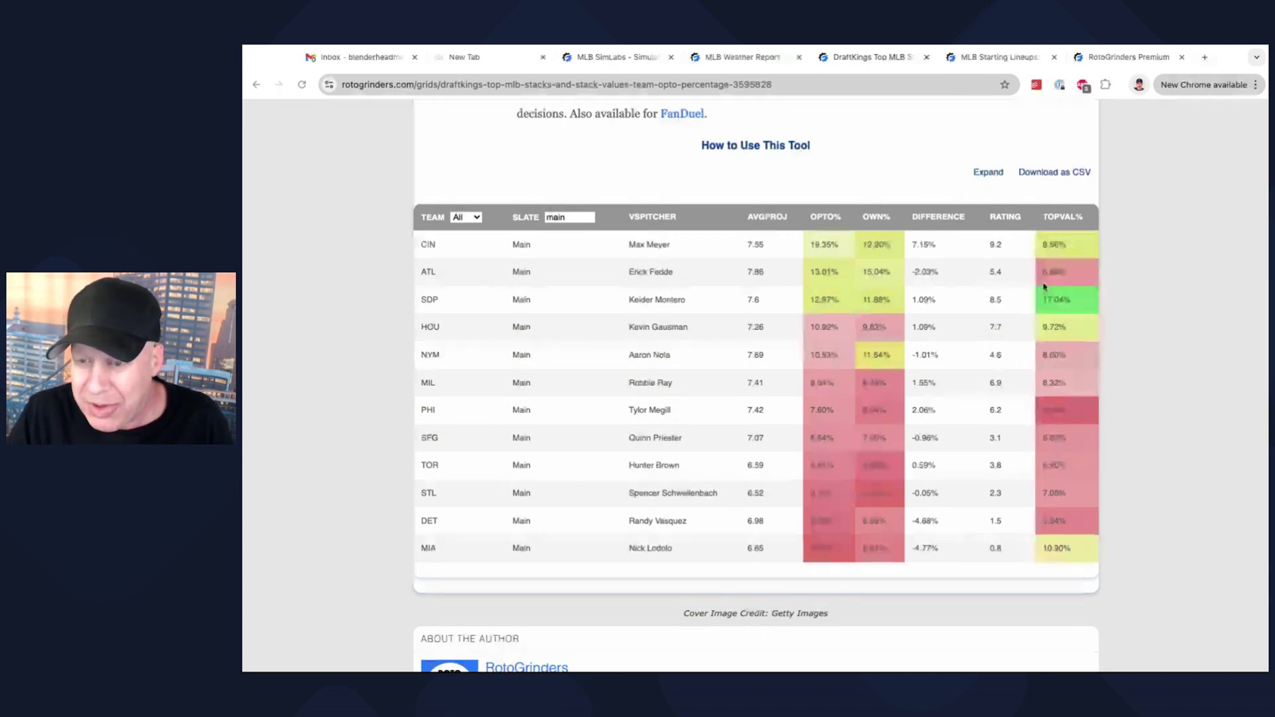
# Examine the Phillies–Mets and Cardinals–Braves projected lineups, pitchers, salaries and betting totals on the MLB Starting Lineups page
pyautogui.click(969, 60)
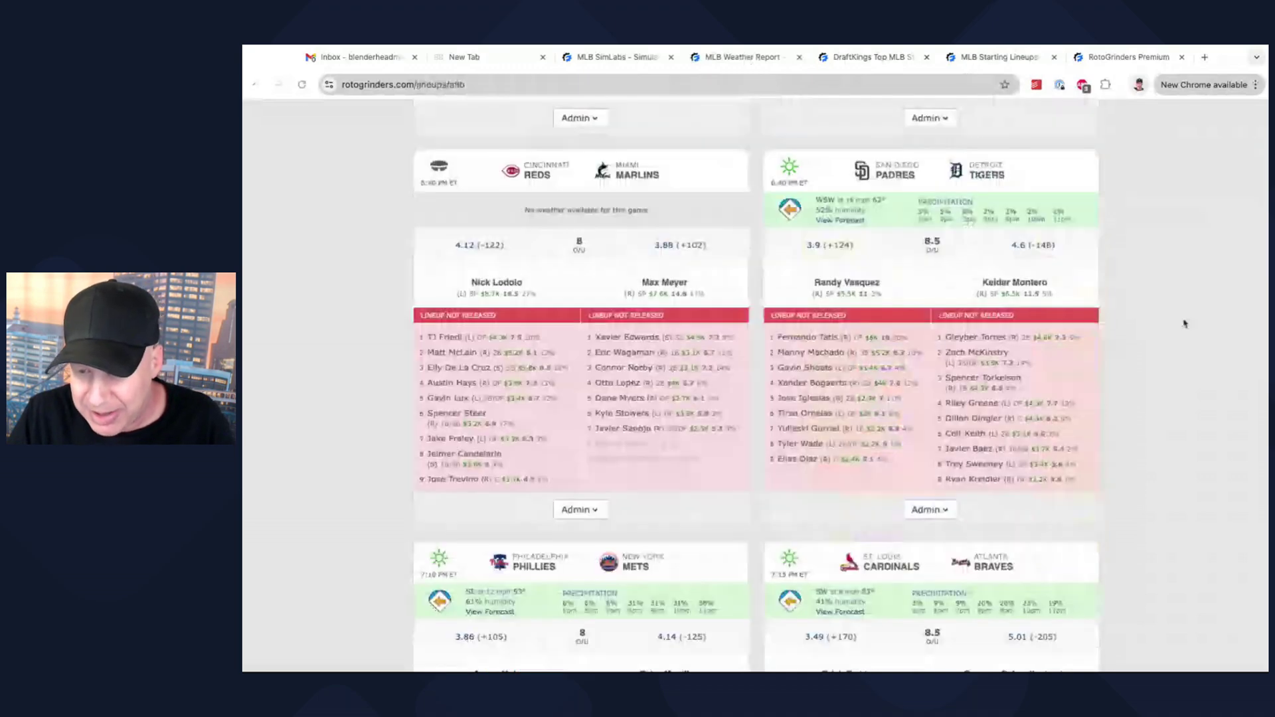
pyautogui.scroll(-4, 1185, 323)
pyautogui.scroll(-3, 1178, 300)
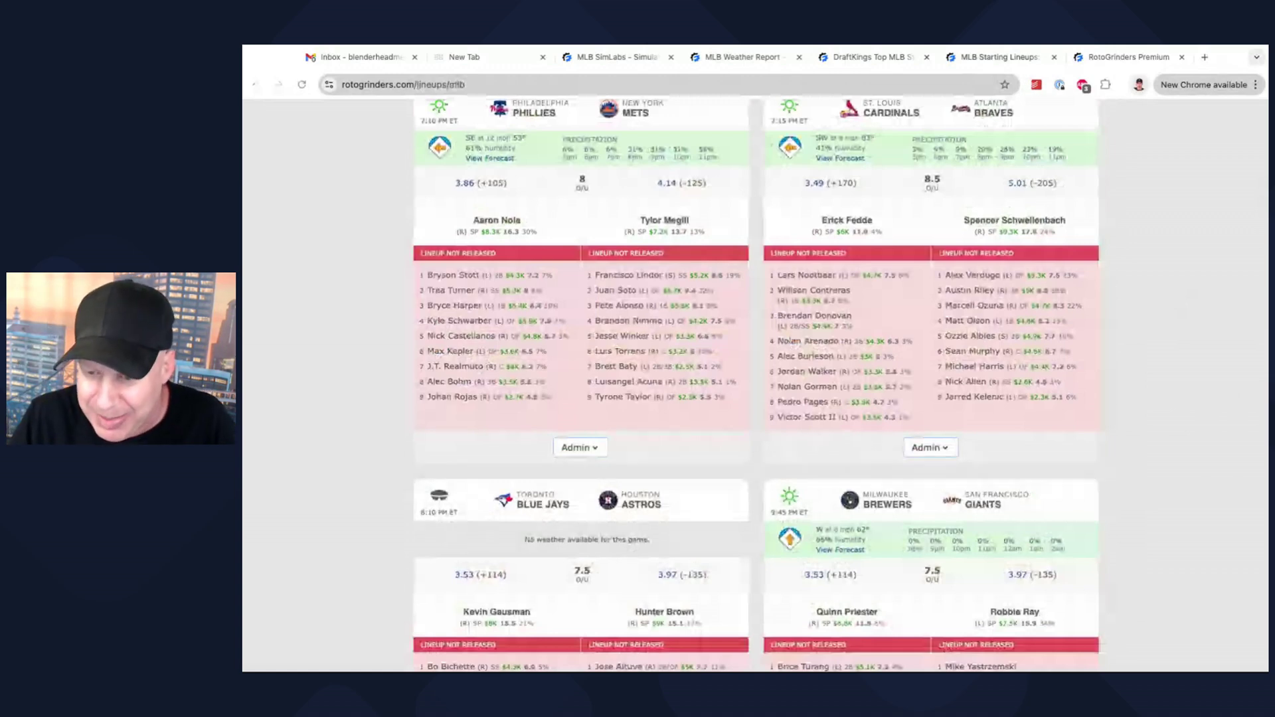
pyautogui.scroll(1, 1095, 290)
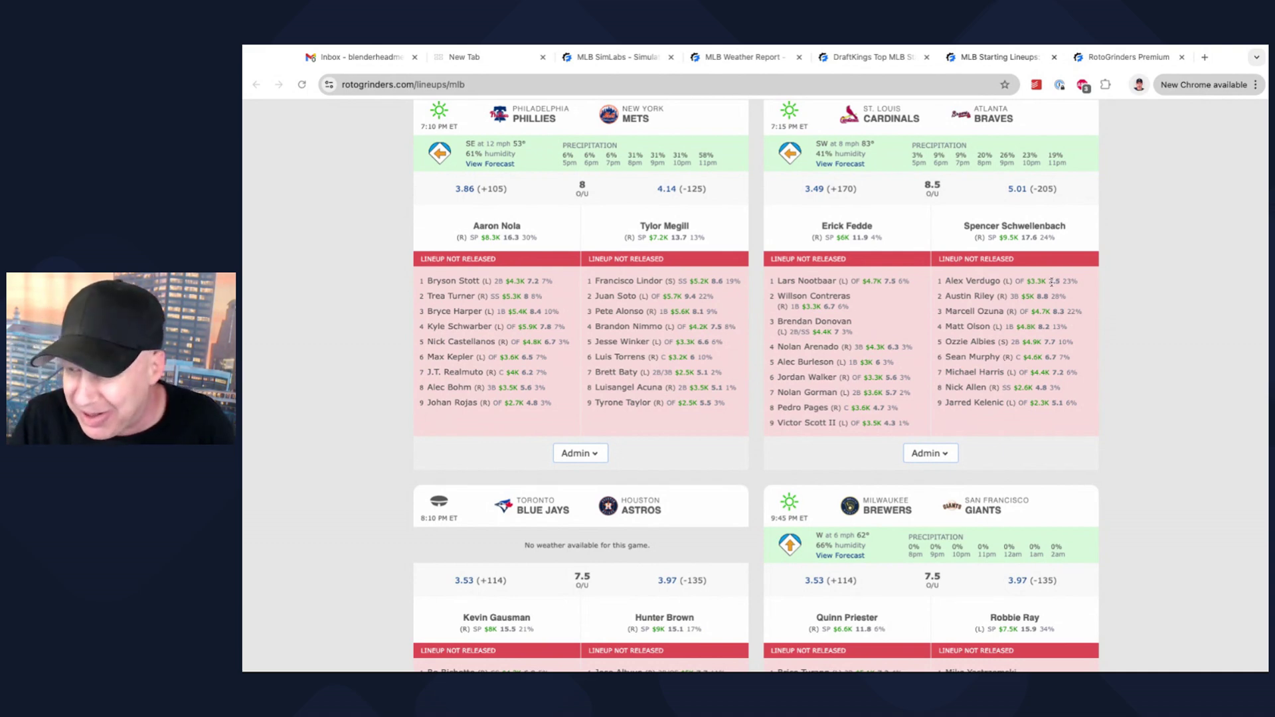
pyautogui.scroll(1, 1051, 281)
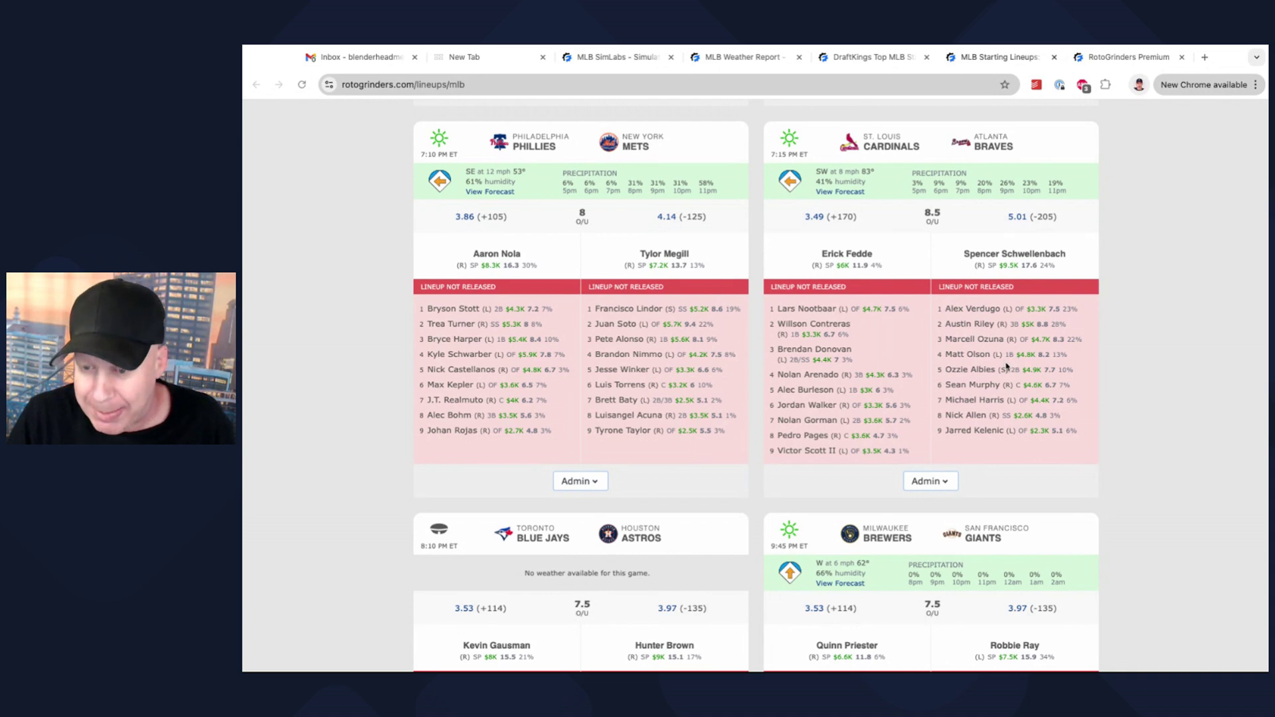
pyautogui.scroll(-1, 1006, 366)
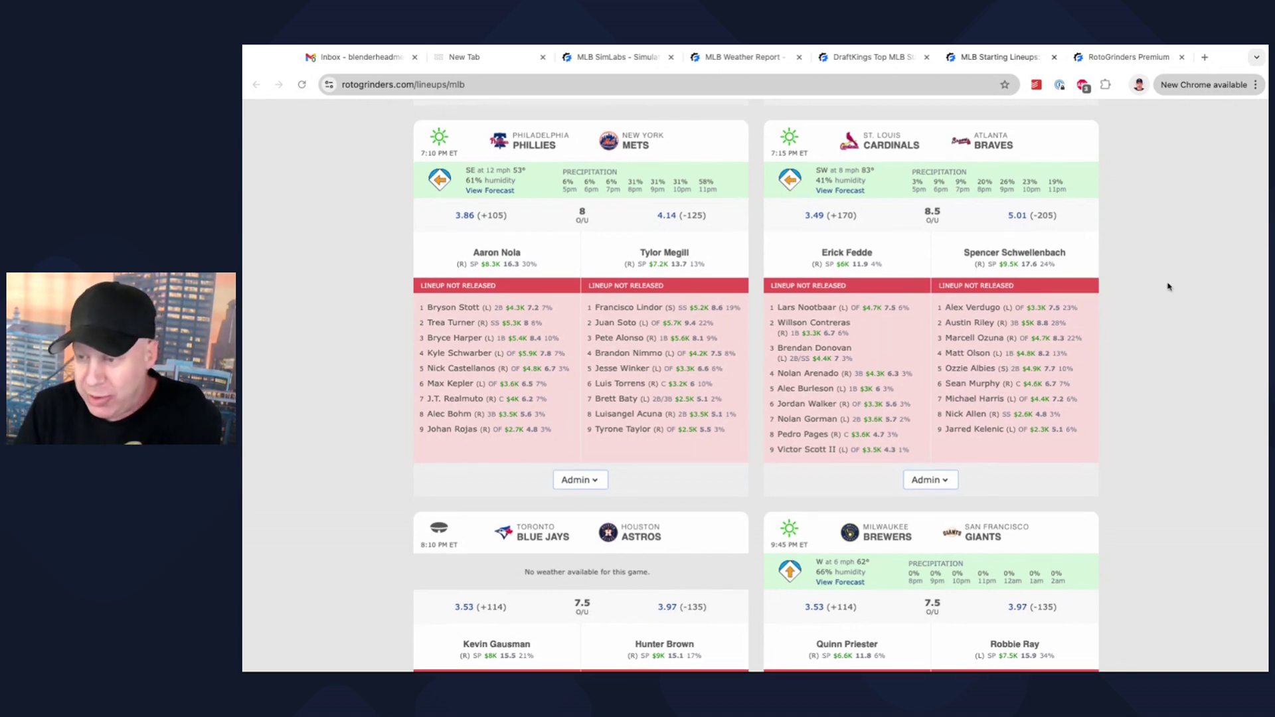
# Recheck the opposing pitchers and stack ratings for the main-slate teams in the DraftKings Top MLB Stacks grid
pyautogui.click(878, 59)
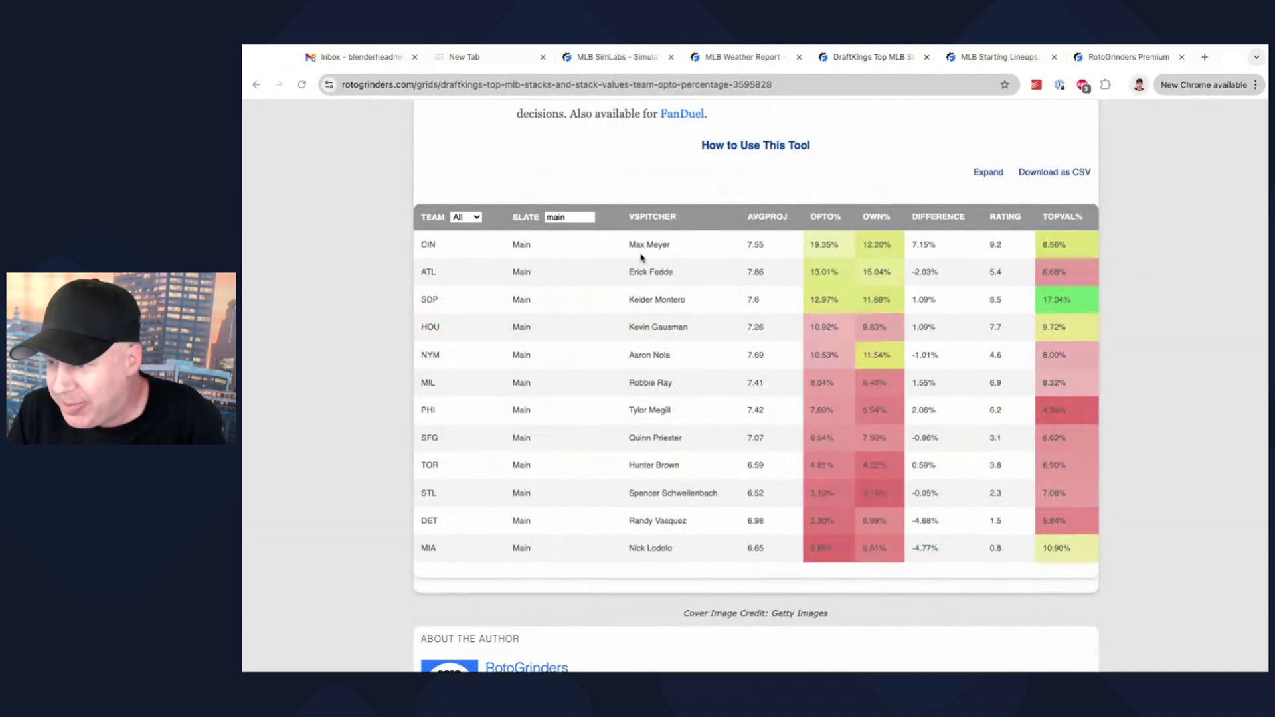
pyautogui.scroll(1, 654, 255)
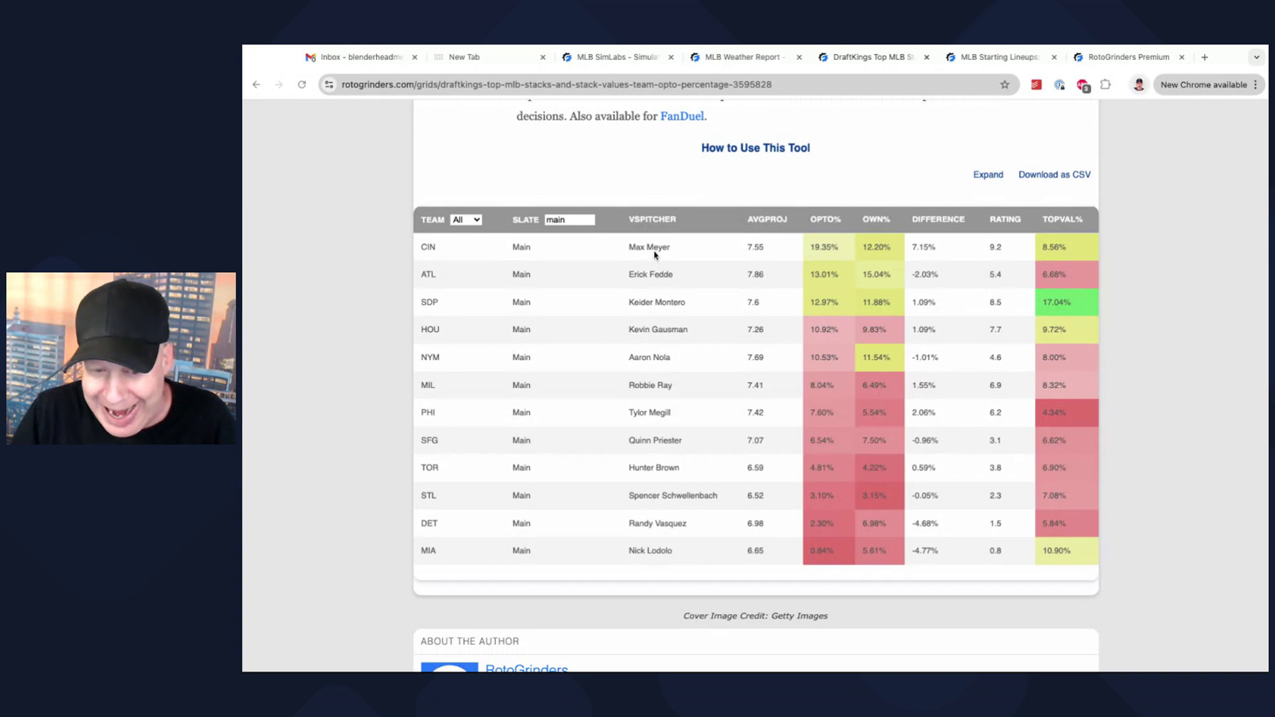
pyautogui.scroll(1, 796, 255)
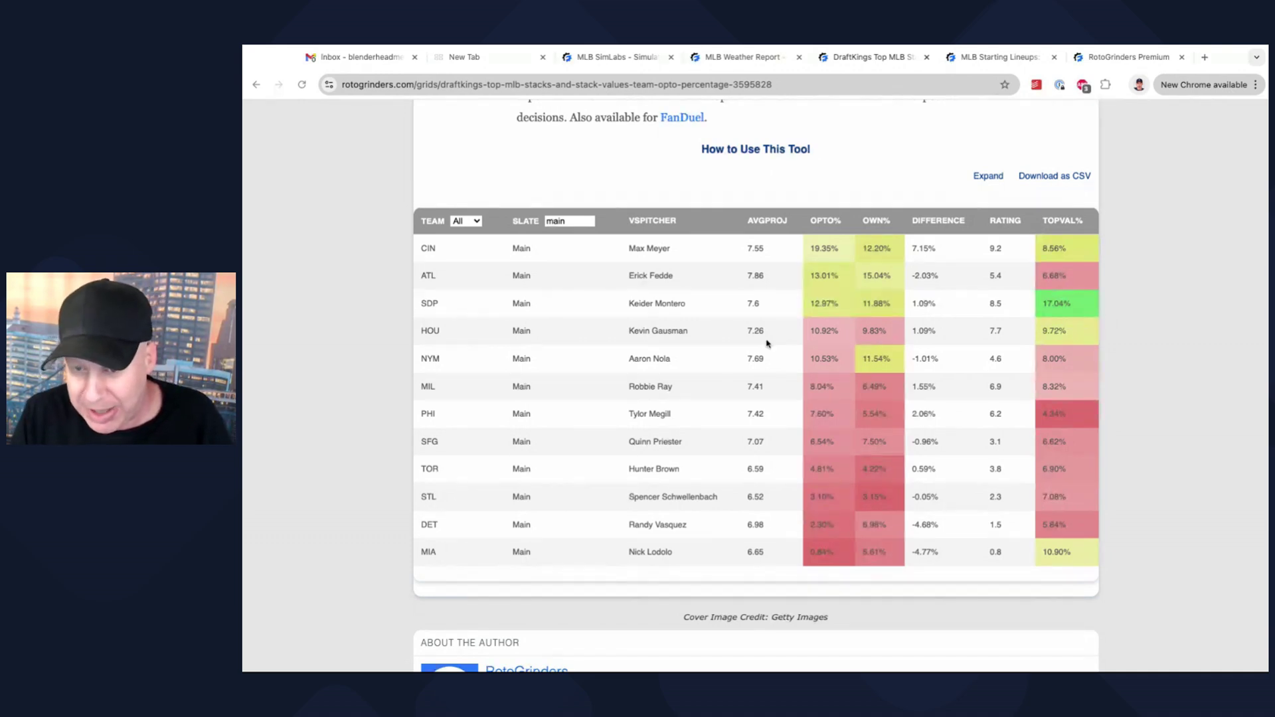
# In SimLabs' advanced settings, set the correlation weight to Very Low and the ownership weight to Low
pyautogui.click(617, 58)
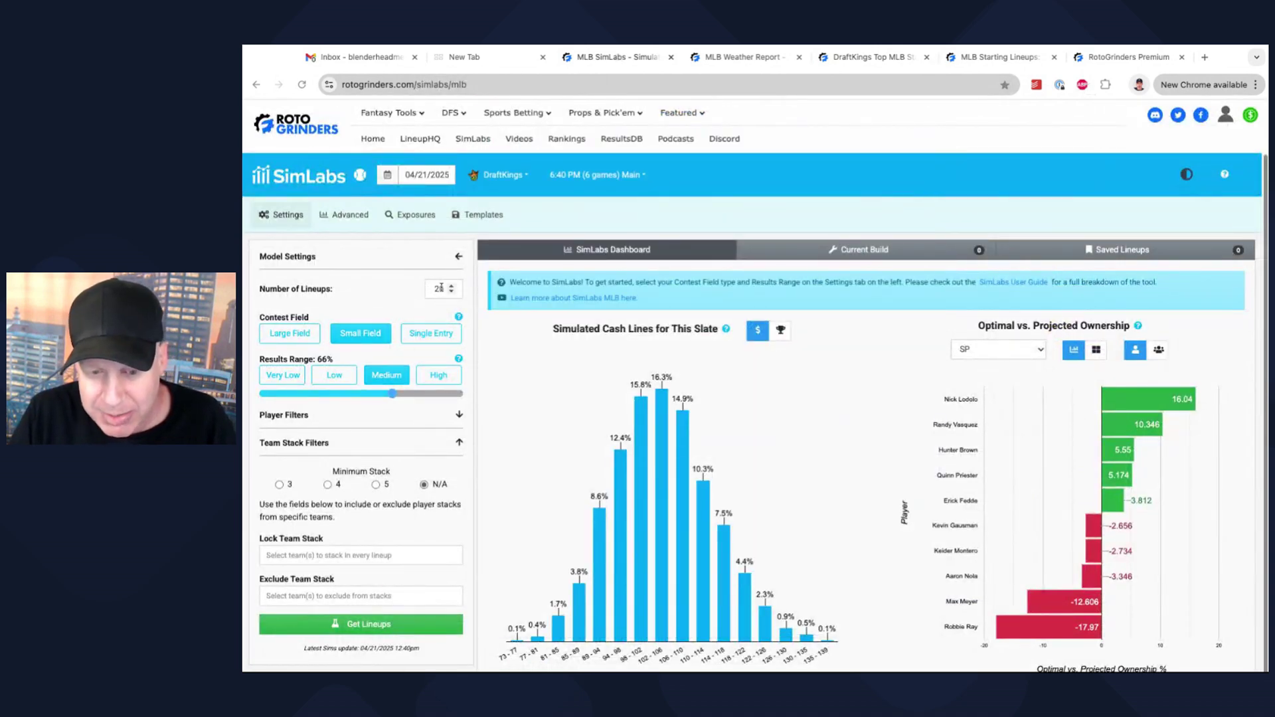
pyautogui.click(348, 219)
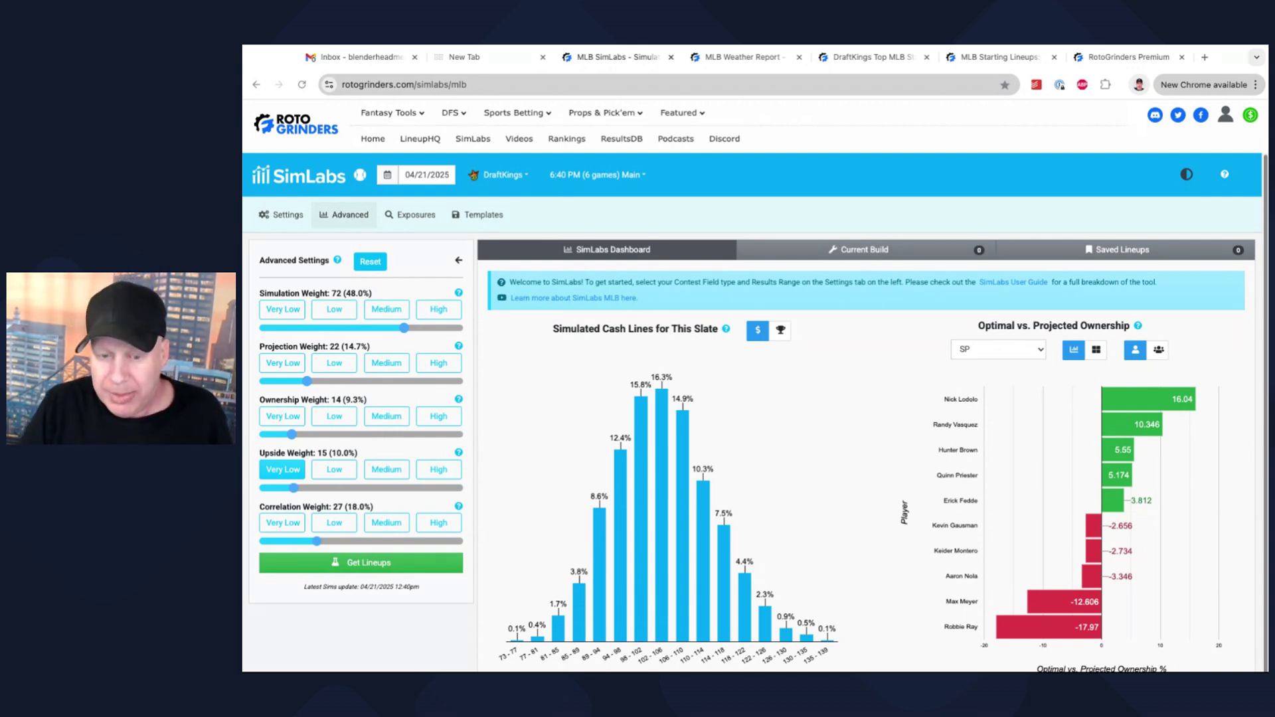
pyautogui.scroll(-1, 426, 442)
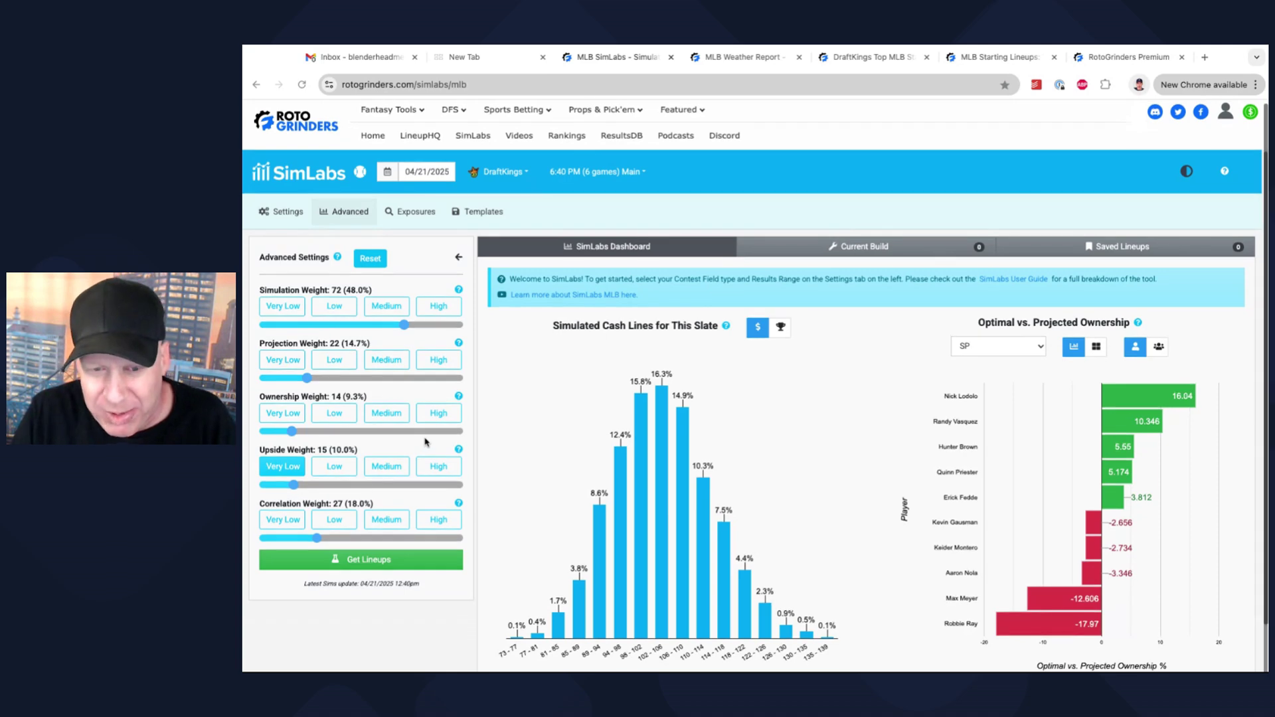
pyautogui.scroll(1, 426, 441)
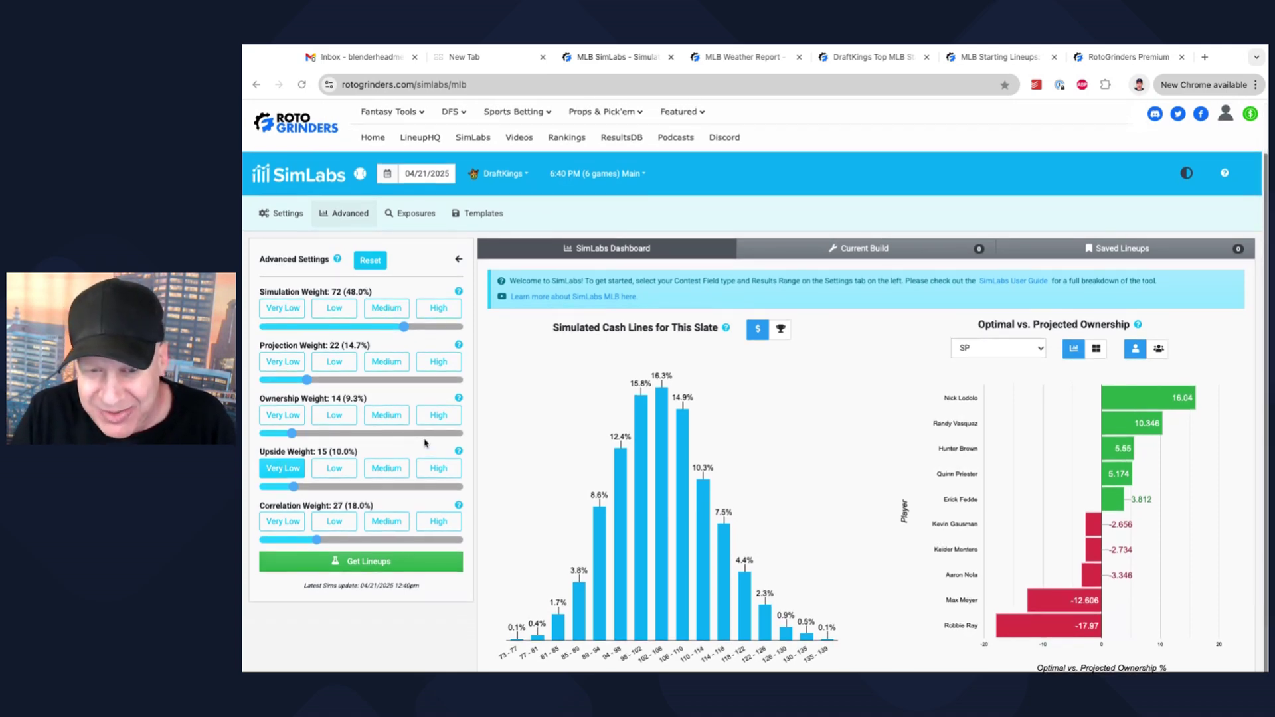
pyautogui.scroll(1, 371, 491)
pyautogui.click(342, 526)
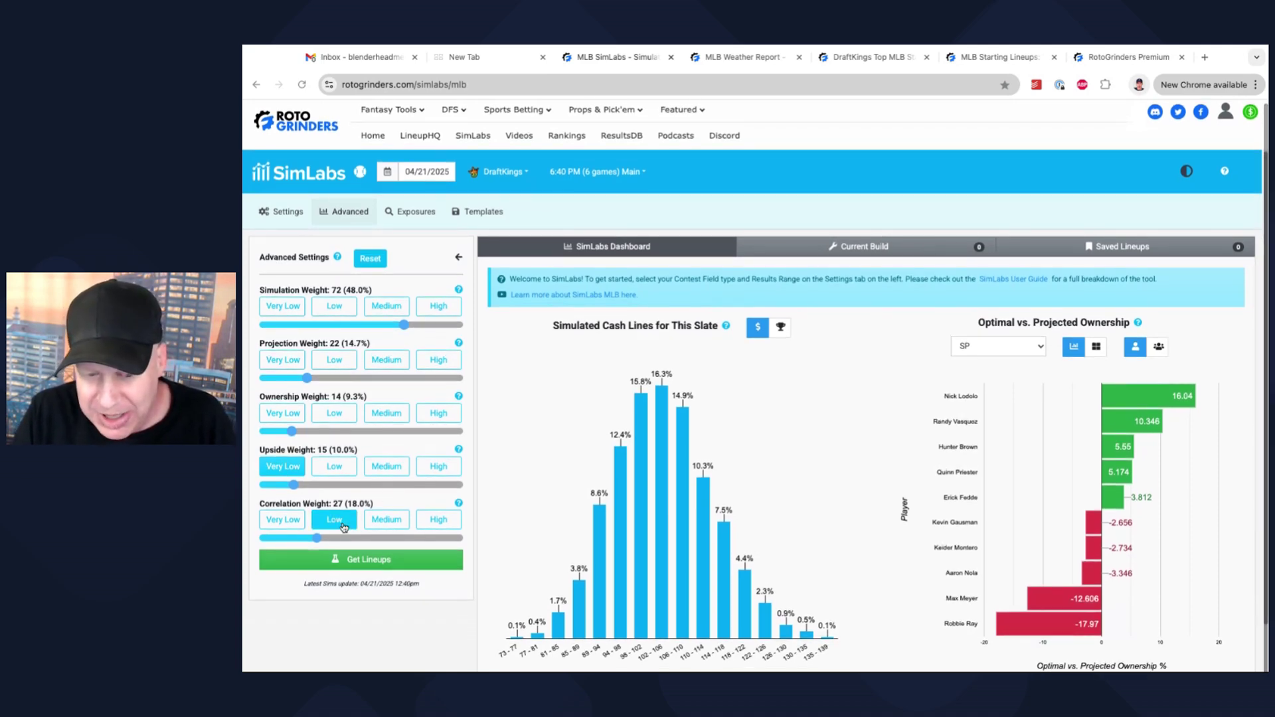
pyautogui.click(282, 523)
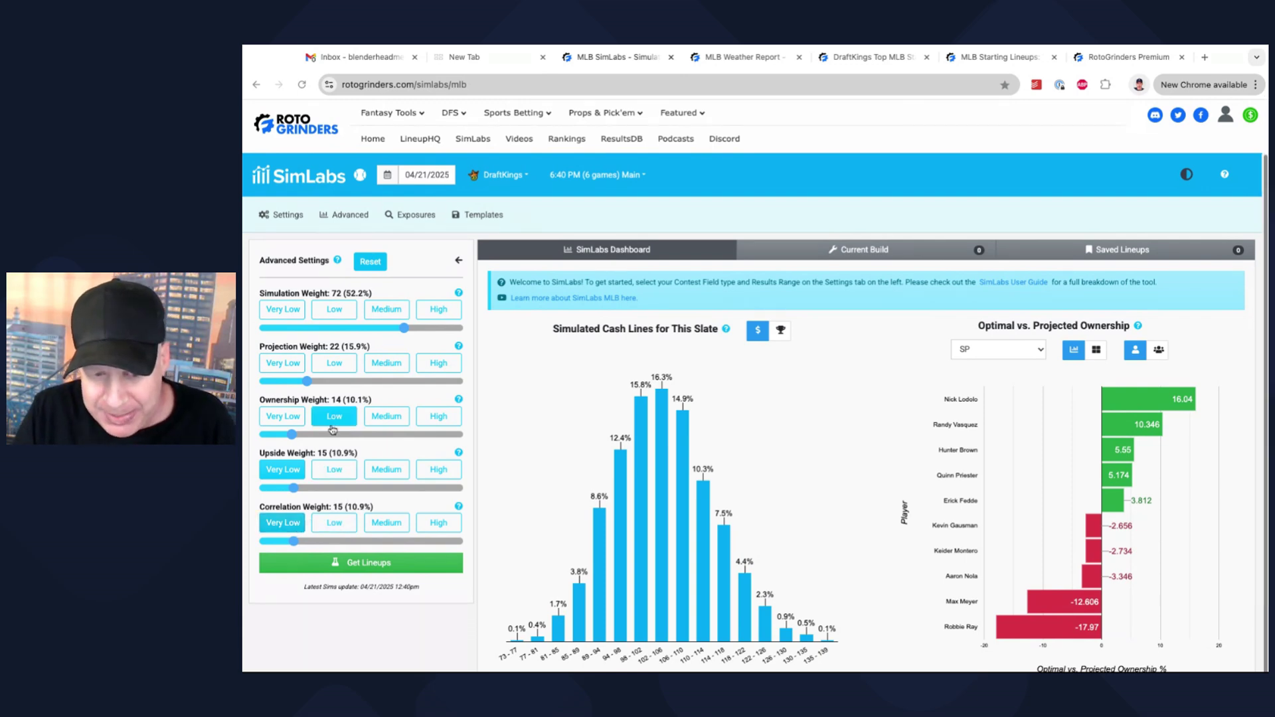
pyautogui.click(384, 423)
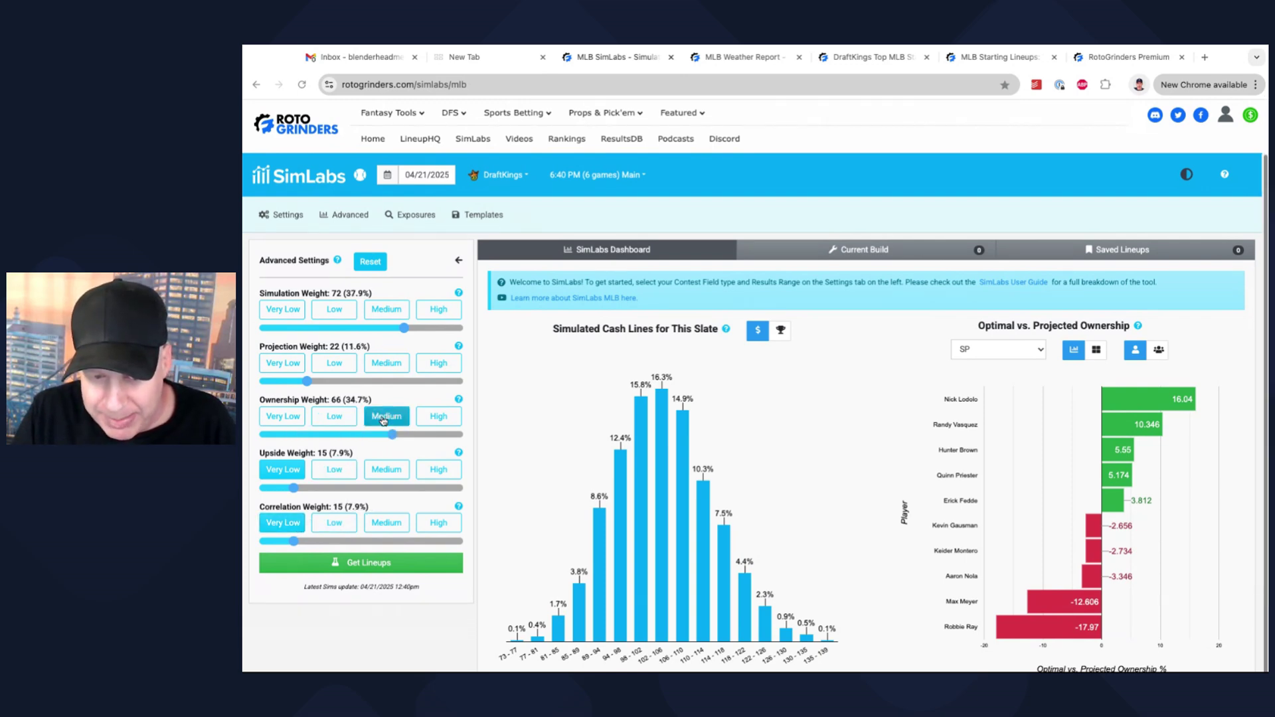
pyautogui.click(340, 423)
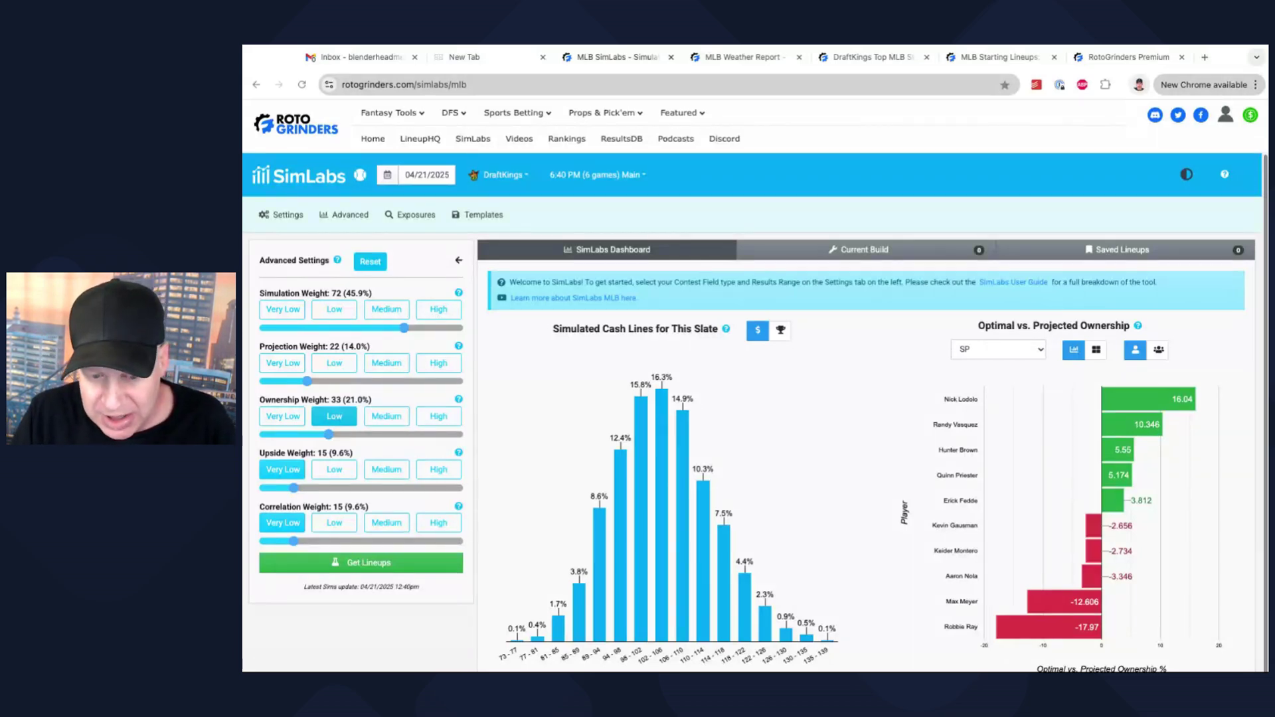
# Set the number of lineups to 150 and generate the small-field lineups
pyautogui.click(290, 217)
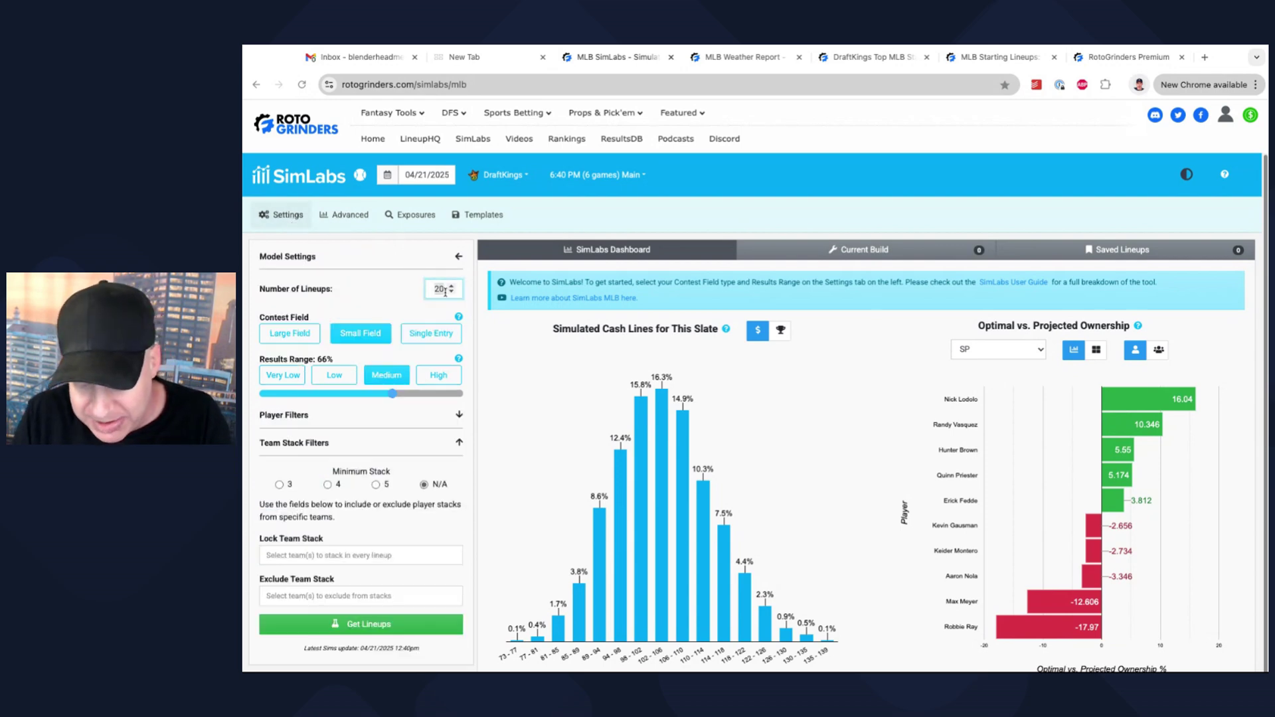
pyautogui.write('150')
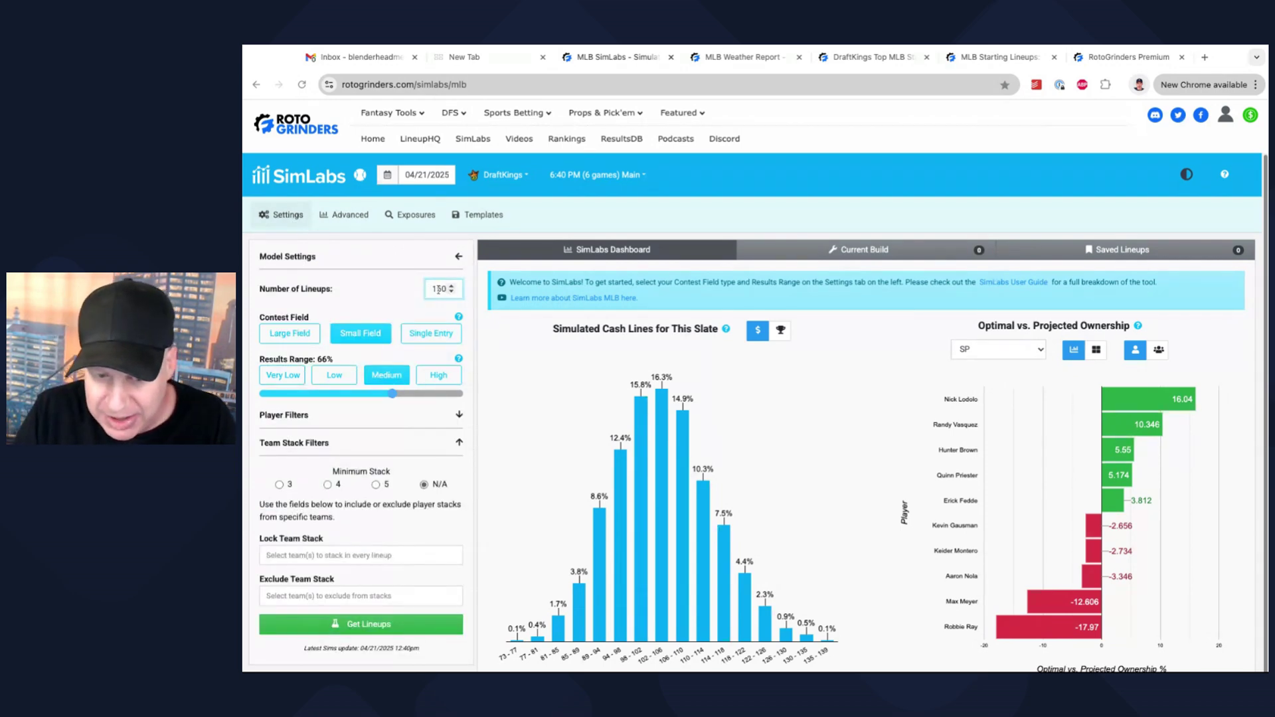
pyautogui.click(369, 624)
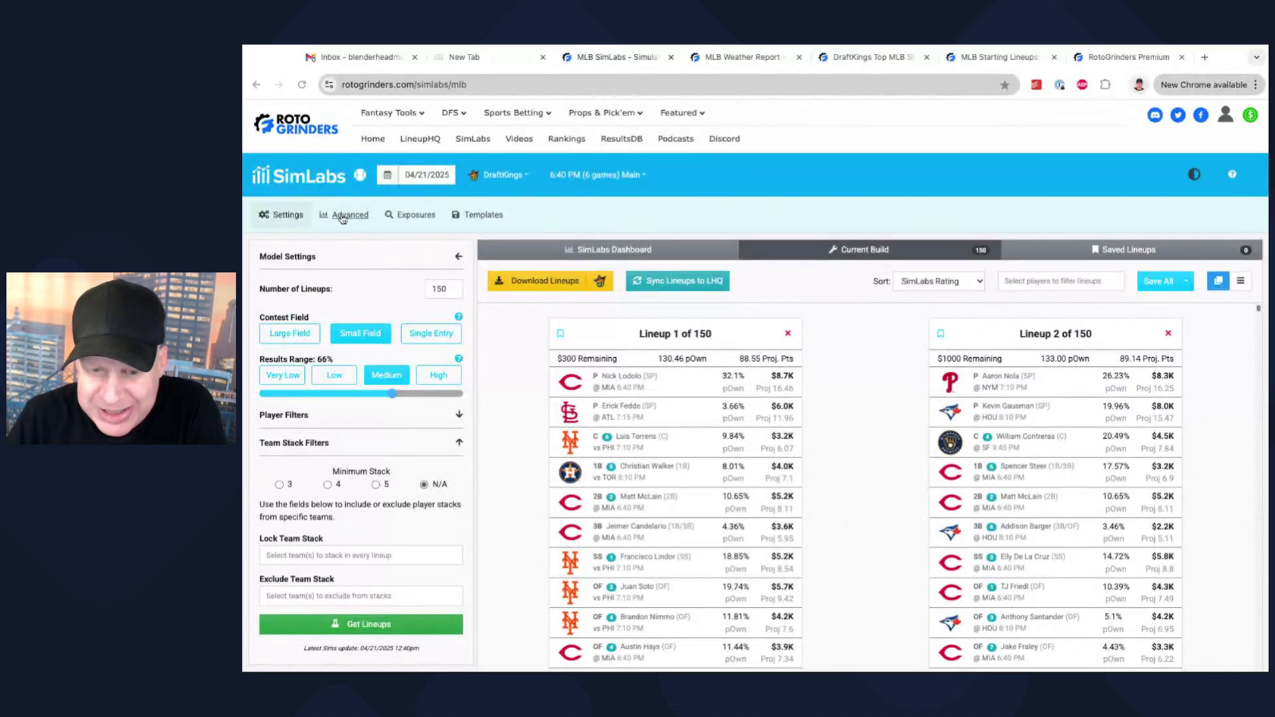
# Review the build's exposures for starting pitchers (SP), stack types and teams
pyautogui.click(404, 216)
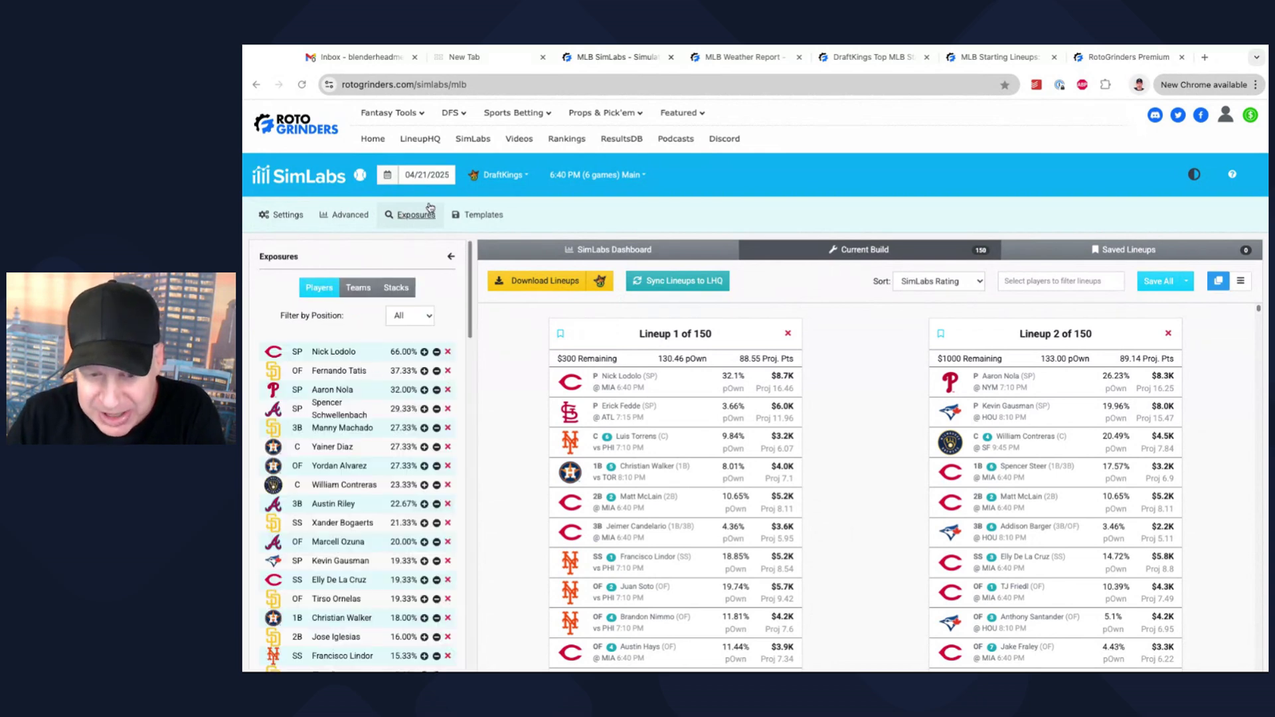
pyautogui.click(413, 322)
pyautogui.click(406, 335)
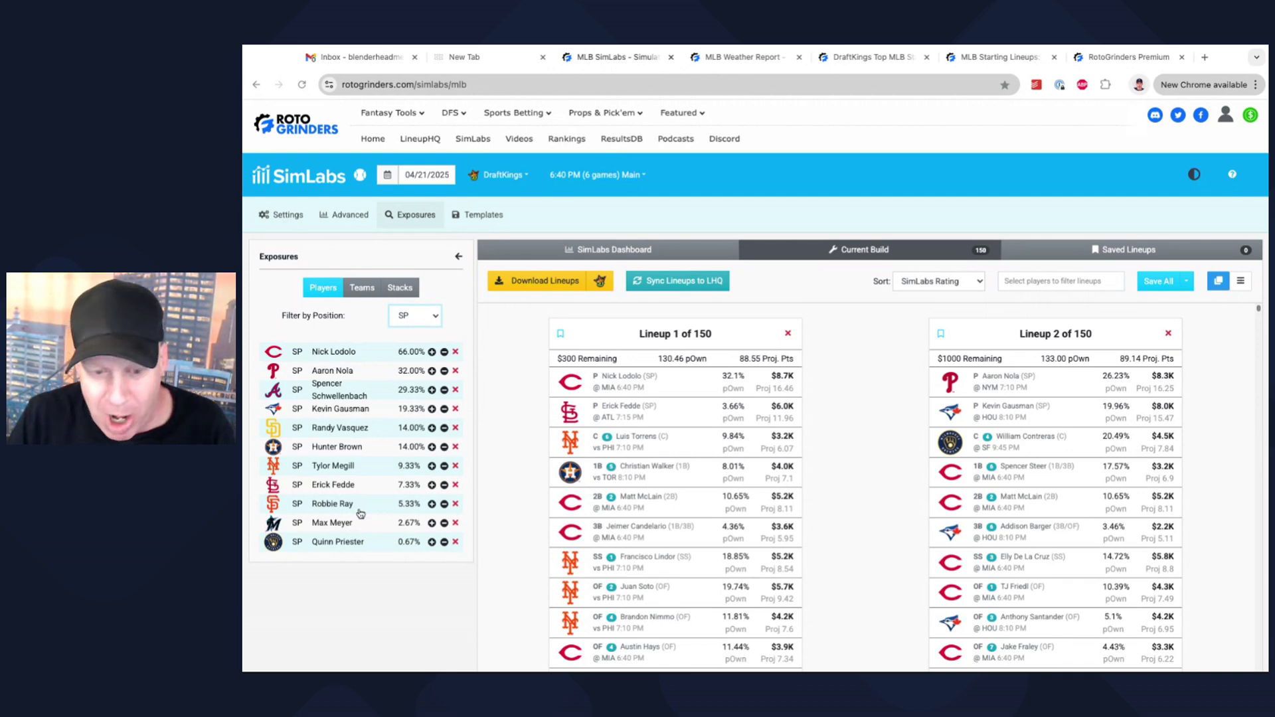
pyautogui.click(407, 291)
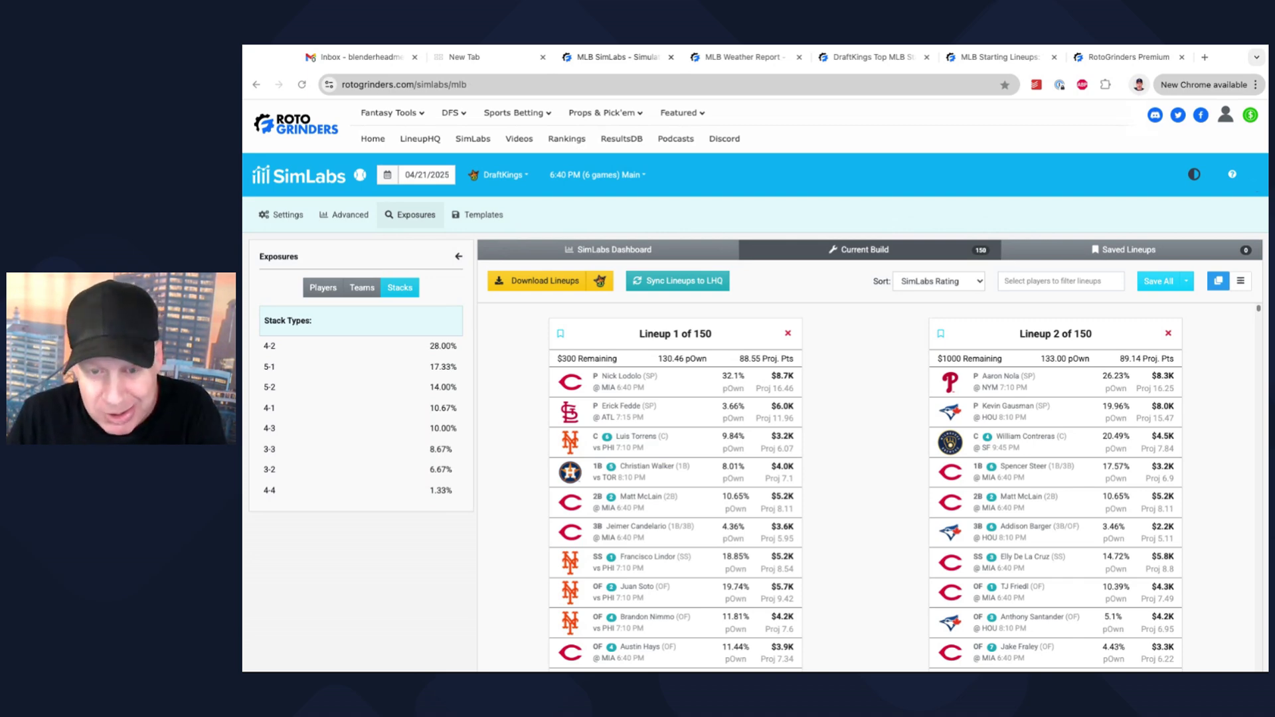
pyautogui.click(361, 286)
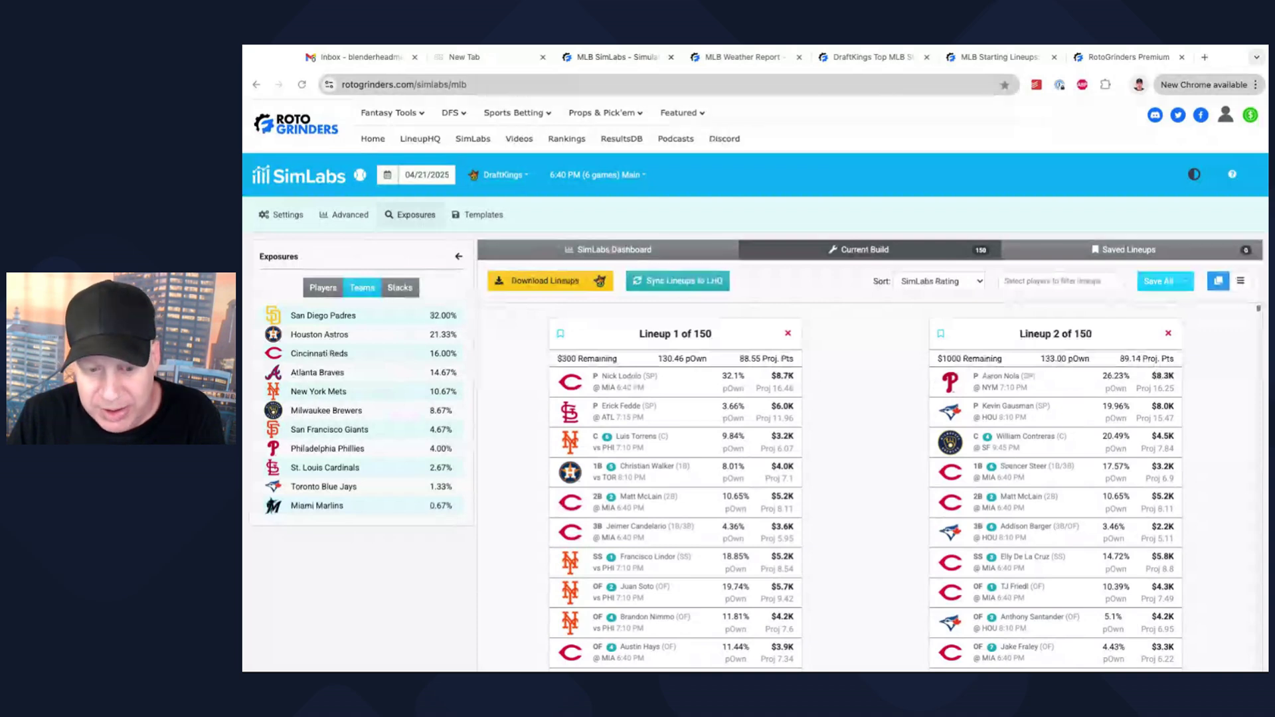
# Set the number of lineups to 10 in the model settings and bring up the teams available for stack exclusion
pyautogui.click(286, 228)
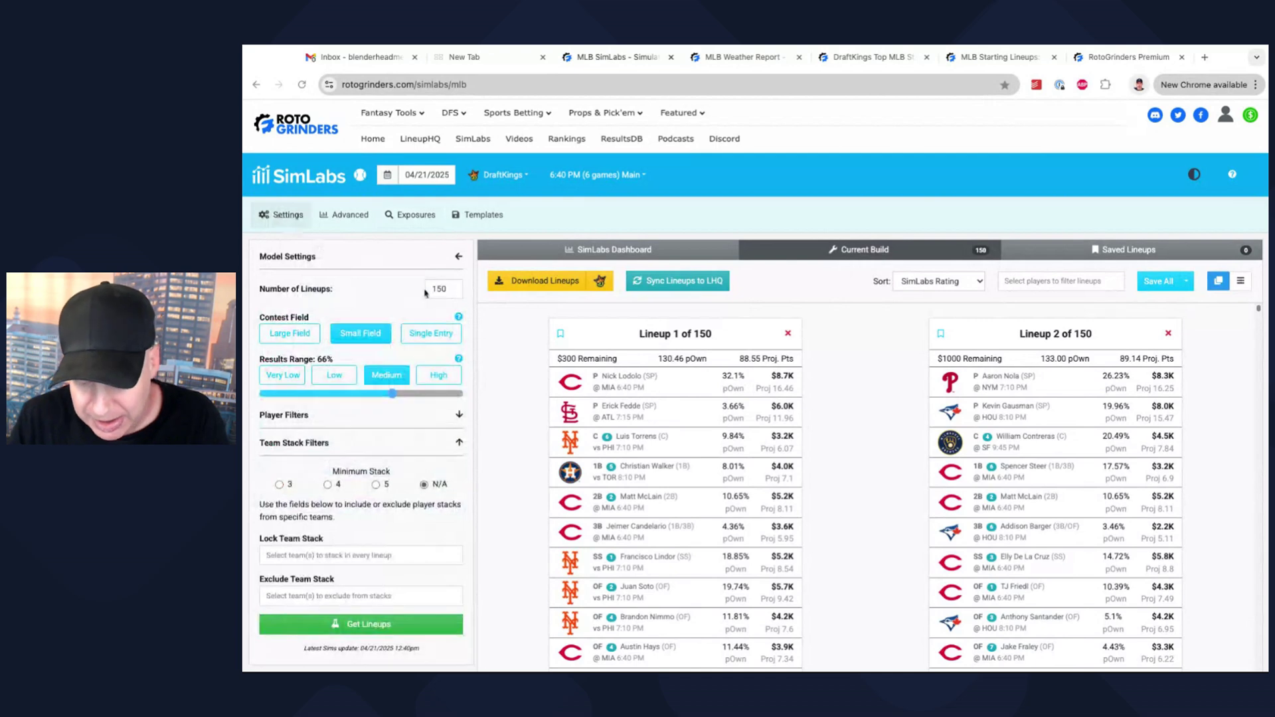
pyautogui.doubleClick(435, 288)
pyautogui.write('10')
pyautogui.click(318, 595)
pyautogui.click(318, 595)
pyautogui.click(318, 595)
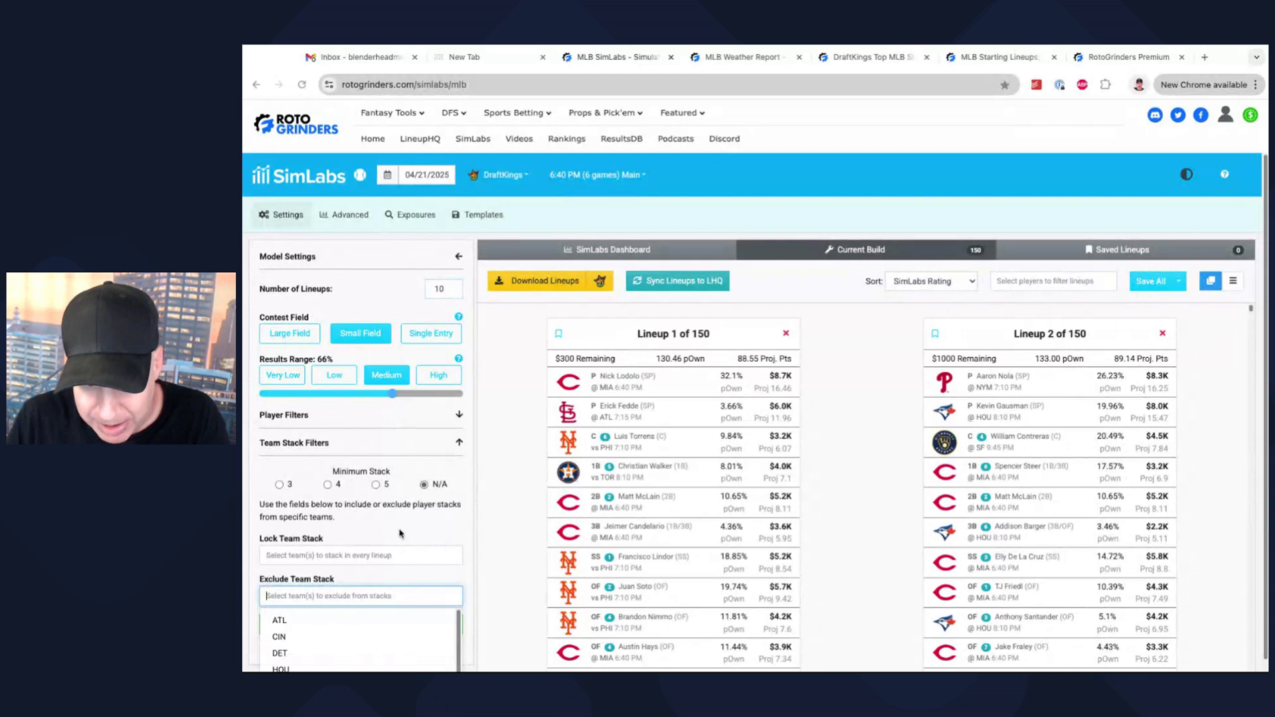
# Exclude pitchers Robbie Ray and Max Meyer from the lineups in the player filters
pyautogui.click(394, 425)
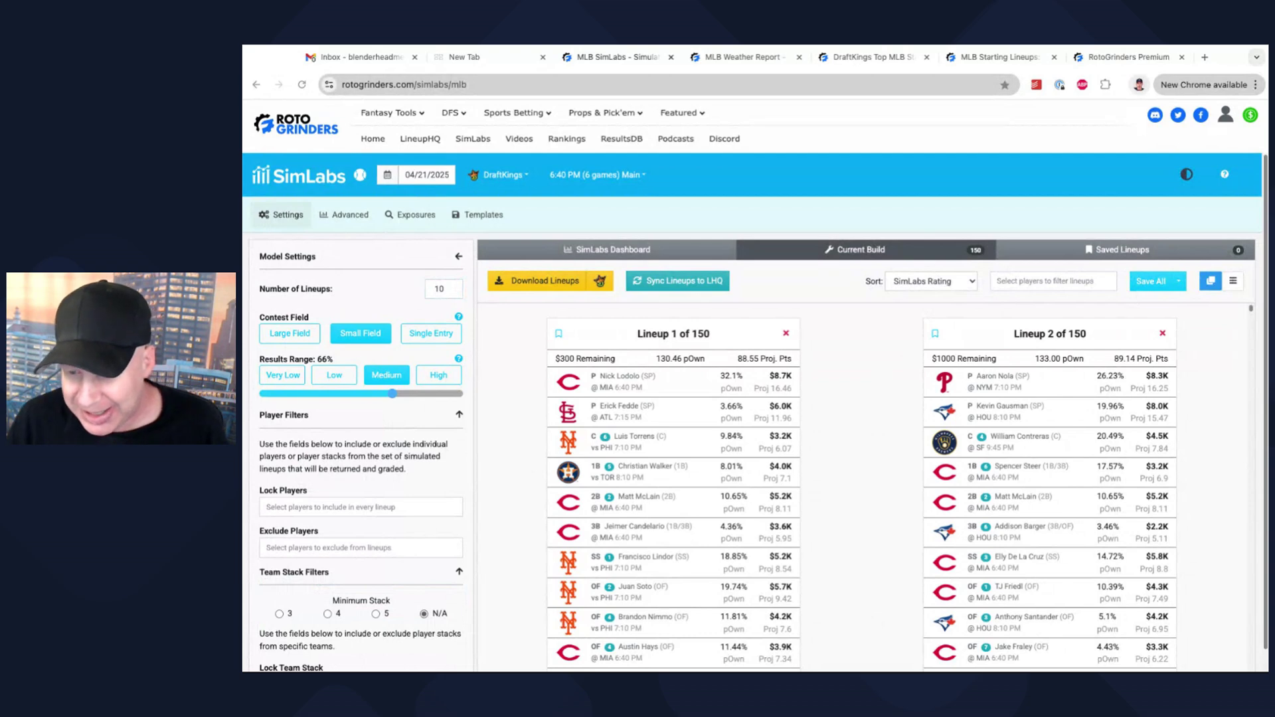
pyautogui.scroll(-1, 863, 464)
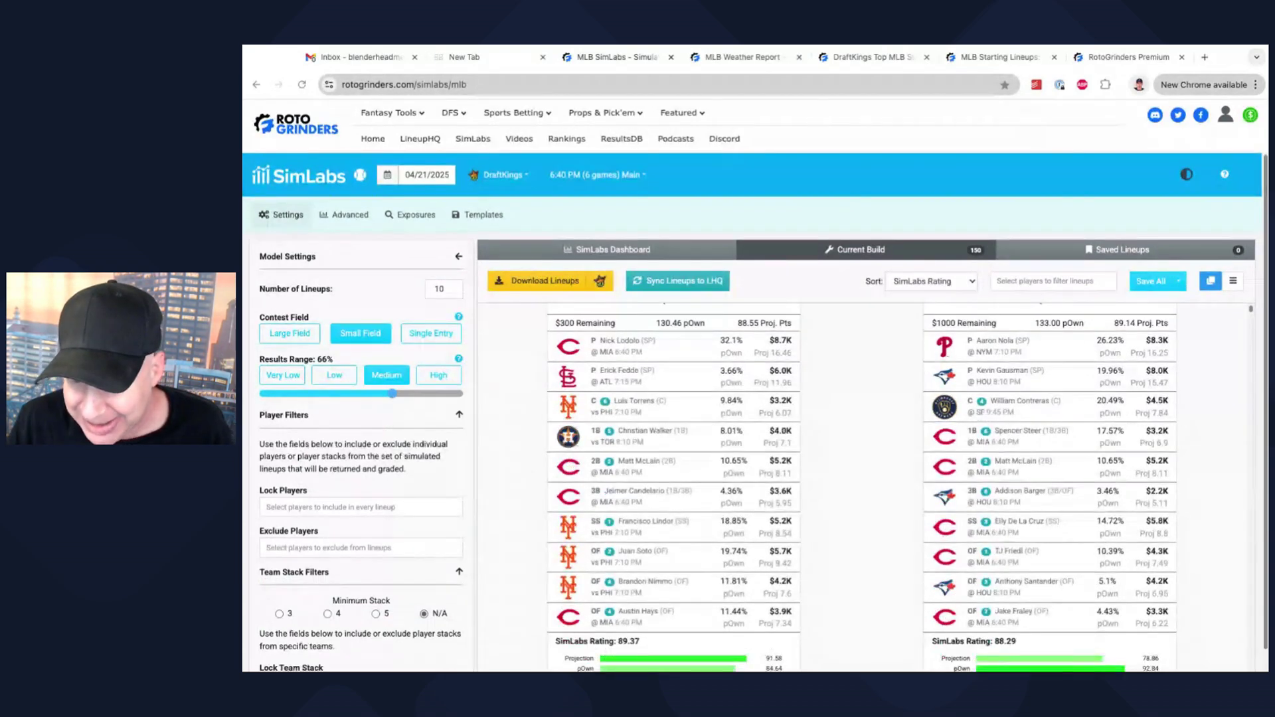
pyautogui.scroll(-5, 863, 484)
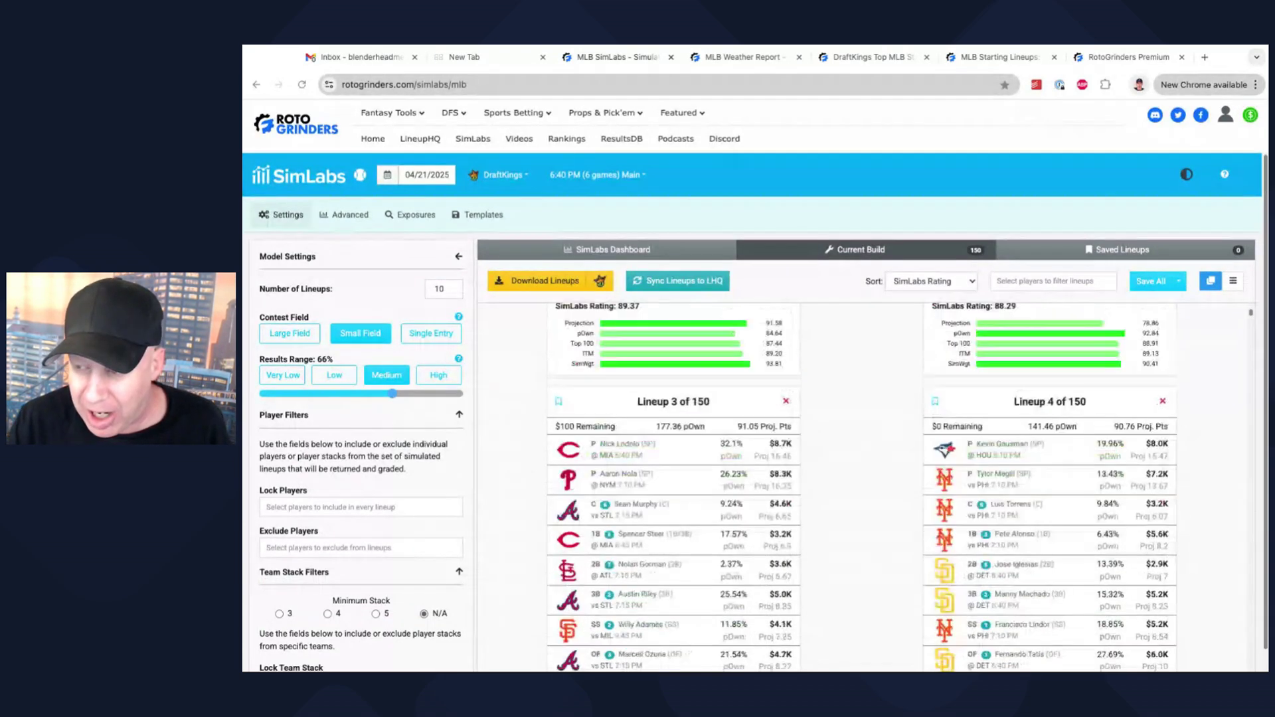
pyautogui.scroll(6, 863, 484)
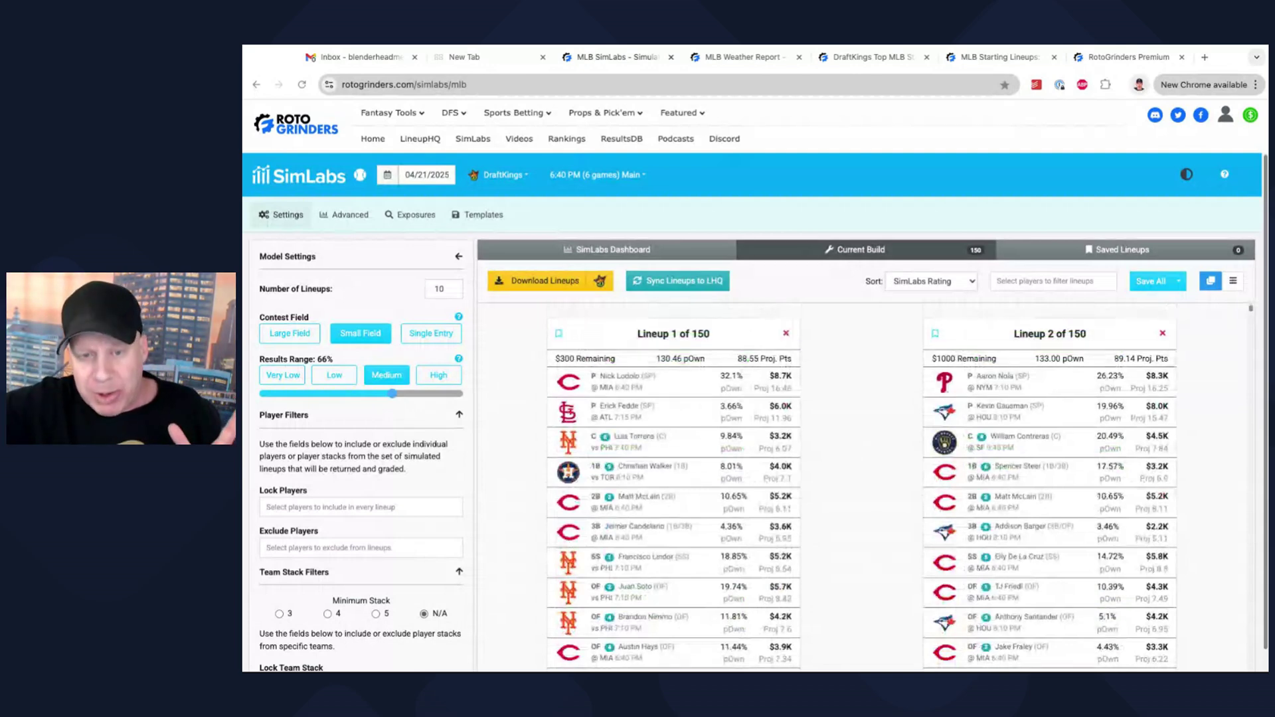
pyautogui.click(395, 546)
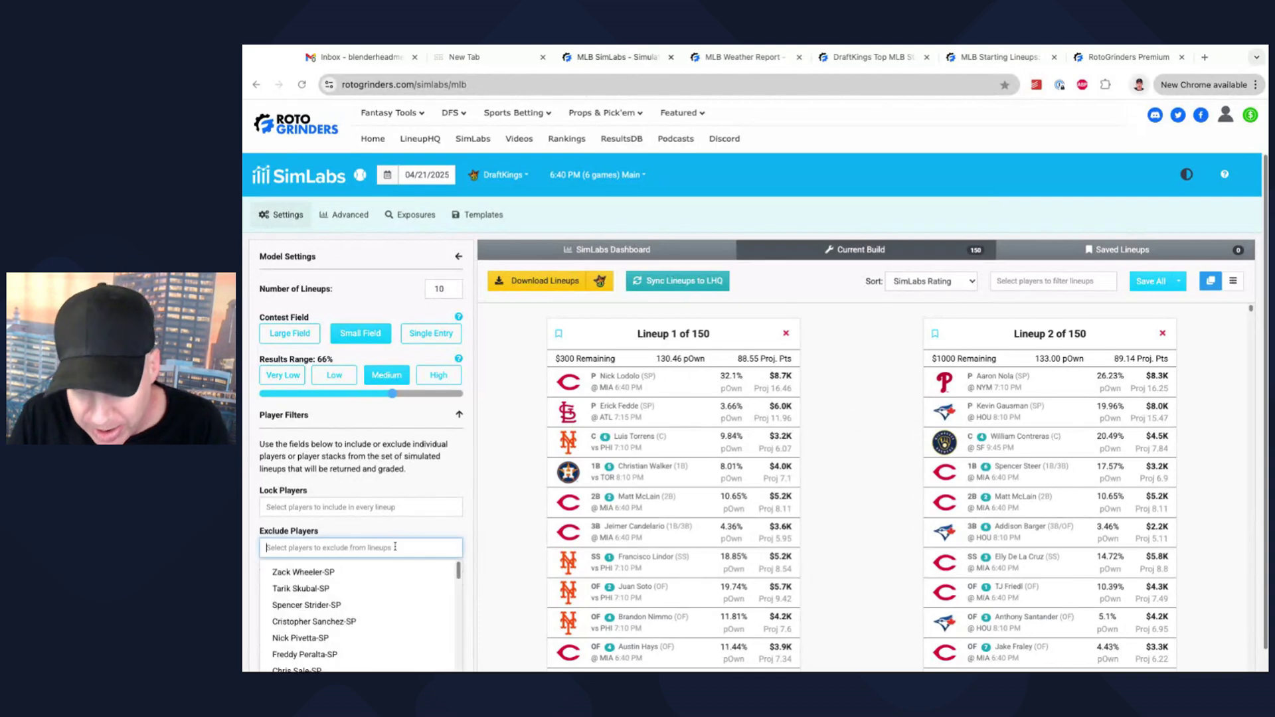
pyautogui.write('ray')
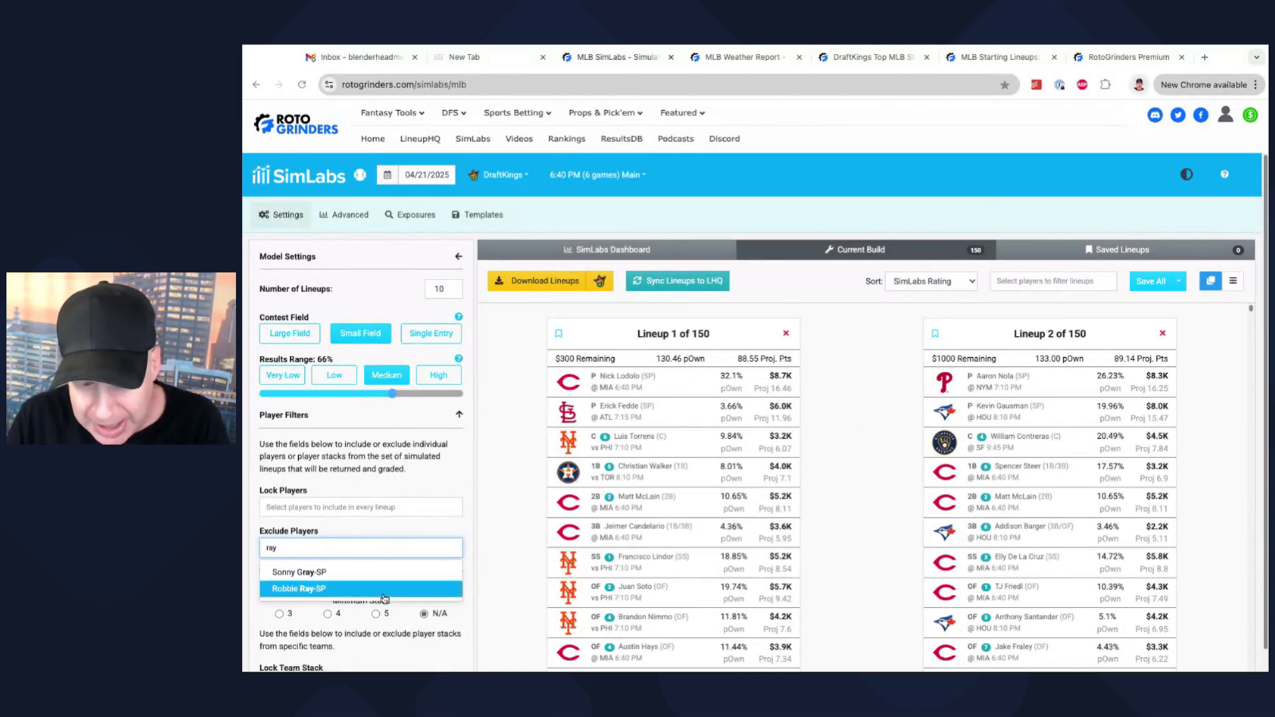
pyautogui.click(386, 589)
pyautogui.write('mm')
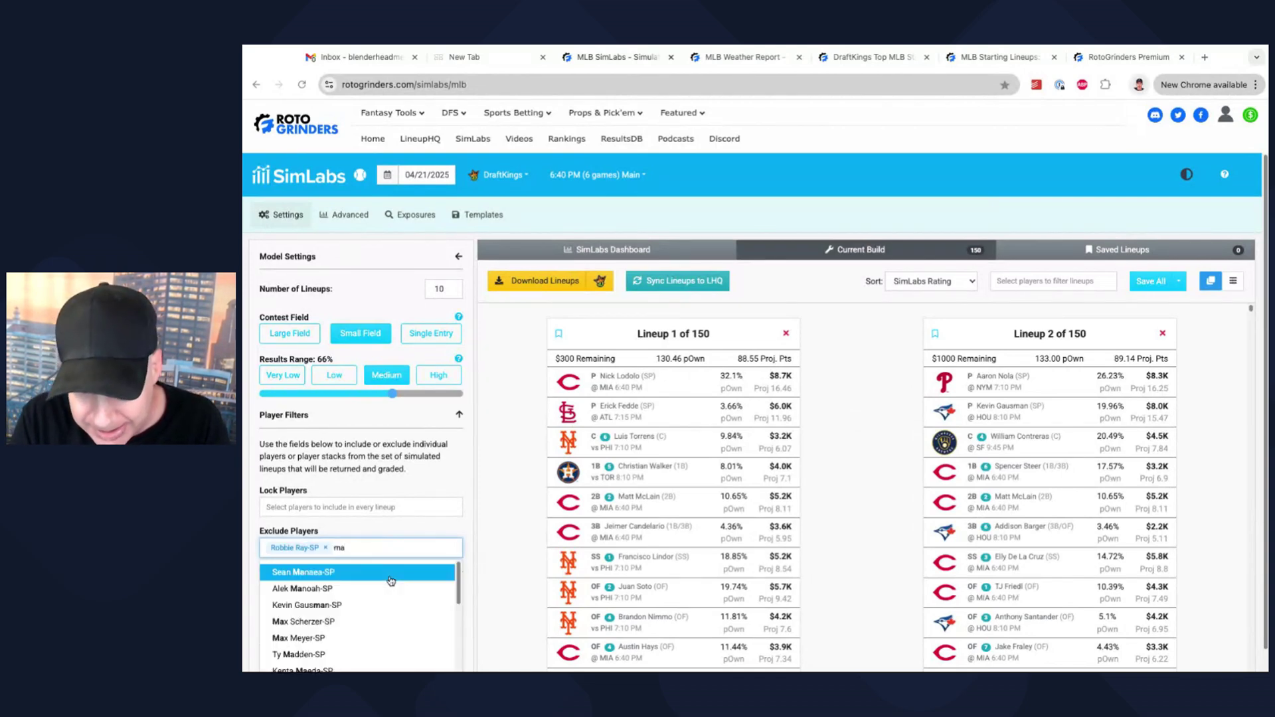
pyautogui.press('BackSpace')
pyautogui.write('ax')
pyautogui.click(377, 593)
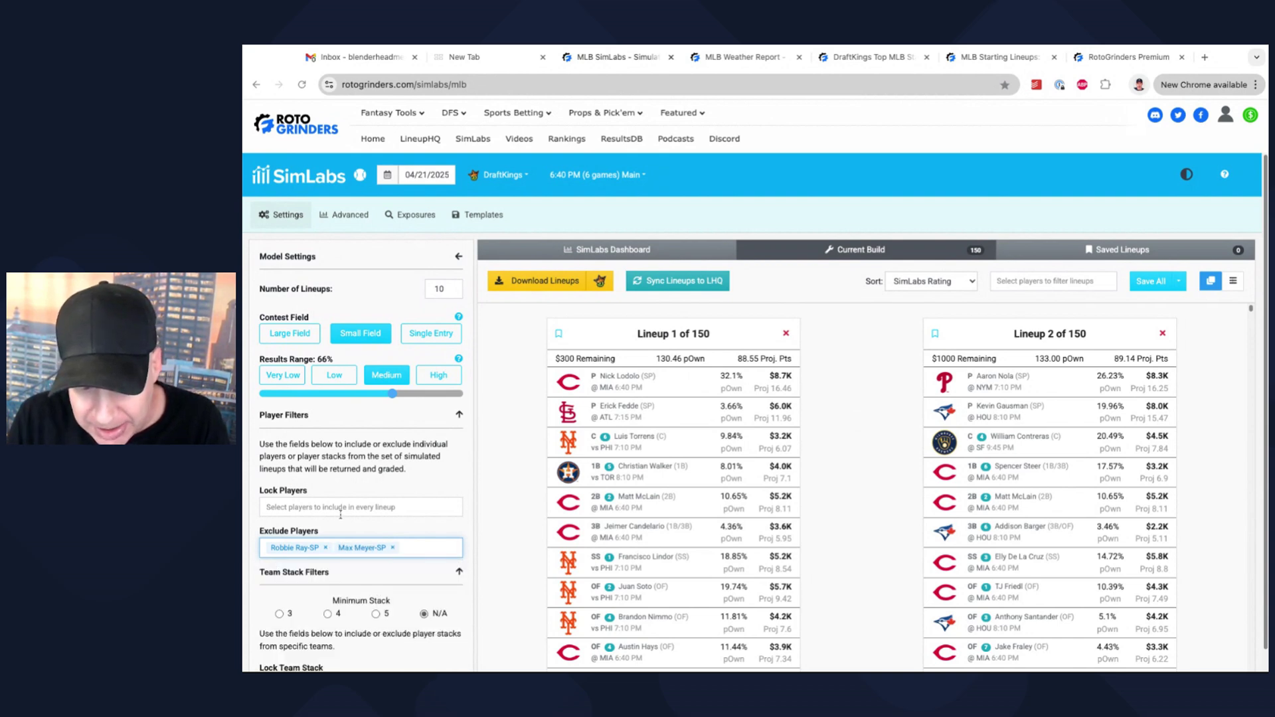
# Lock pitcher Nick Lodolo into every lineup
pyautogui.click(337, 506)
pyautogui.write('nick')
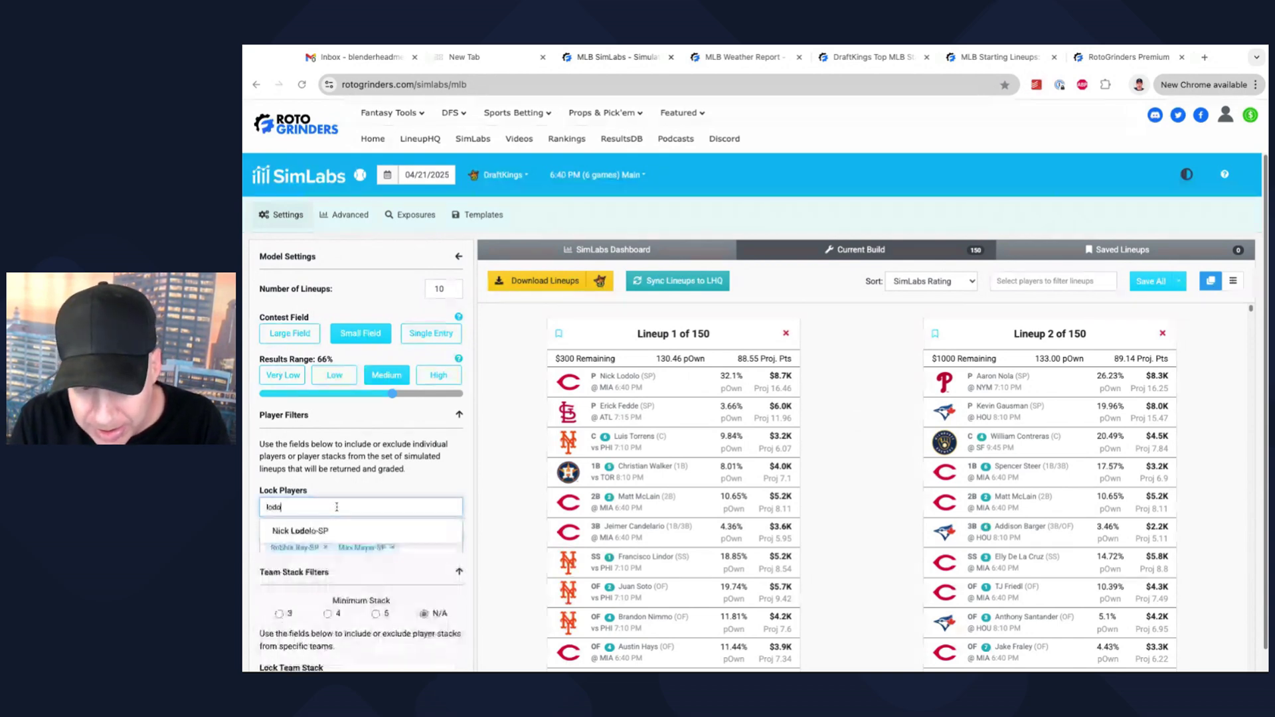
pyautogui.click(340, 531)
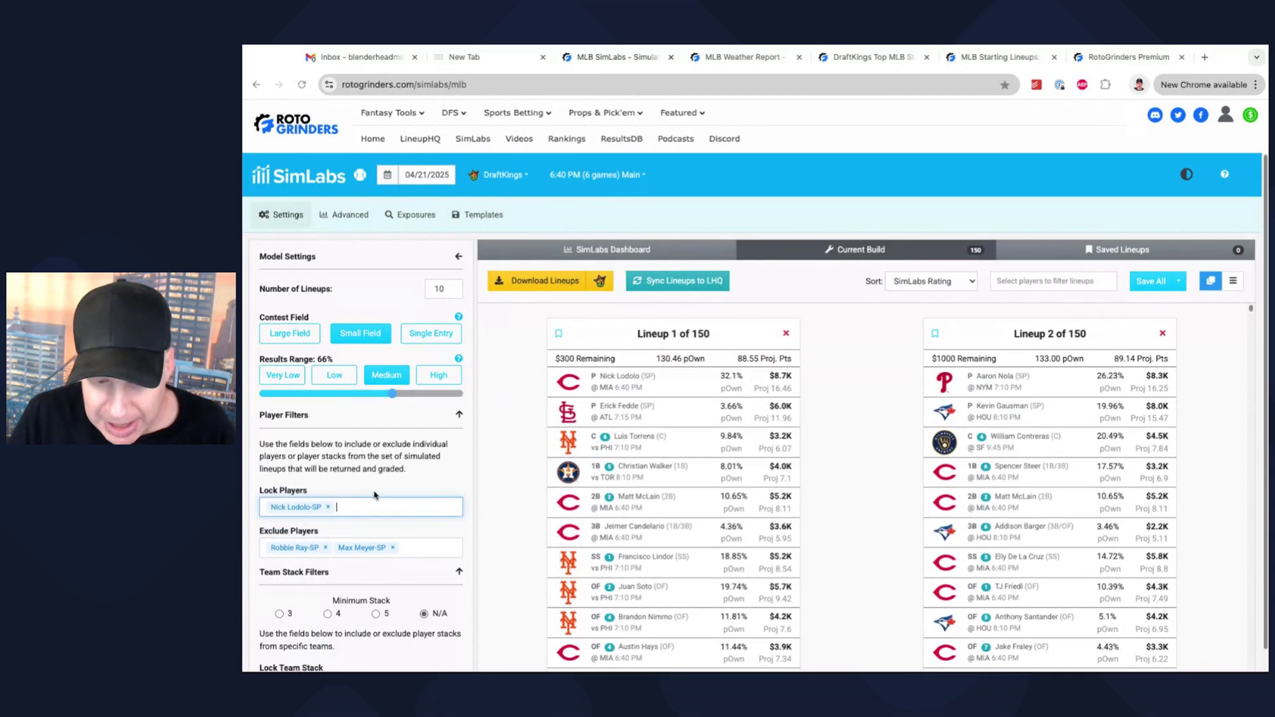
# Lock the CIN team stack and generate the small-field lineups
pyautogui.scroll(-2, 389, 478)
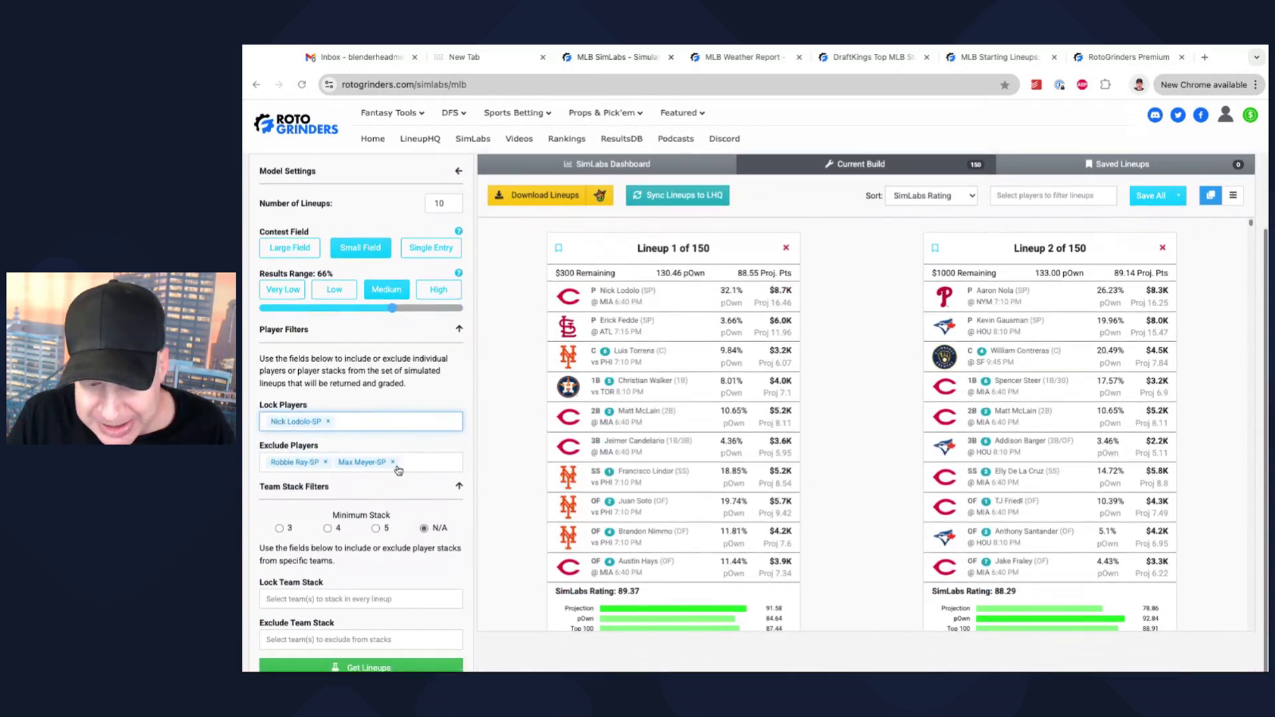
pyautogui.click(310, 600)
pyautogui.write('cin')
pyautogui.click(319, 623)
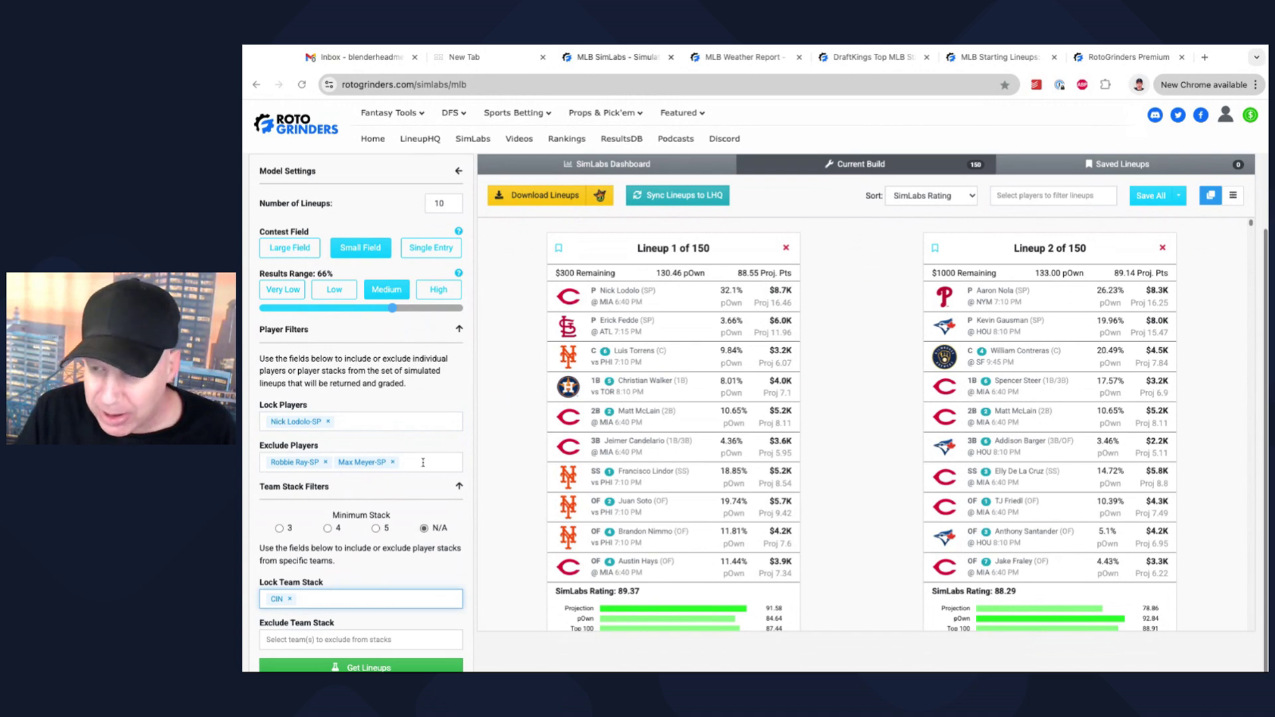
pyautogui.scroll(-1, 432, 447)
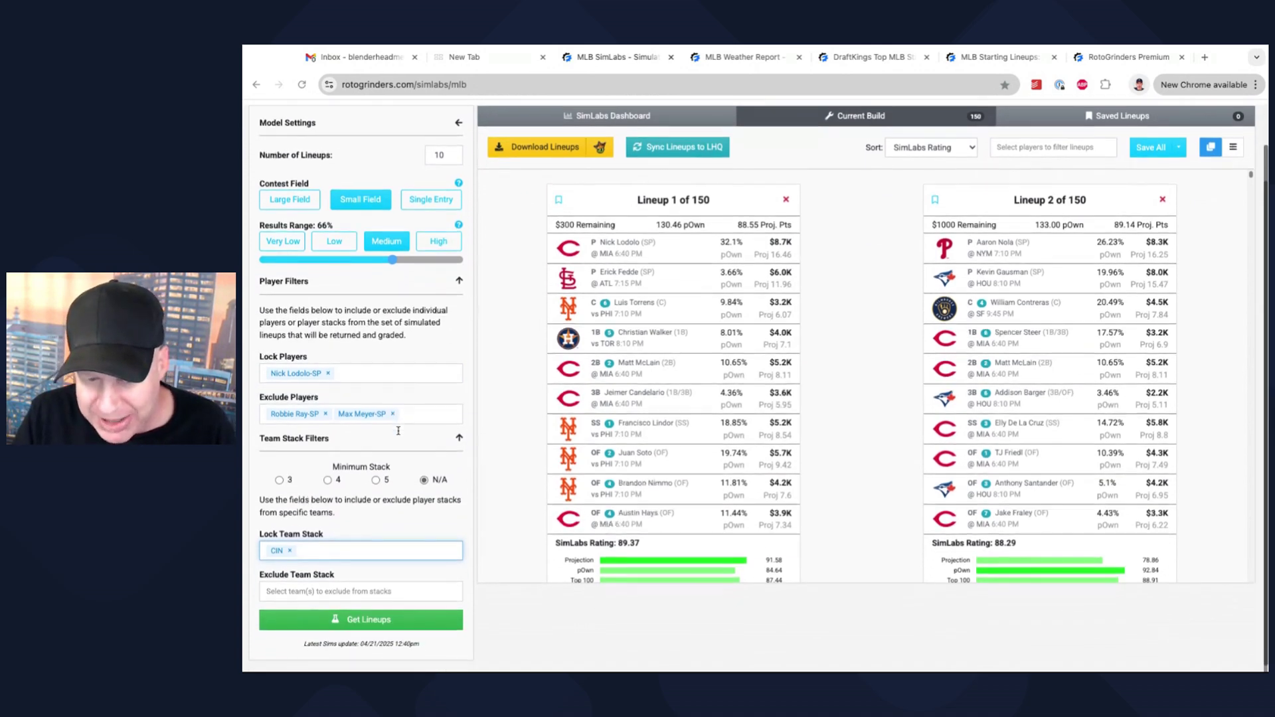
pyautogui.click(369, 623)
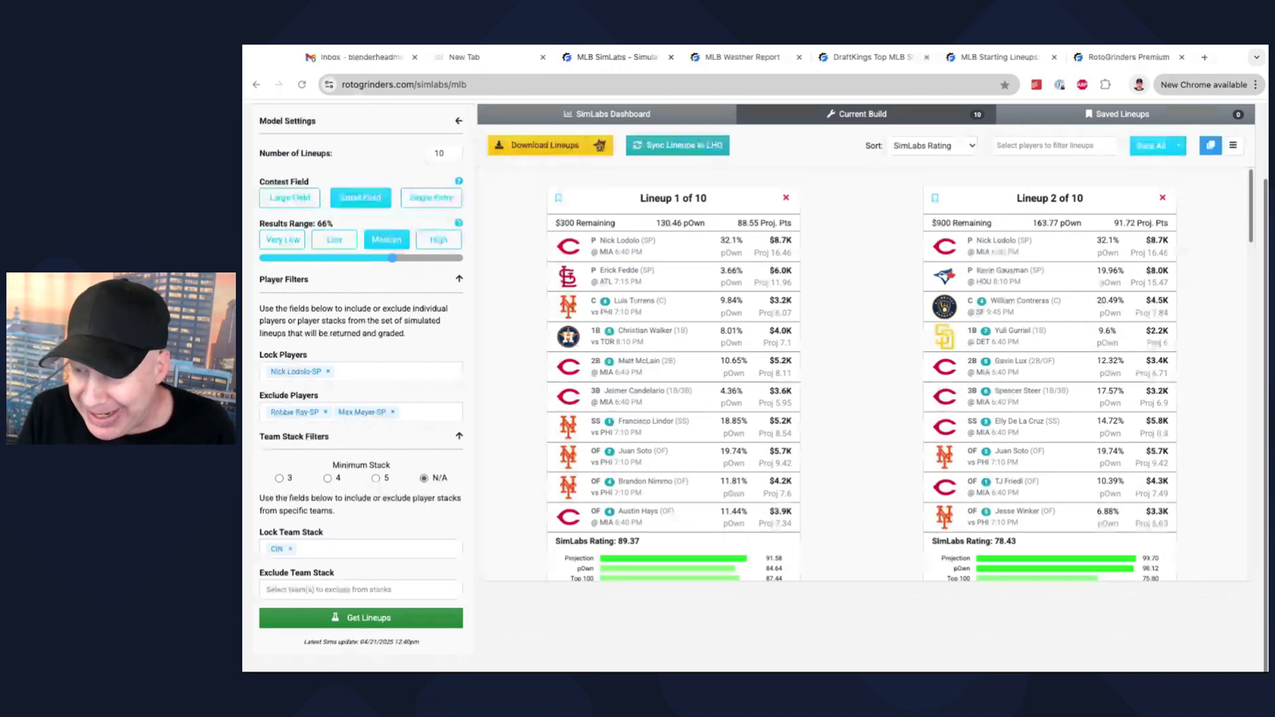
# Examine the first Reds-stack lineups and check the Reds' projected batting order on the MLB Starting Lineups page
pyautogui.scroll(-1, 581, 392)
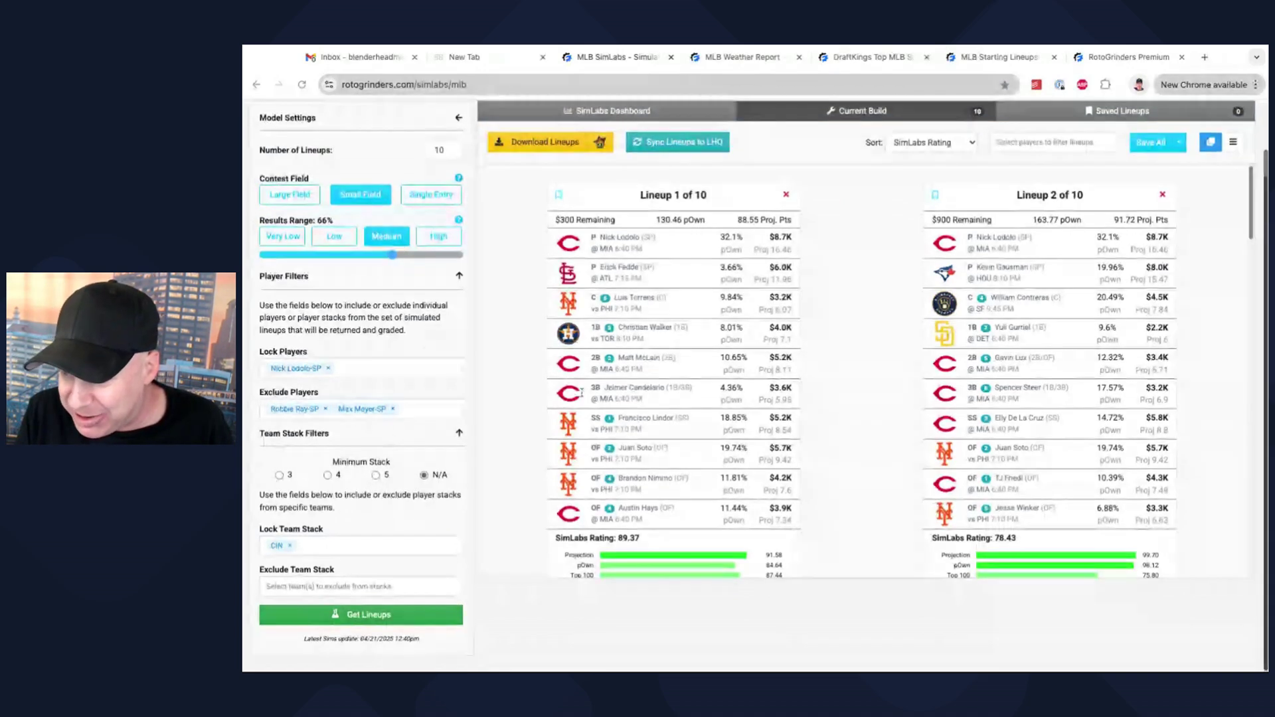
pyautogui.scroll(1, 582, 392)
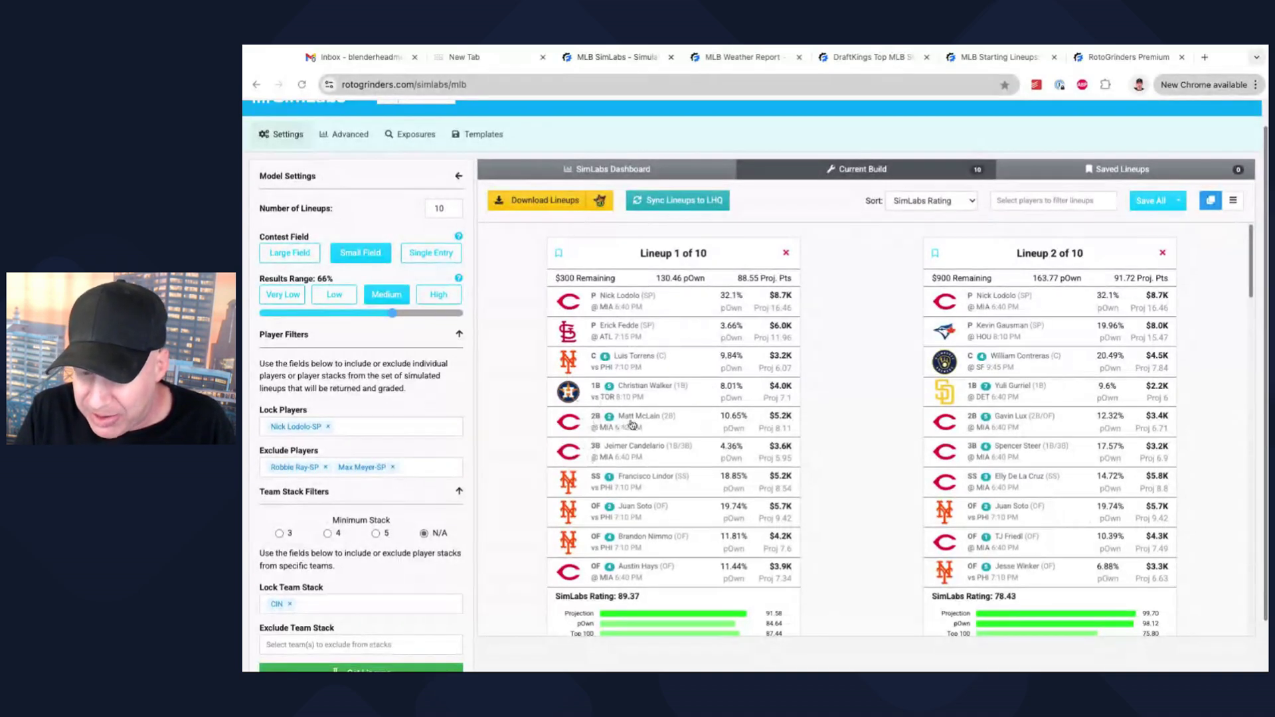
pyautogui.scroll(-1, 635, 425)
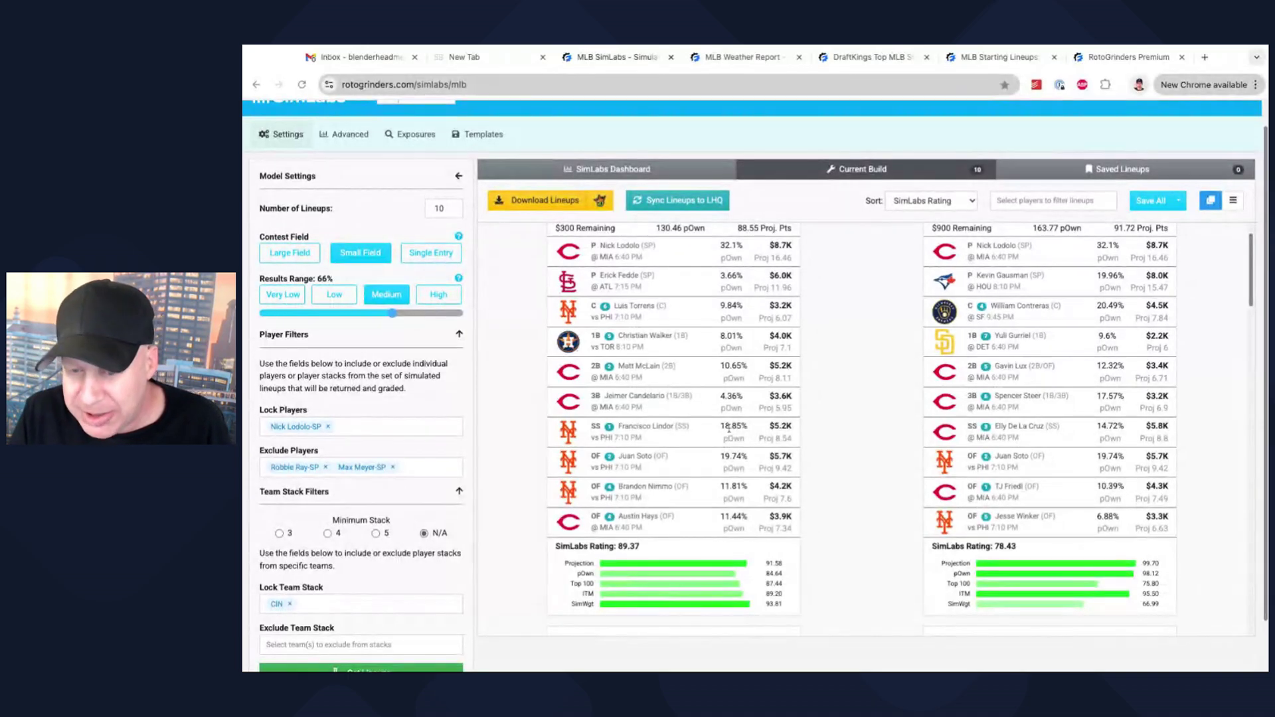
pyautogui.click(976, 59)
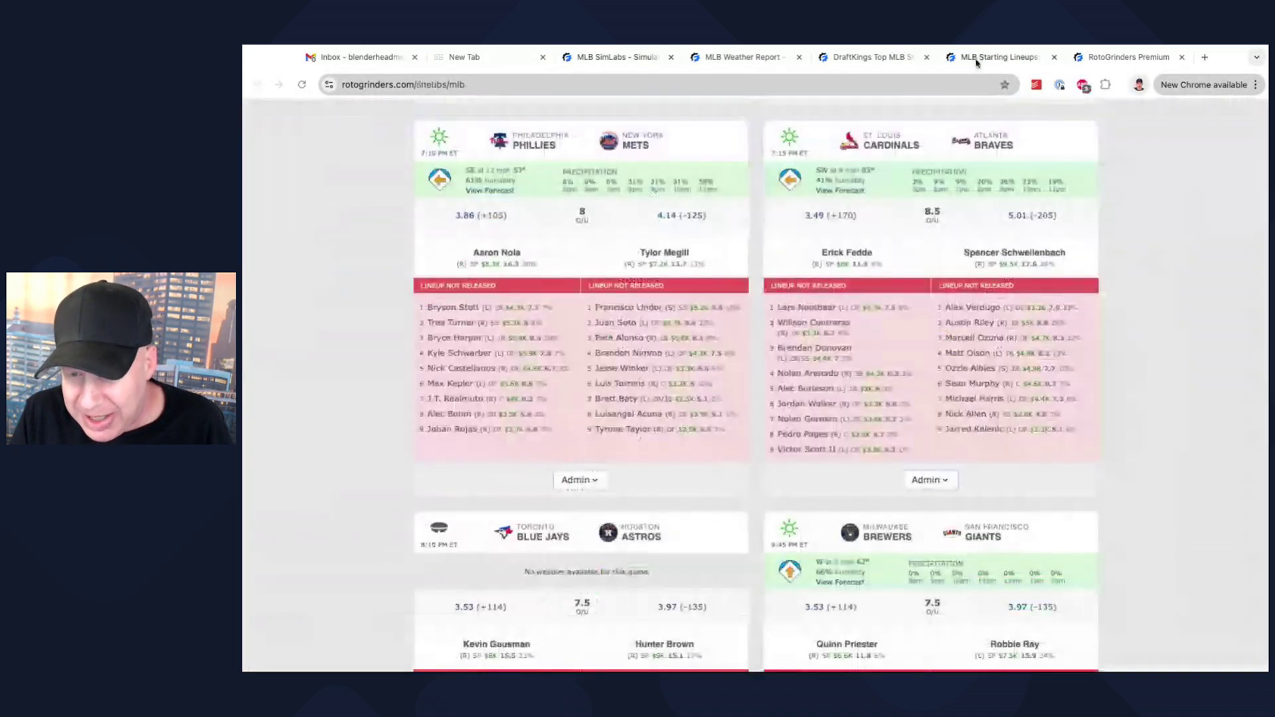
pyautogui.scroll(7, 1165, 259)
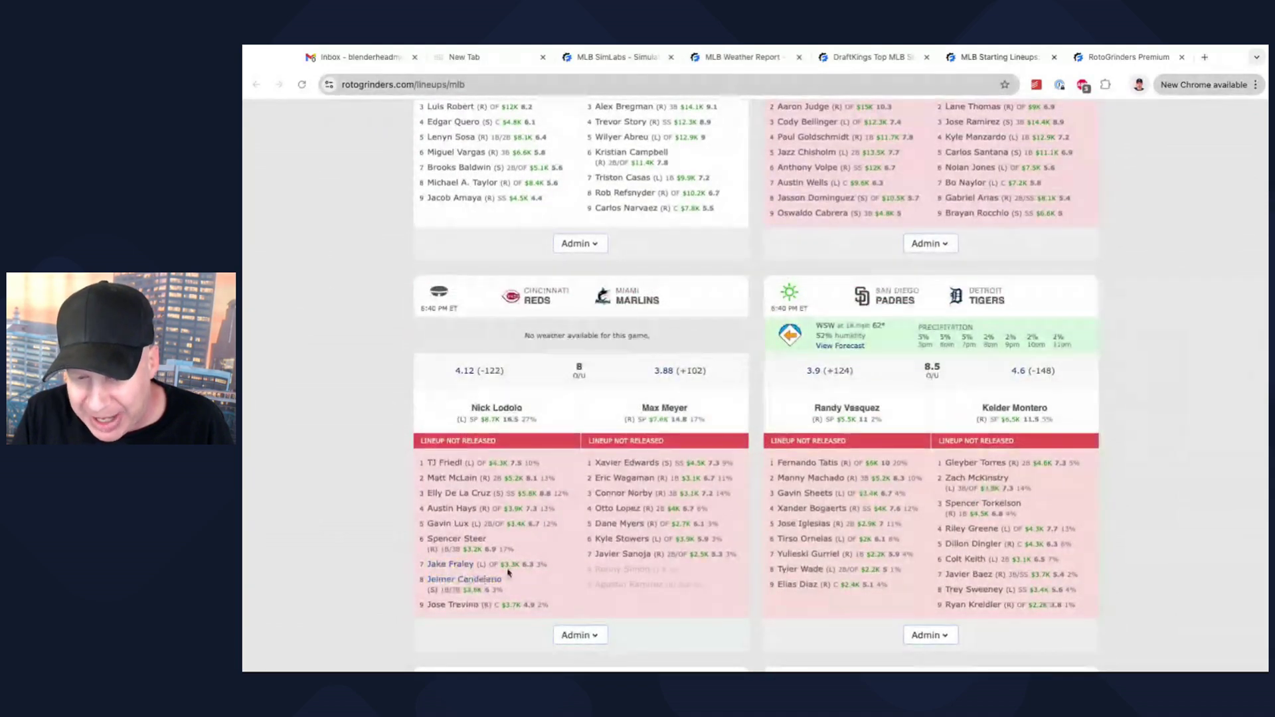
pyautogui.scroll(-1, 538, 517)
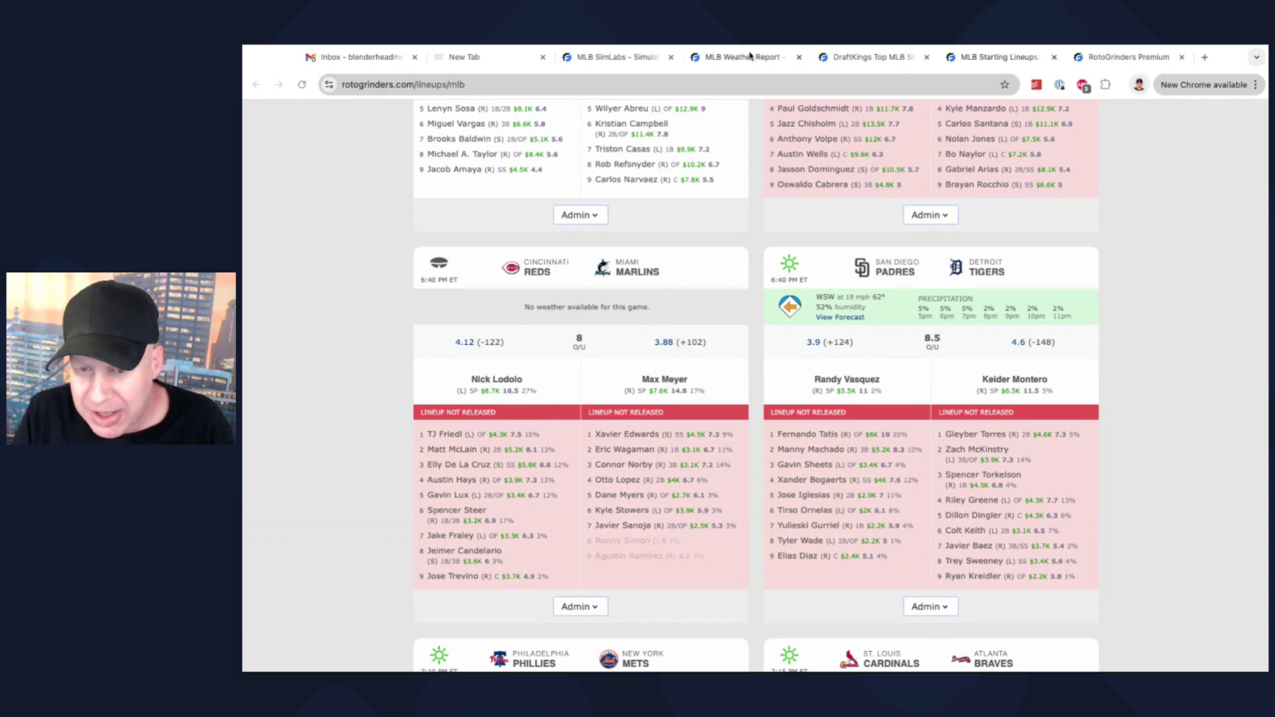
# Return to SimLabs and compare the players, projections and SimLabs ratings across the first six generated Reds-stack lineups
pyautogui.click(629, 61)
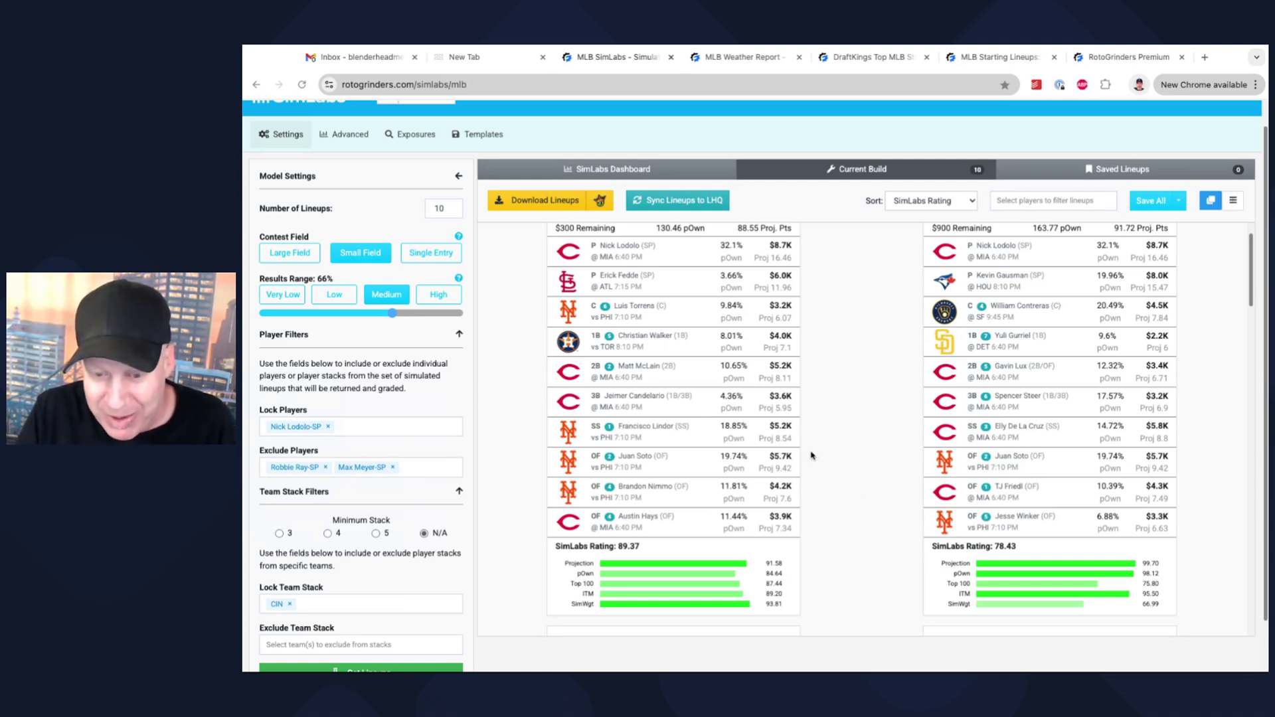
pyautogui.scroll(1, 869, 400)
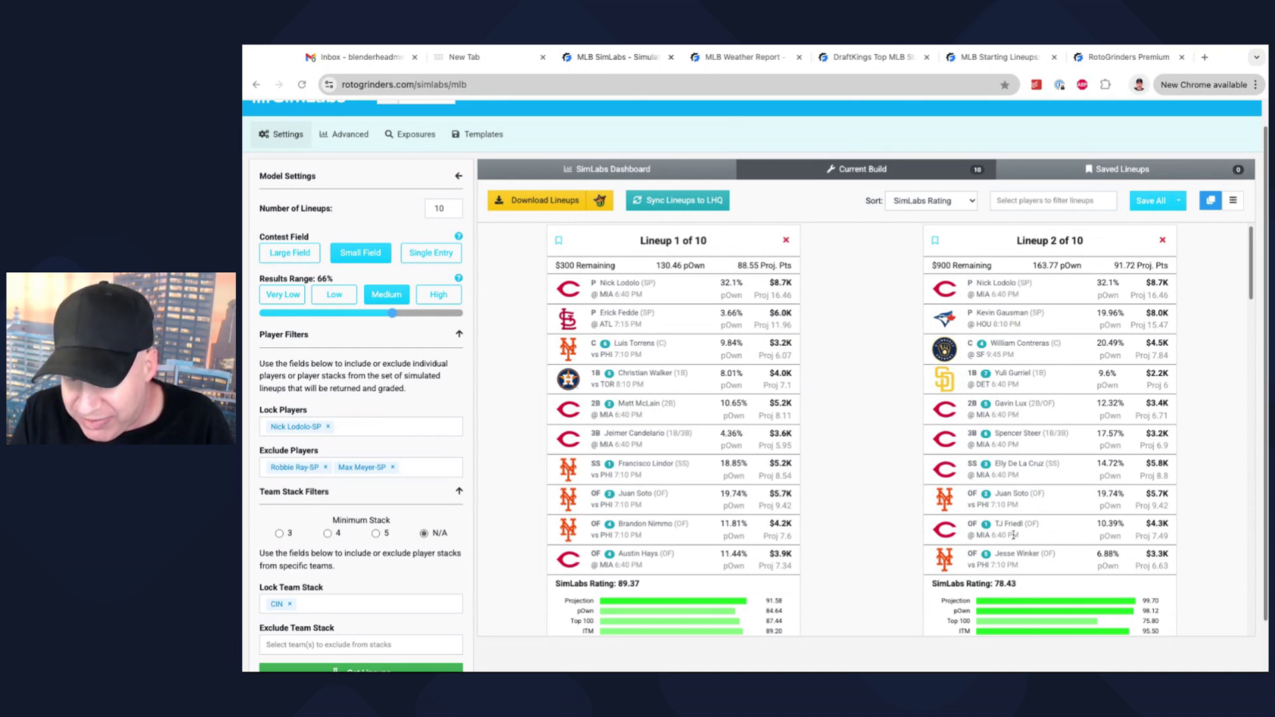
pyautogui.scroll(-6, 907, 375)
pyautogui.scroll(-2, 907, 375)
pyautogui.scroll(-5, 849, 364)
pyautogui.scroll(-1, 850, 364)
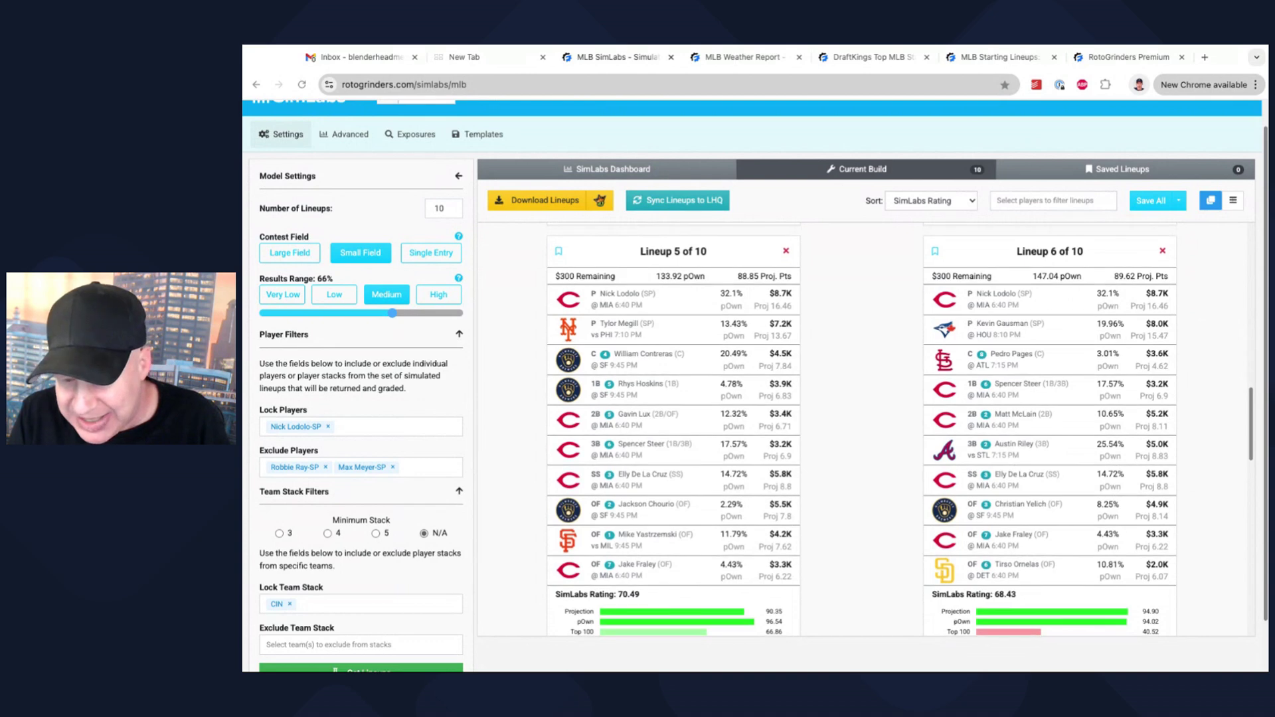
pyautogui.scroll(1, 882, 426)
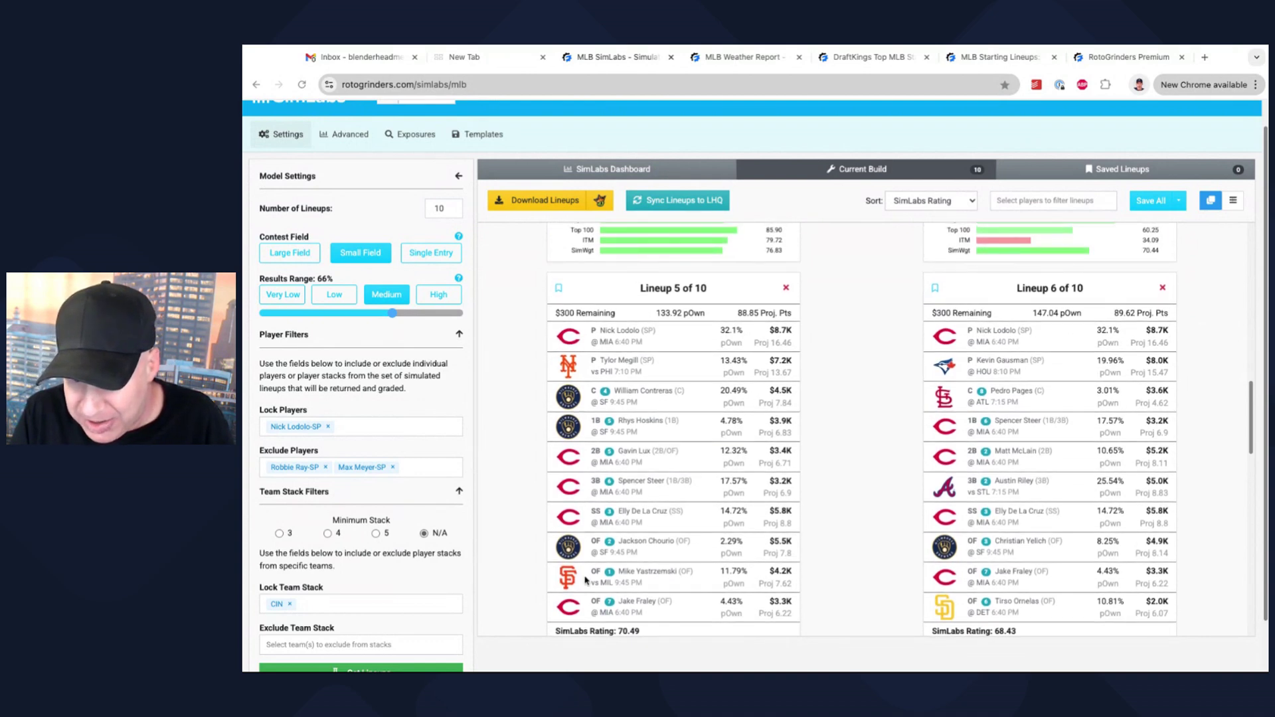
pyautogui.scroll(4, 895, 470)
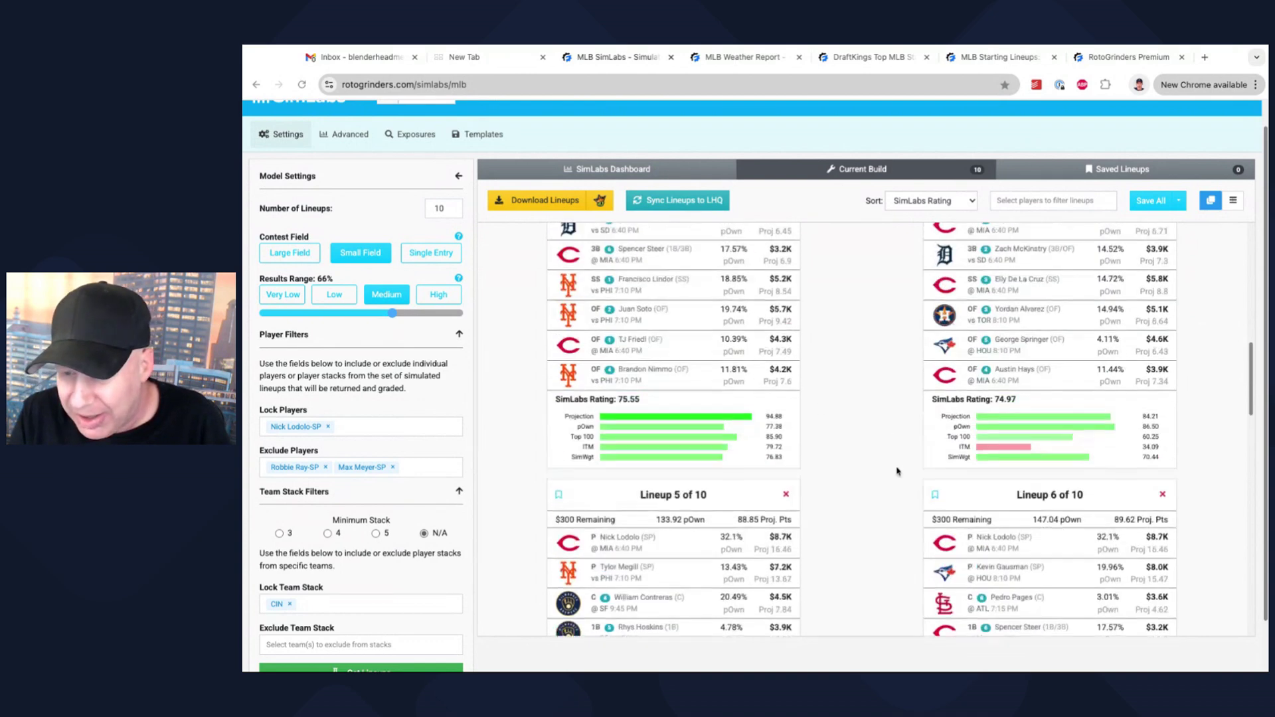
pyautogui.scroll(2, 896, 471)
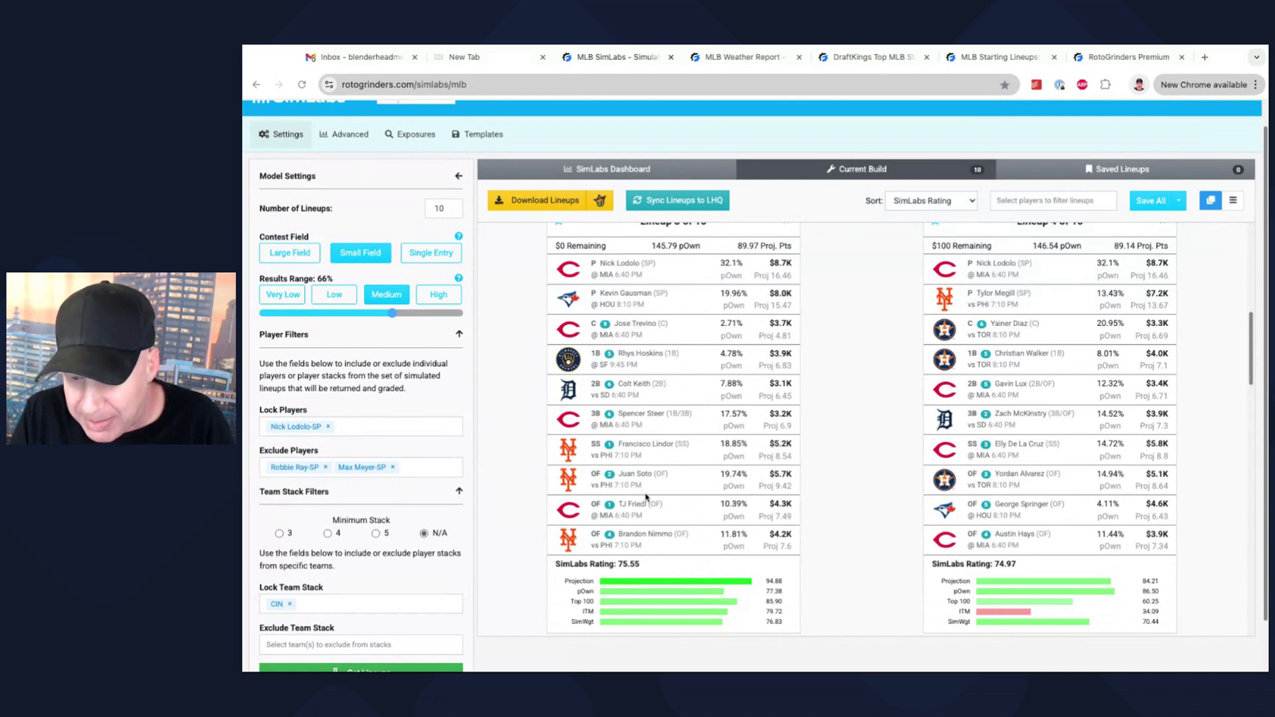
pyautogui.scroll(-5, 865, 430)
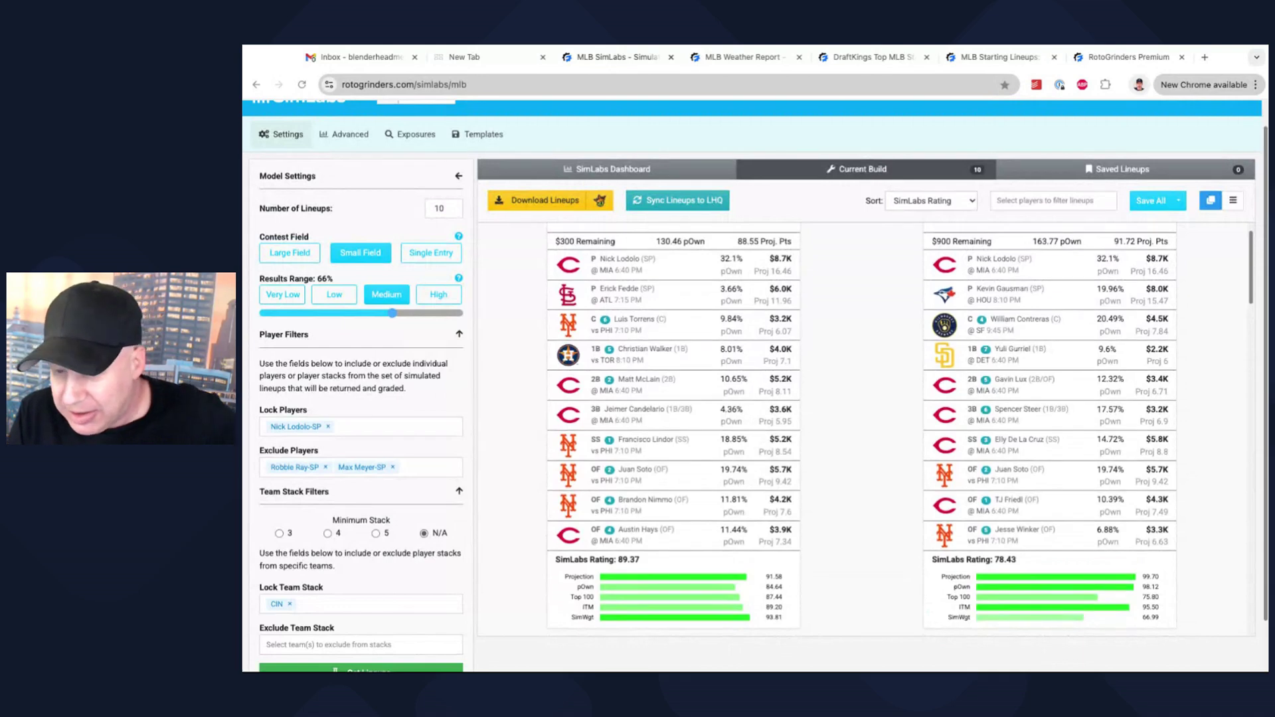
pyautogui.scroll(5, 826, 421)
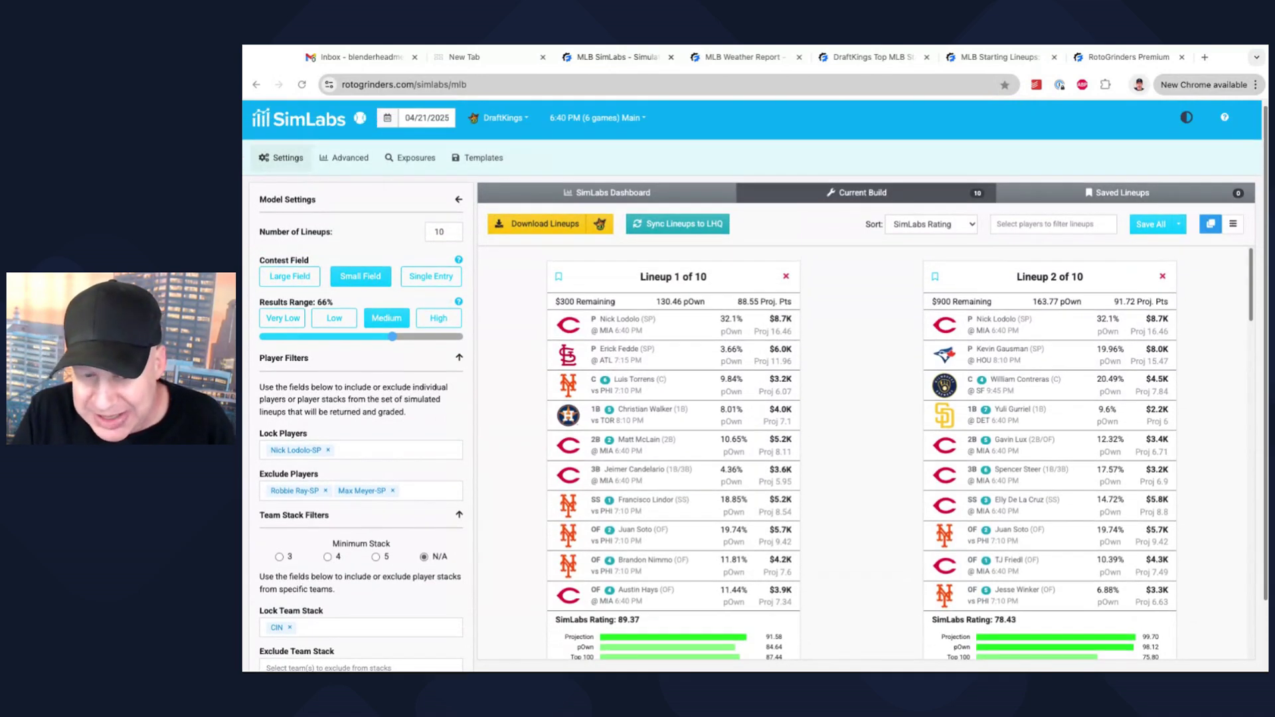
pyautogui.scroll(-3, 825, 421)
pyautogui.scroll(3, 826, 421)
# Replace CIN with MIL as the locked team stack
pyautogui.scroll(-1, 407, 394)
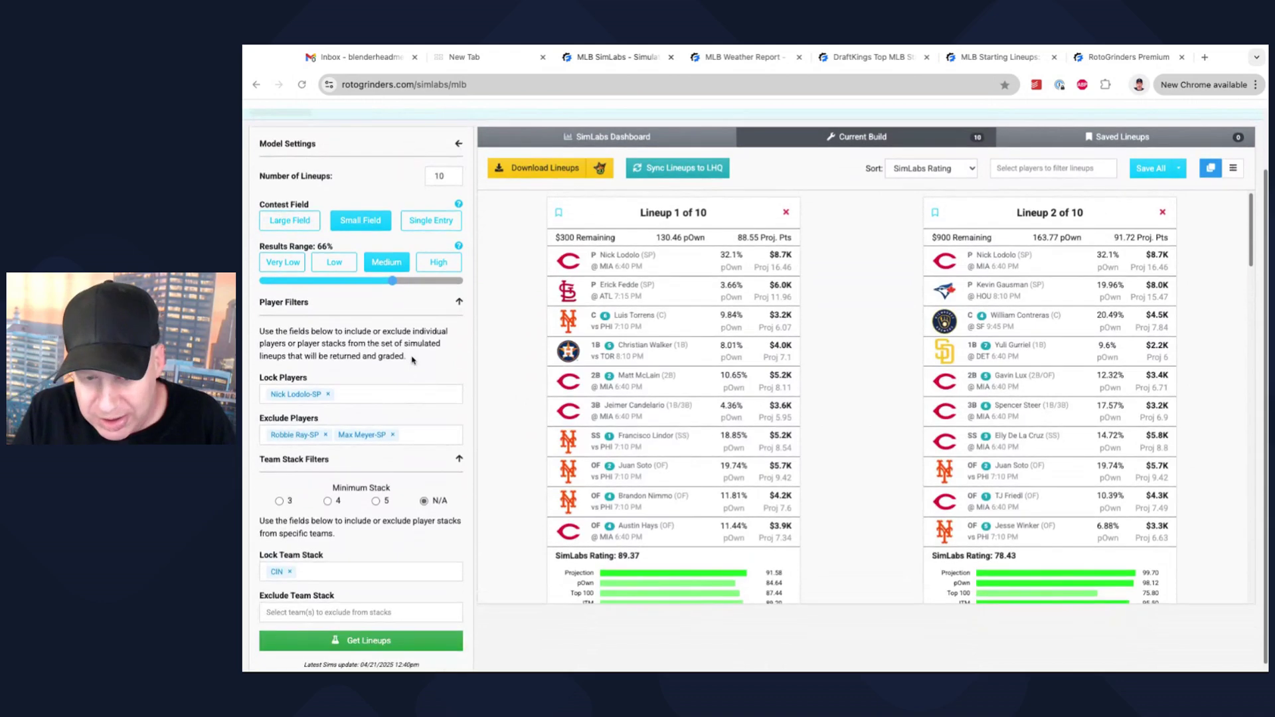
pyautogui.click(289, 555)
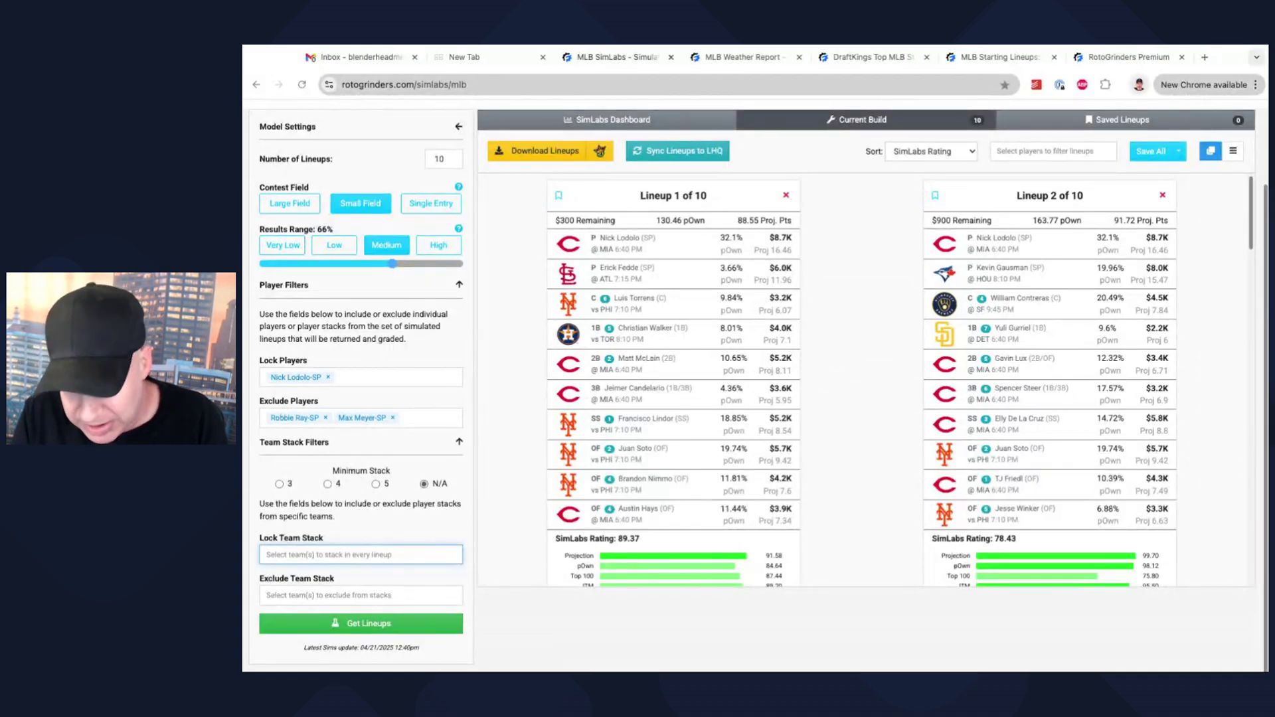
pyautogui.write('bre')
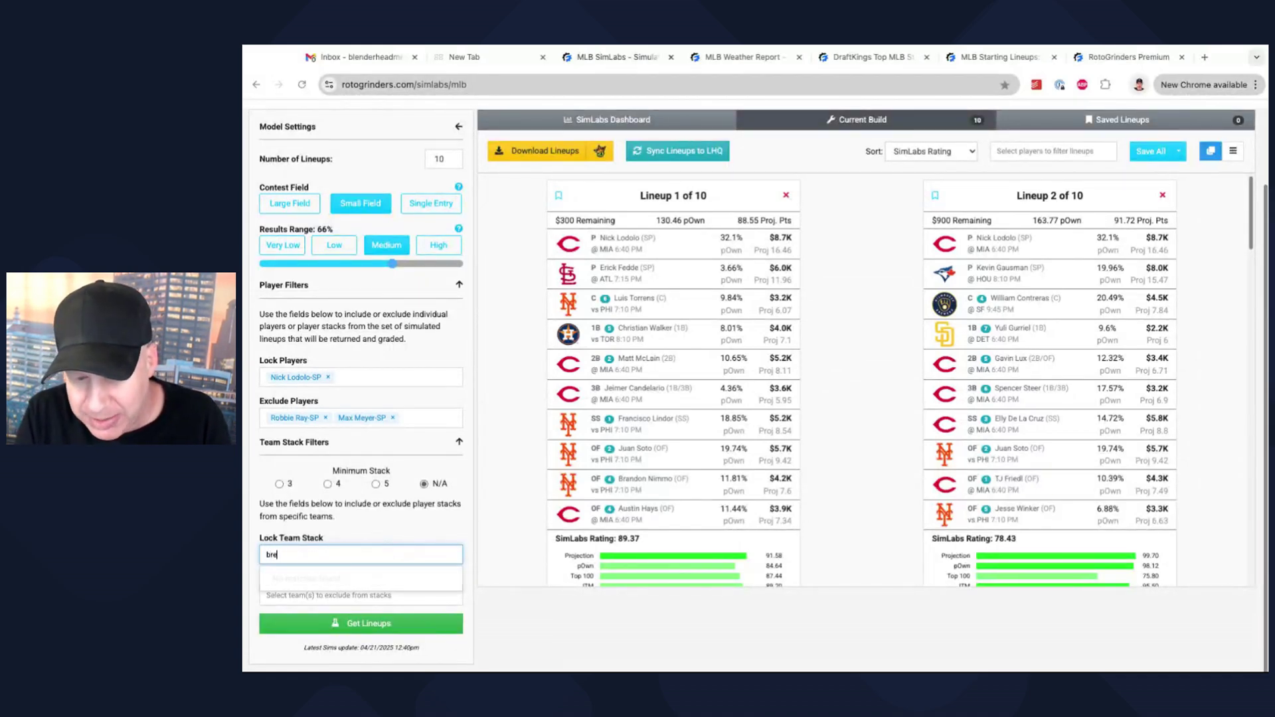
pyautogui.write('w')
pyautogui.press('BackSpace')
pyautogui.press('BackSpace')
pyautogui.press('BackSpace')
pyautogui.press('BackSpace')
pyautogui.write('mil')
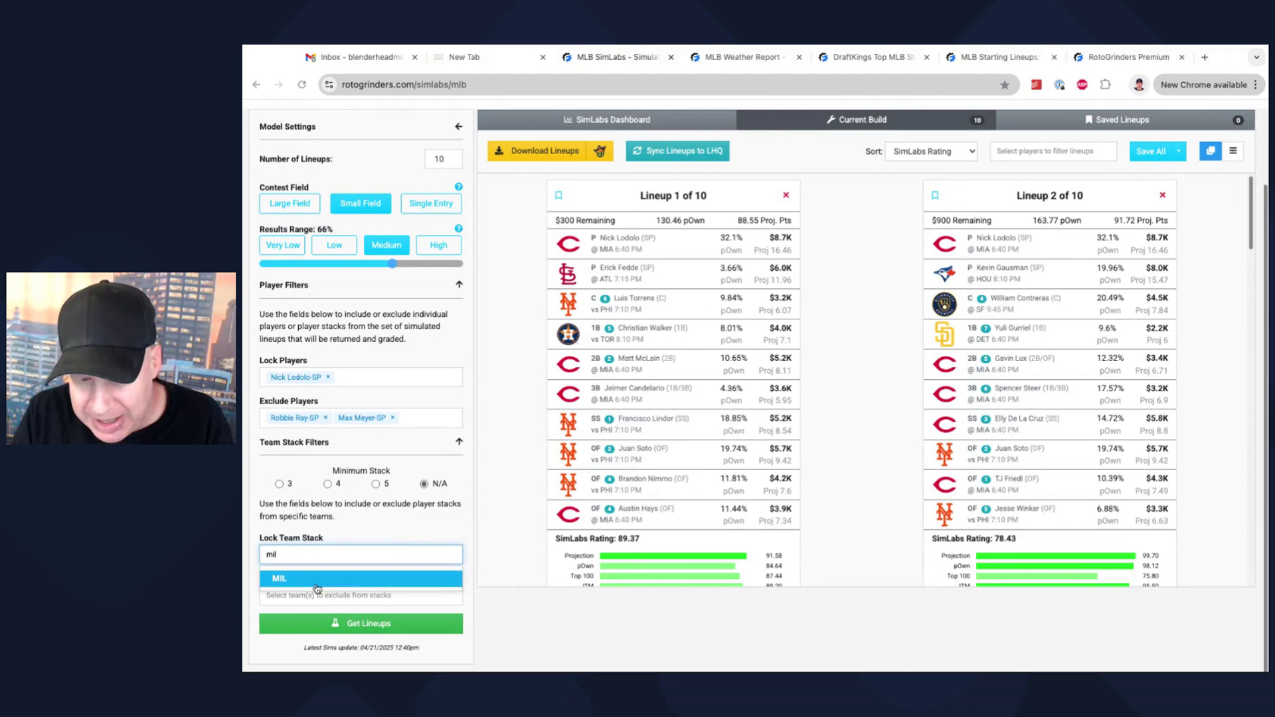
pyautogui.press('Return')
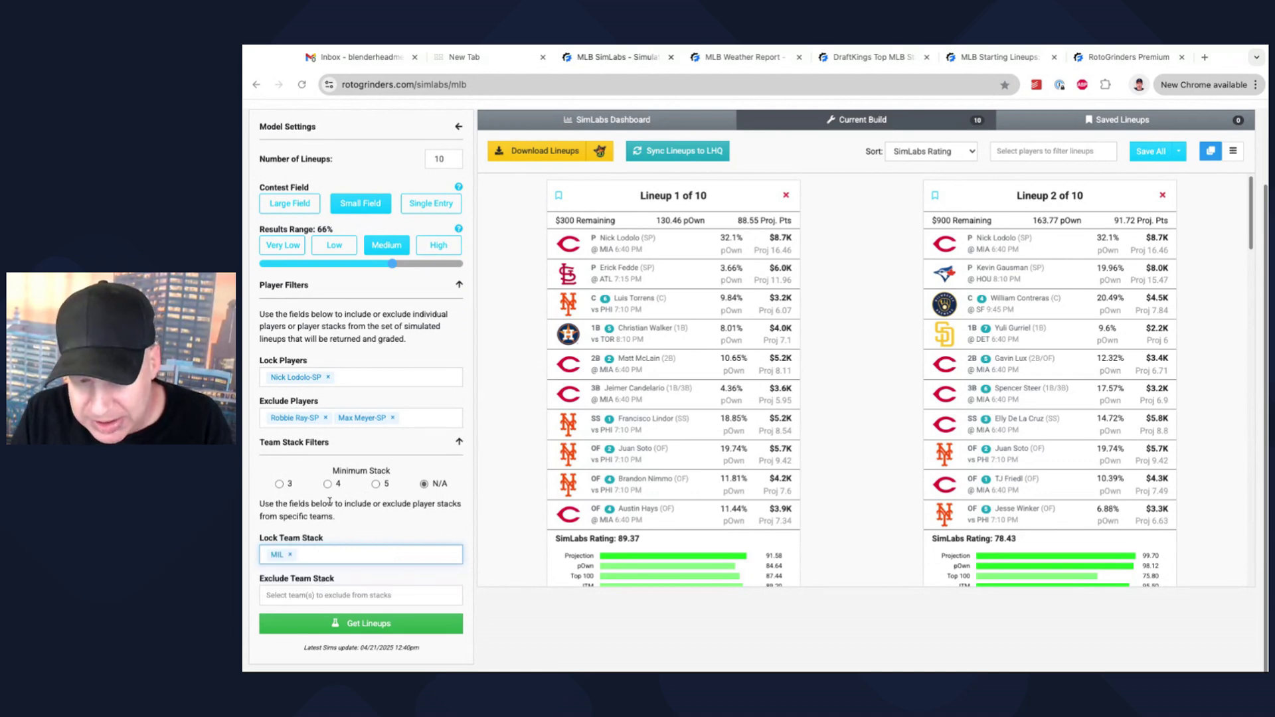
# Remove Nick Lodolo from the locked players and generate the small-field lineups with the MIL team stack
pyautogui.click(327, 377)
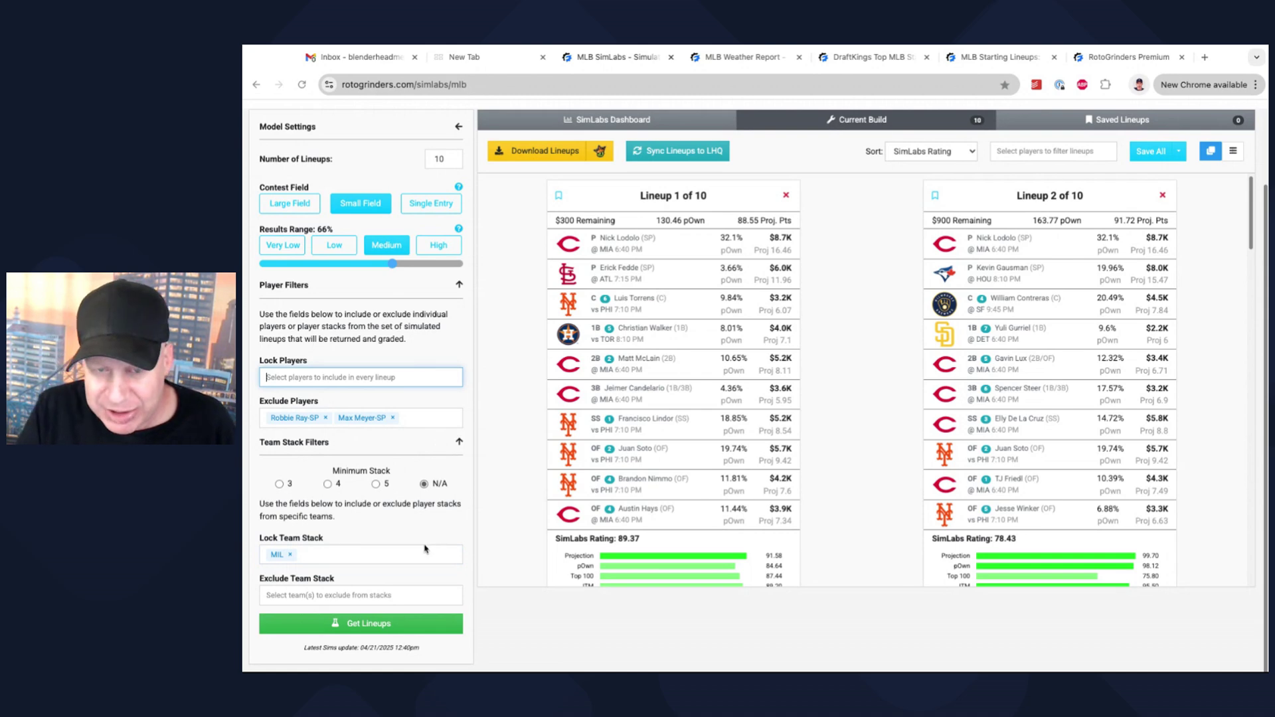
pyautogui.click(371, 630)
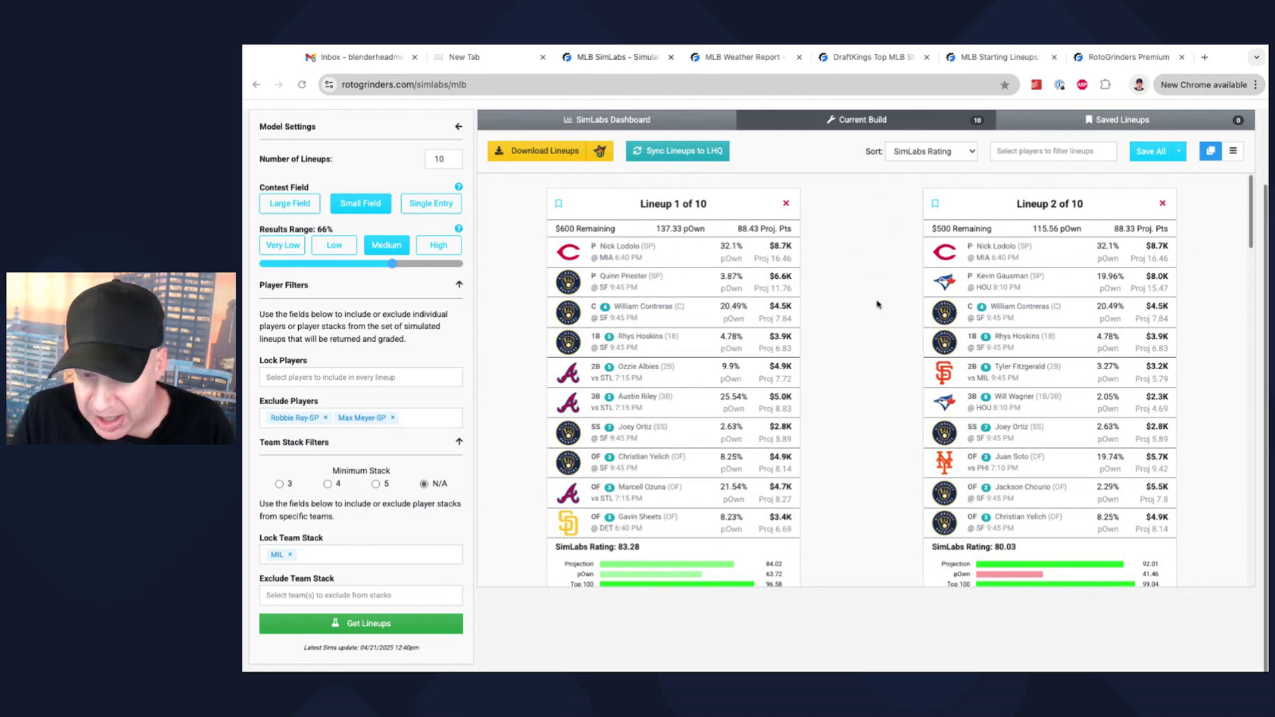
# Examine the players, ownership, projections and SimLabs ratings of the first eight generated Brewers-stack lineups
pyautogui.scroll(-1, 876, 302)
pyautogui.scroll(1, 876, 302)
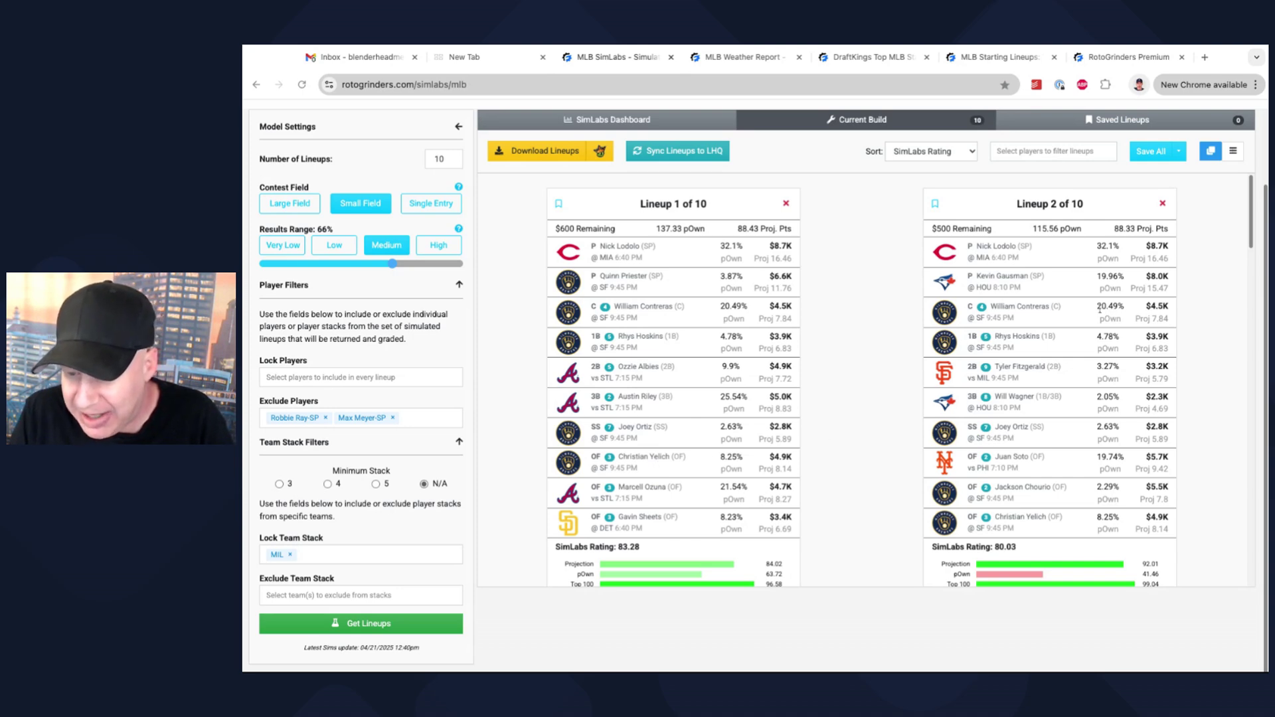
pyautogui.scroll(-5, 1099, 309)
pyautogui.scroll(4, 1036, 319)
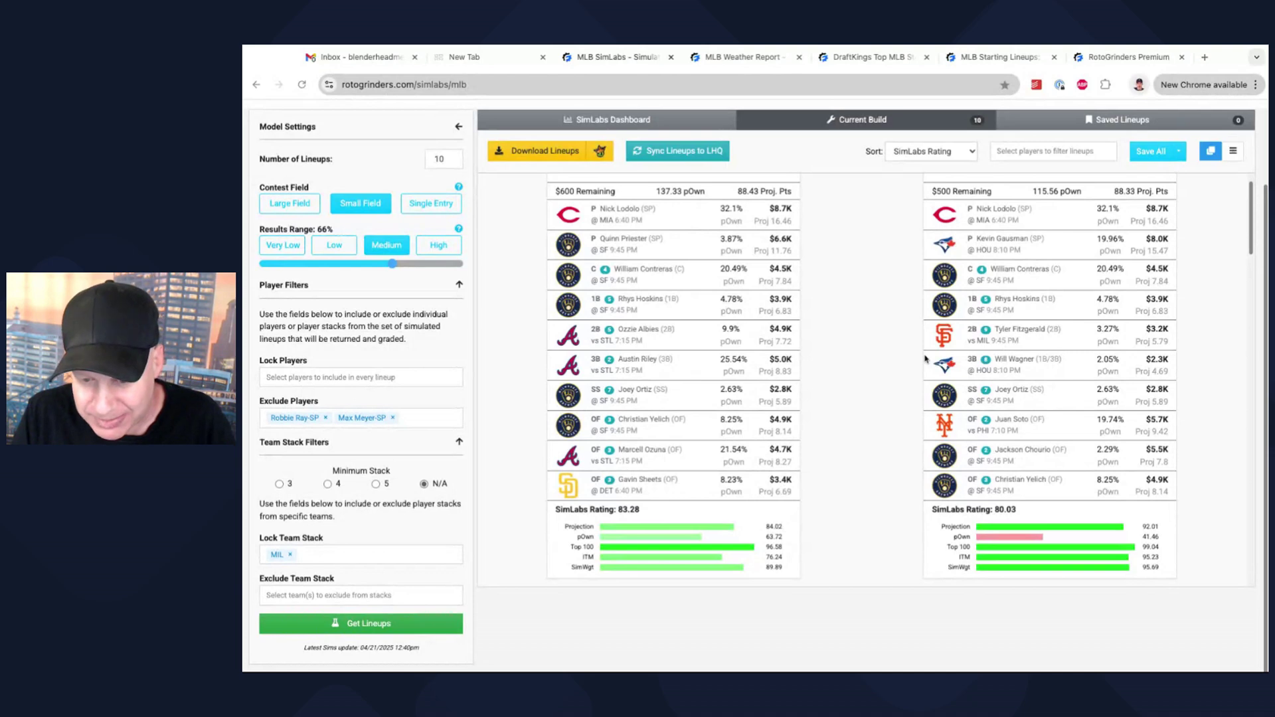
pyautogui.scroll(-8, 893, 336)
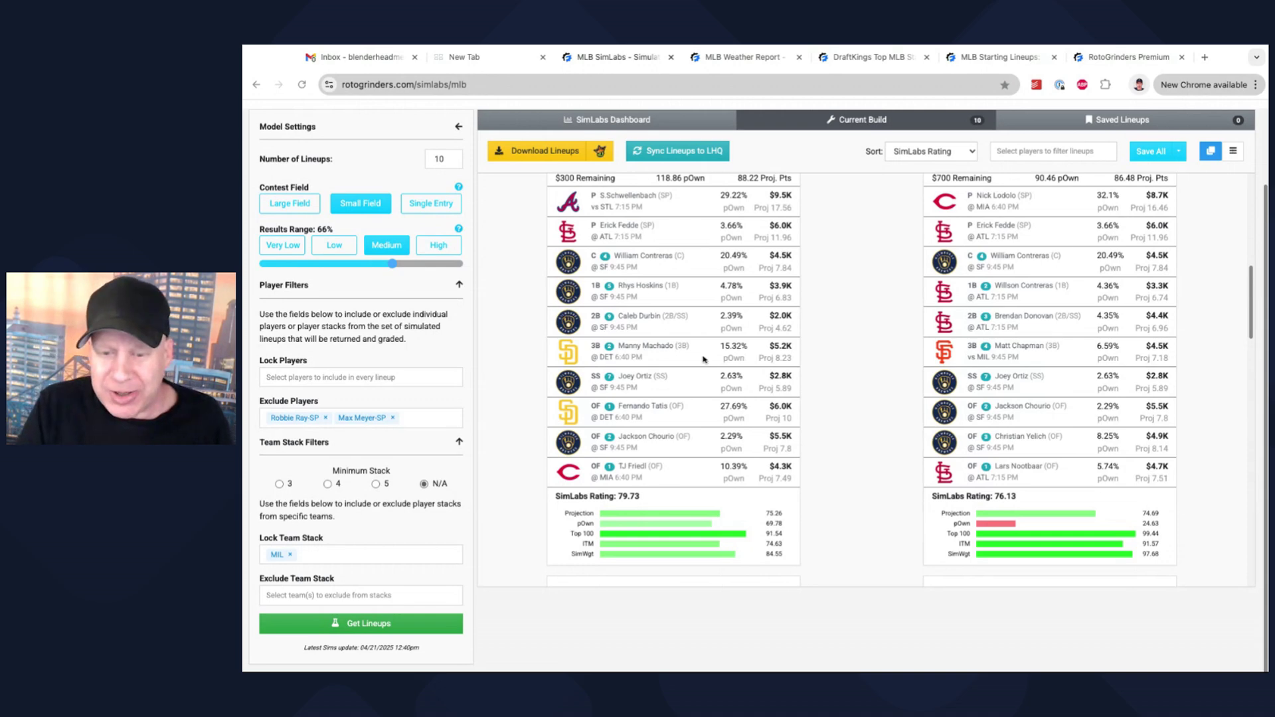
pyautogui.scroll(1, 699, 358)
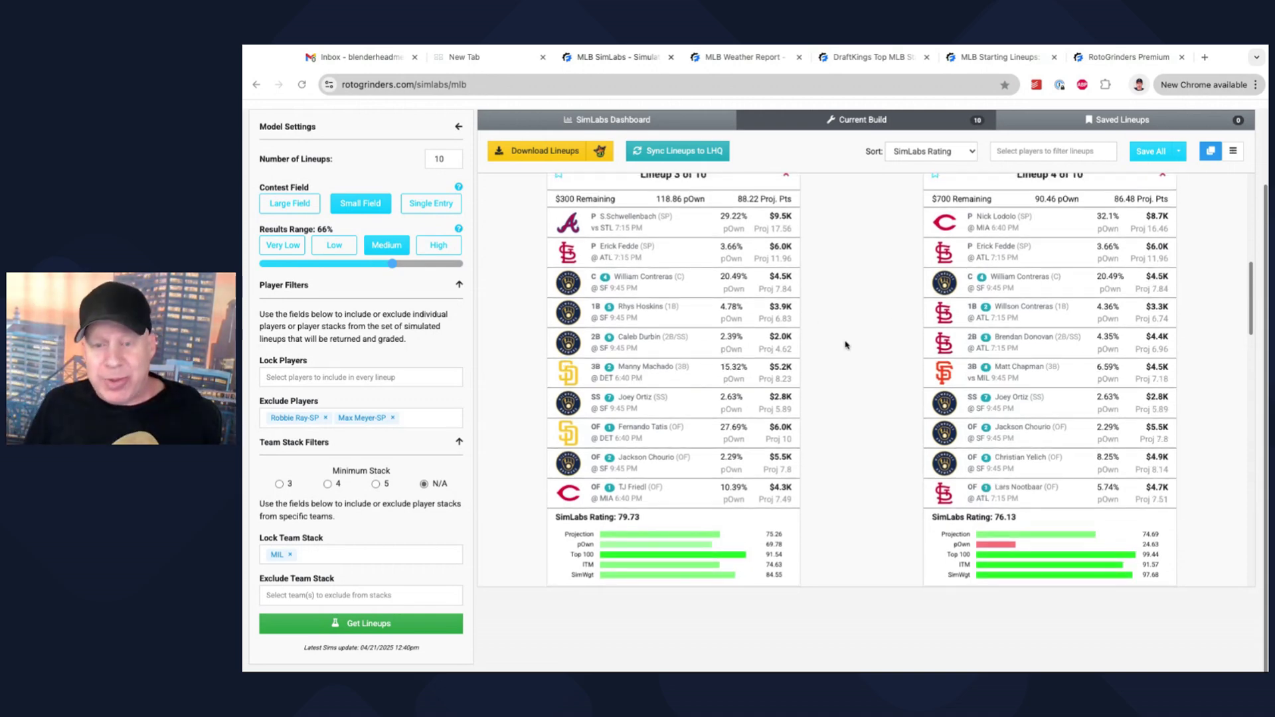
pyautogui.scroll(1, 846, 345)
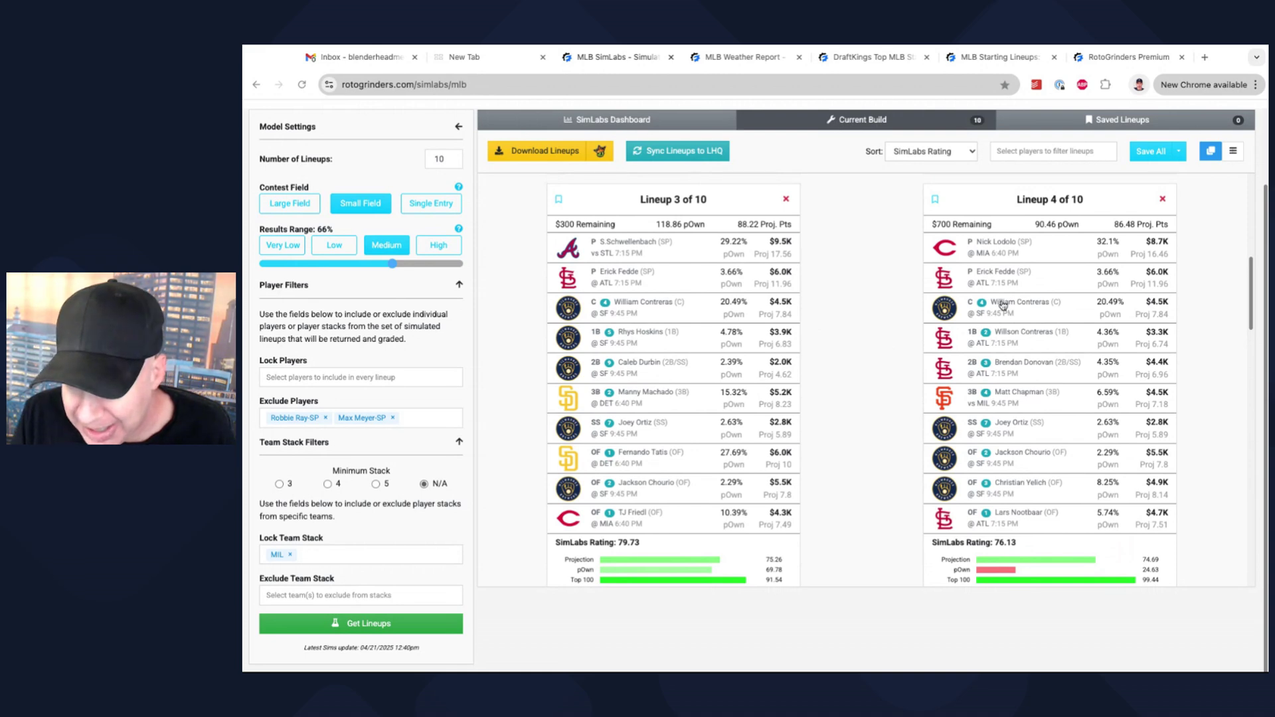
pyautogui.scroll(-1, 1000, 303)
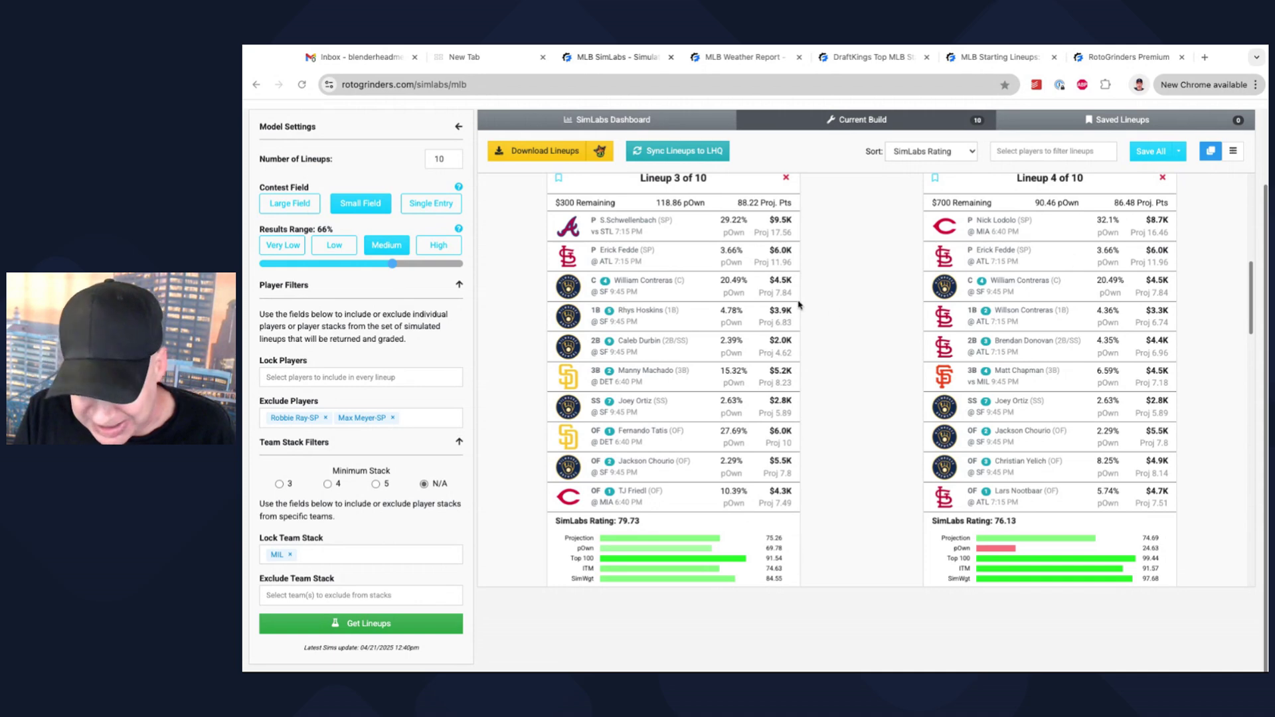
pyautogui.scroll(-1, 845, 286)
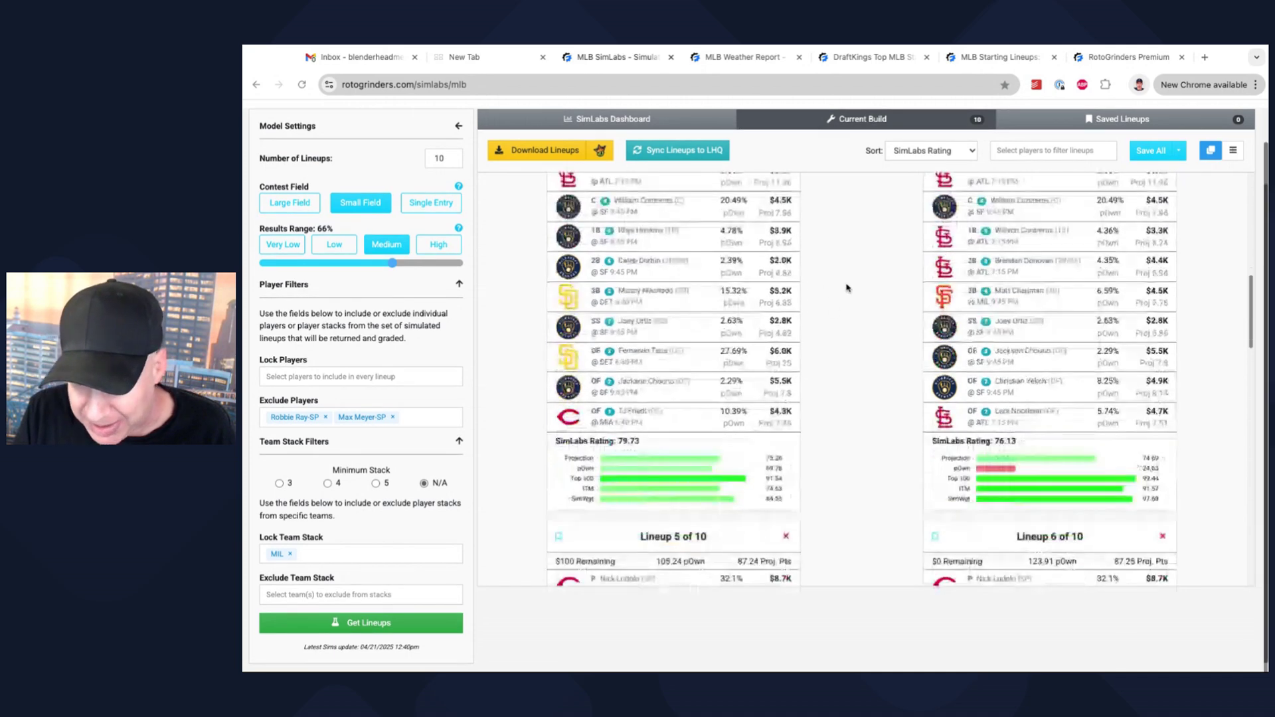
pyautogui.scroll(-3, 846, 287)
pyautogui.scroll(-2, 846, 287)
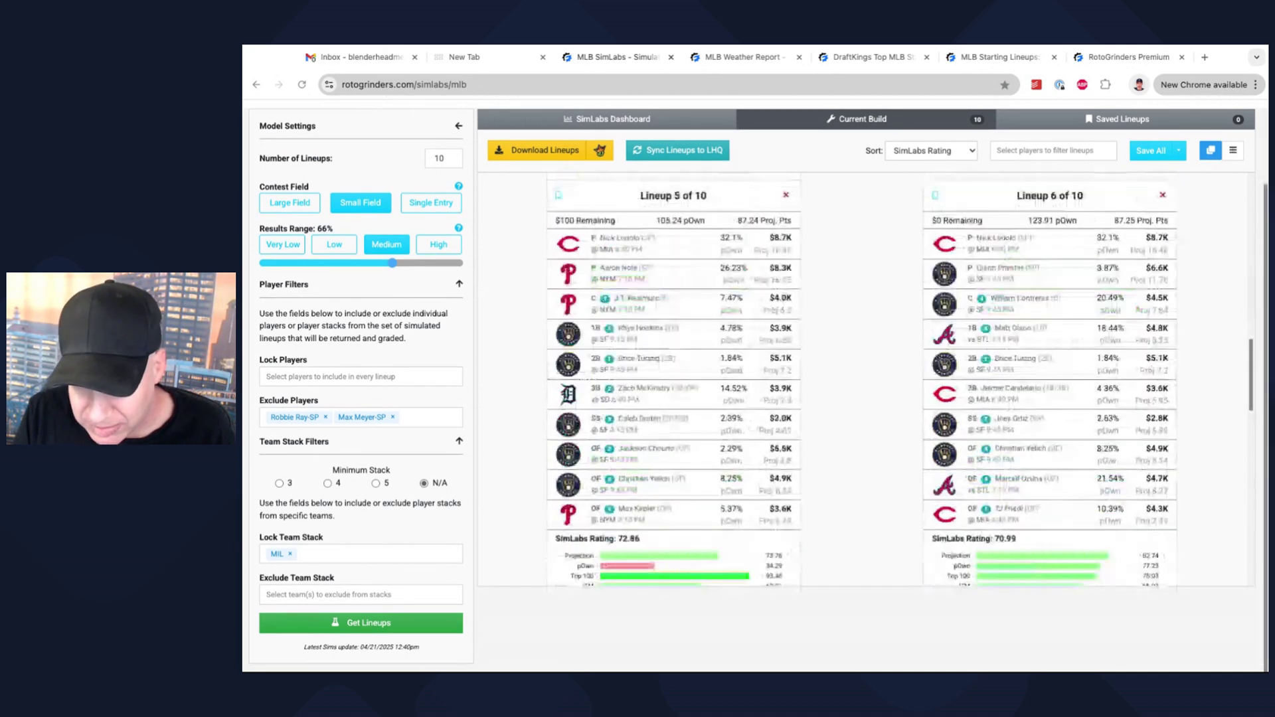
pyautogui.scroll(-6, 846, 288)
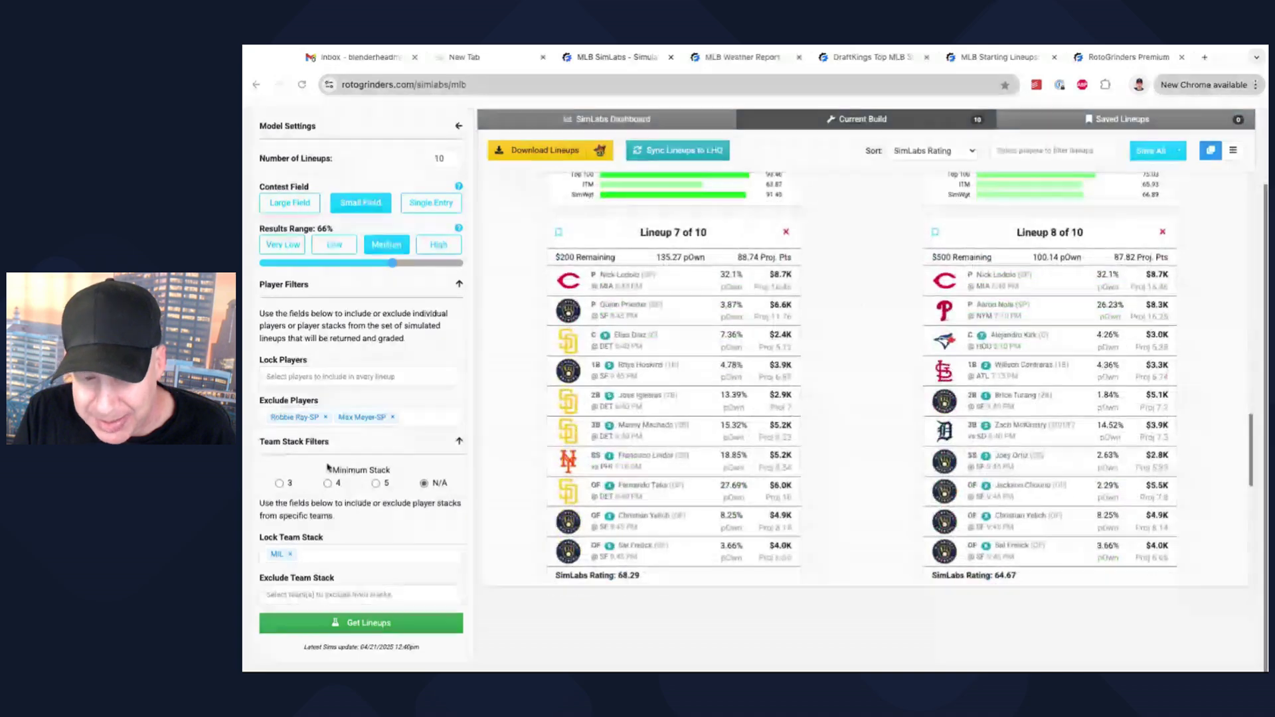
# Remove Robbie Ray and Max Meyer from the excluded players
pyautogui.click(325, 417)
pyautogui.click(326, 417)
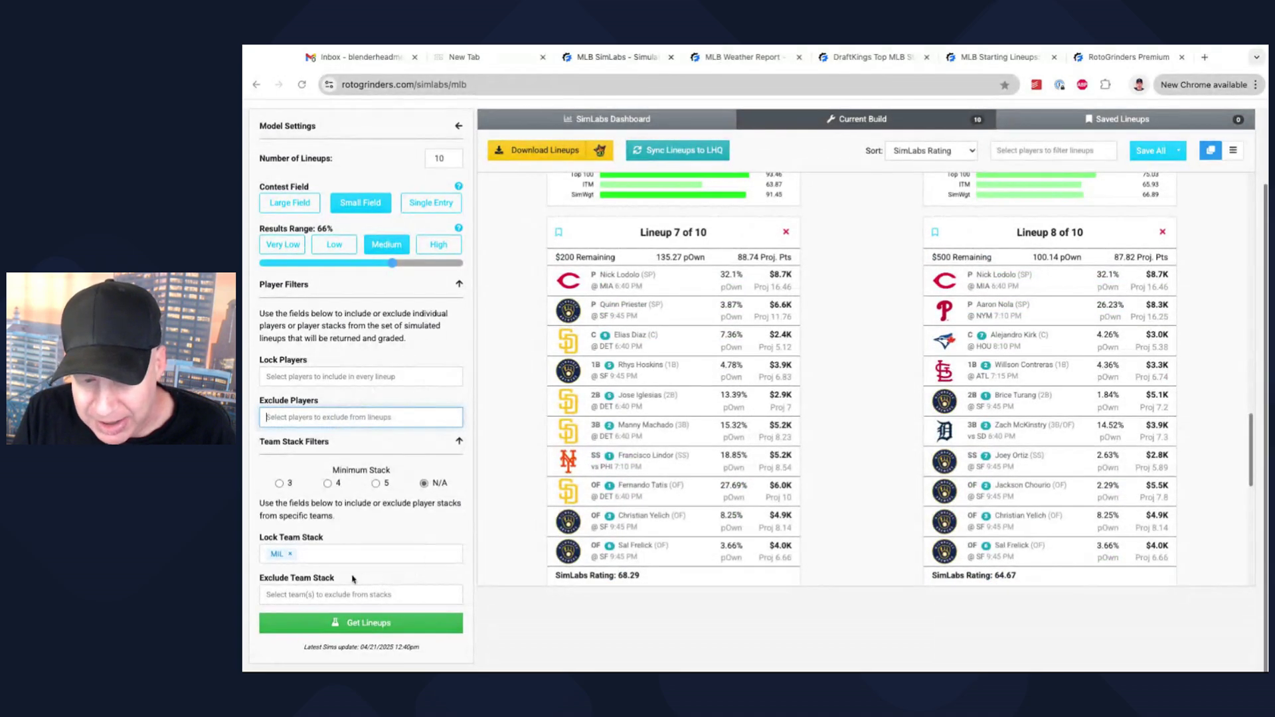
# Replace MIL with CIN as the locked team stack and generate the small-field lineups
pyautogui.click(290, 556)
pyautogui.write('cinc')
pyautogui.press('BackSpace')
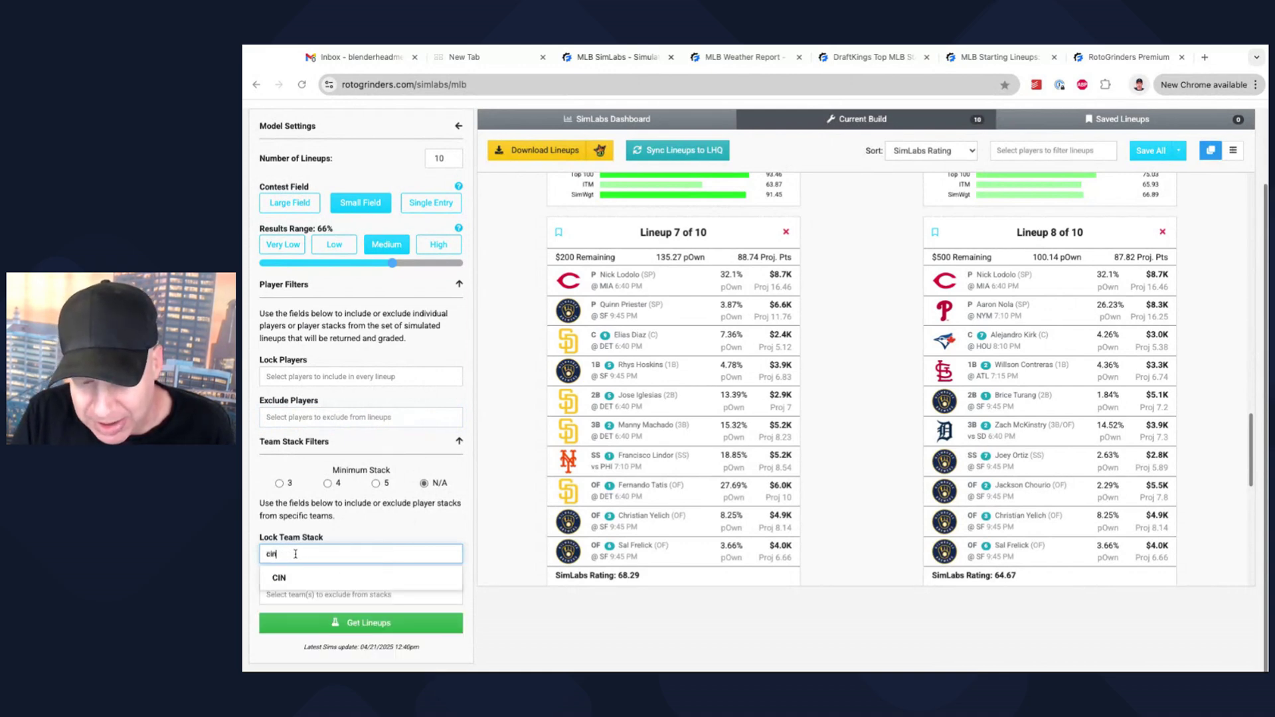
pyautogui.click(321, 580)
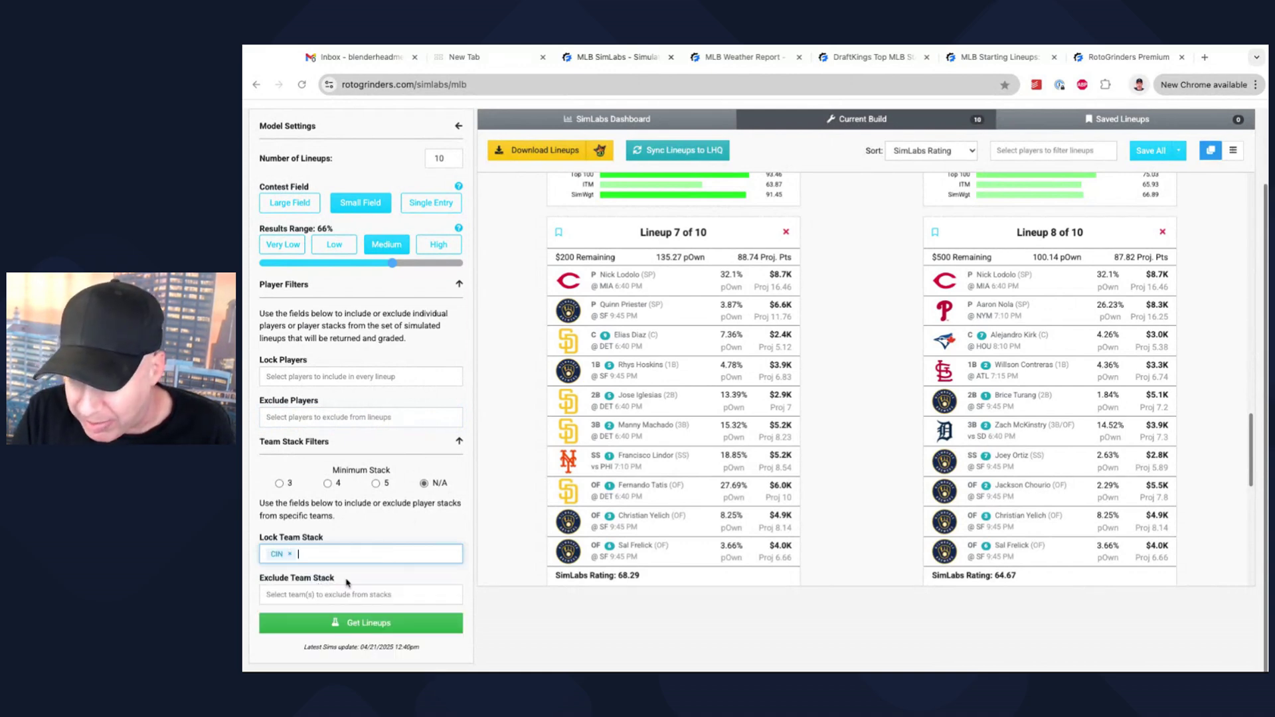
pyautogui.click(360, 624)
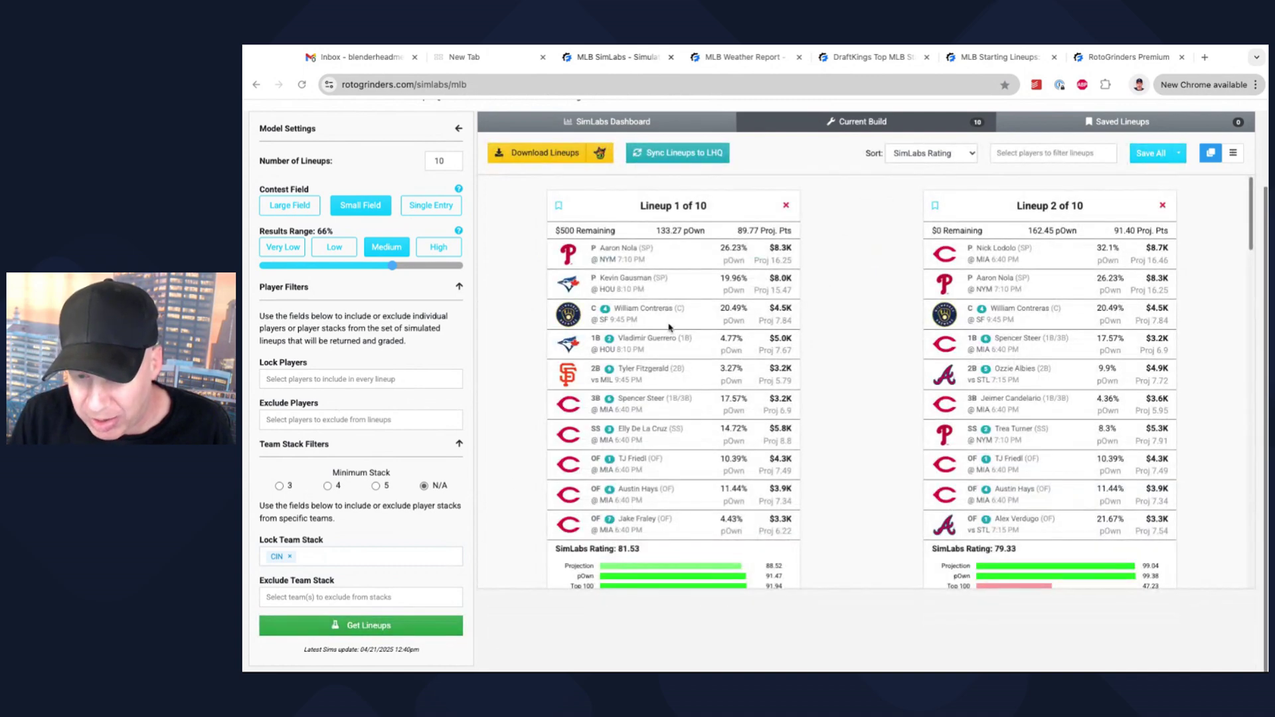
# Look through all ten generated Reds-stack lineups, checking their pitchers, hitters and SimLabs ratings
pyautogui.scroll(-2, 856, 372)
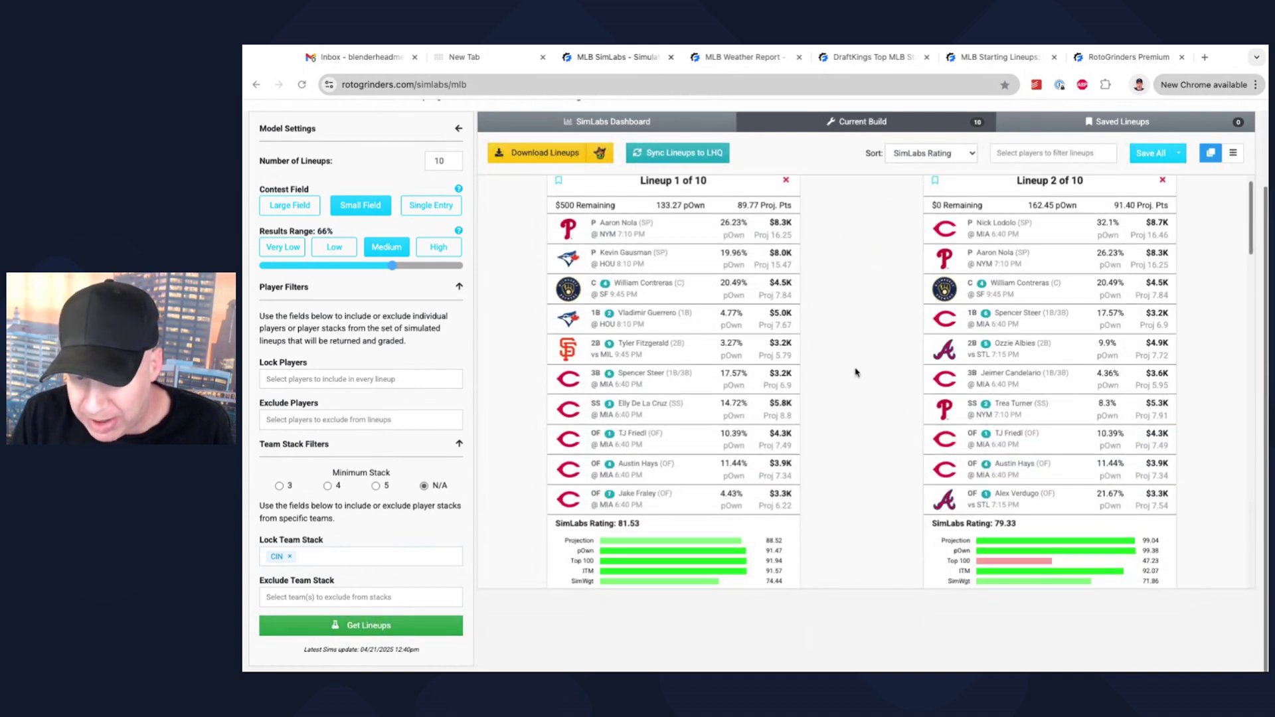
pyautogui.scroll(-5, 855, 372)
pyautogui.scroll(-12, 855, 372)
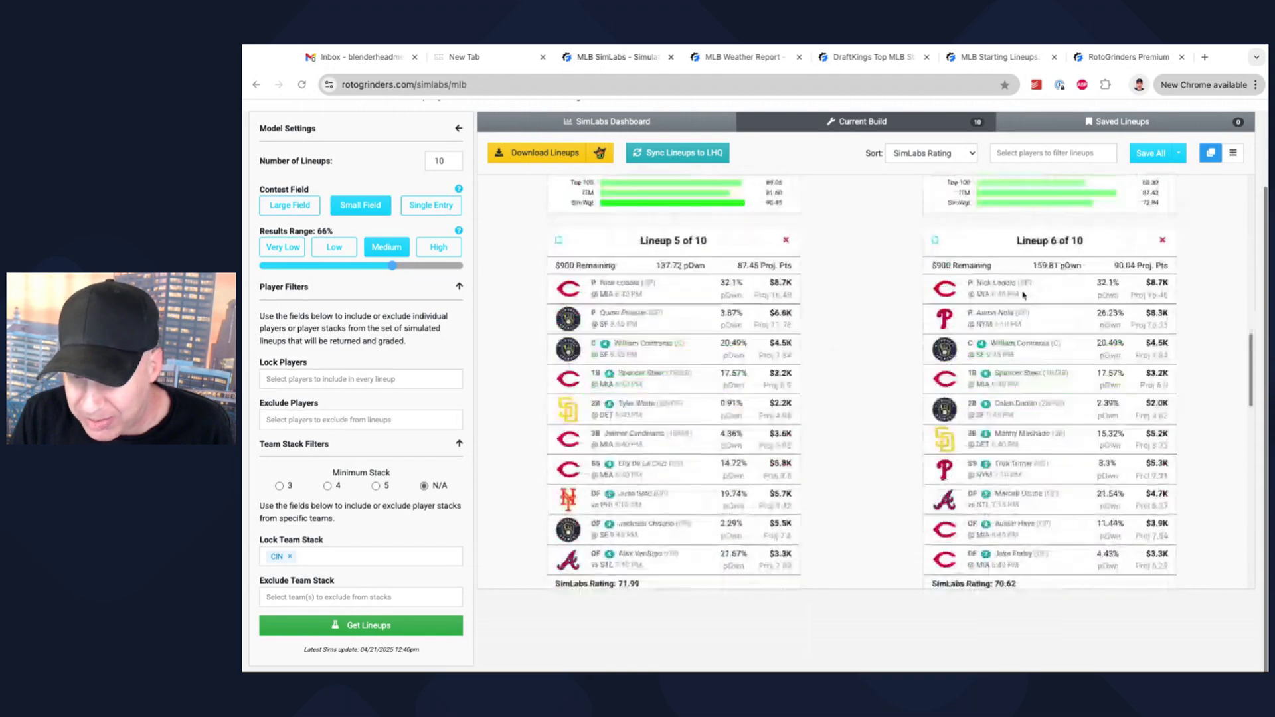
pyautogui.scroll(-5, 859, 380)
pyautogui.scroll(-10, 859, 380)
pyautogui.scroll(-6, 899, 381)
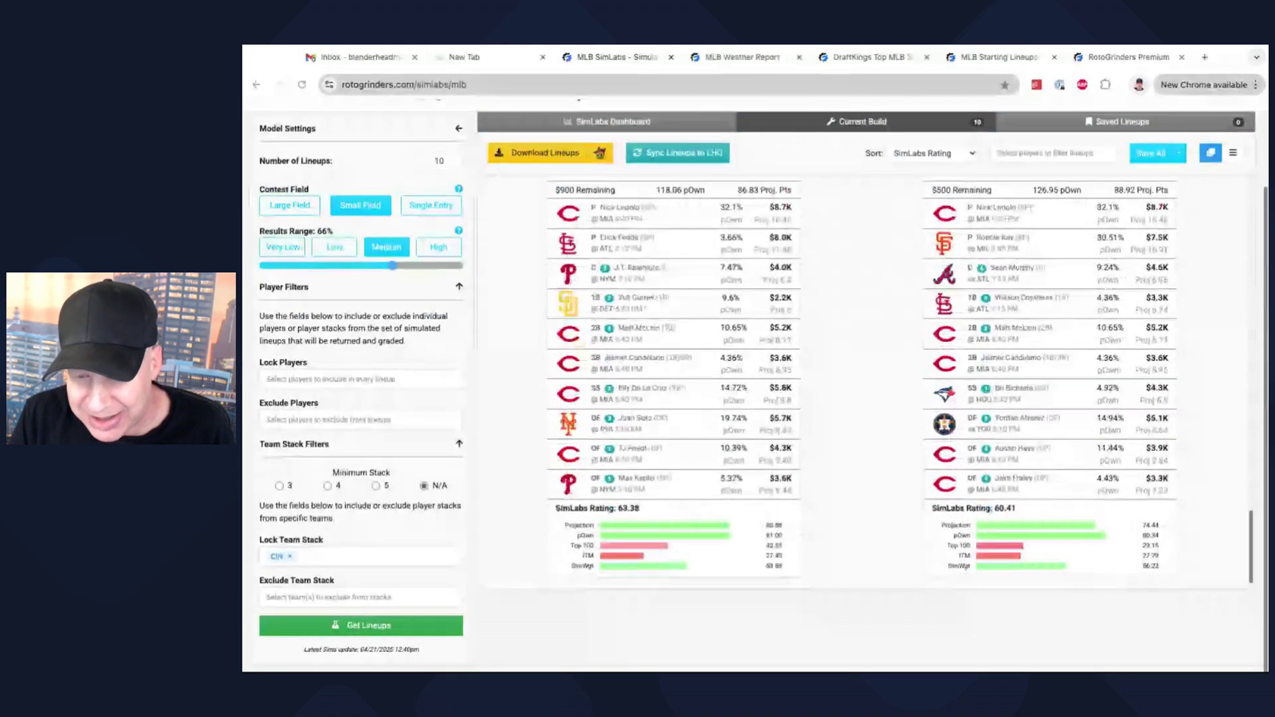
pyautogui.scroll(12, 899, 382)
pyautogui.scroll(10, 654, 399)
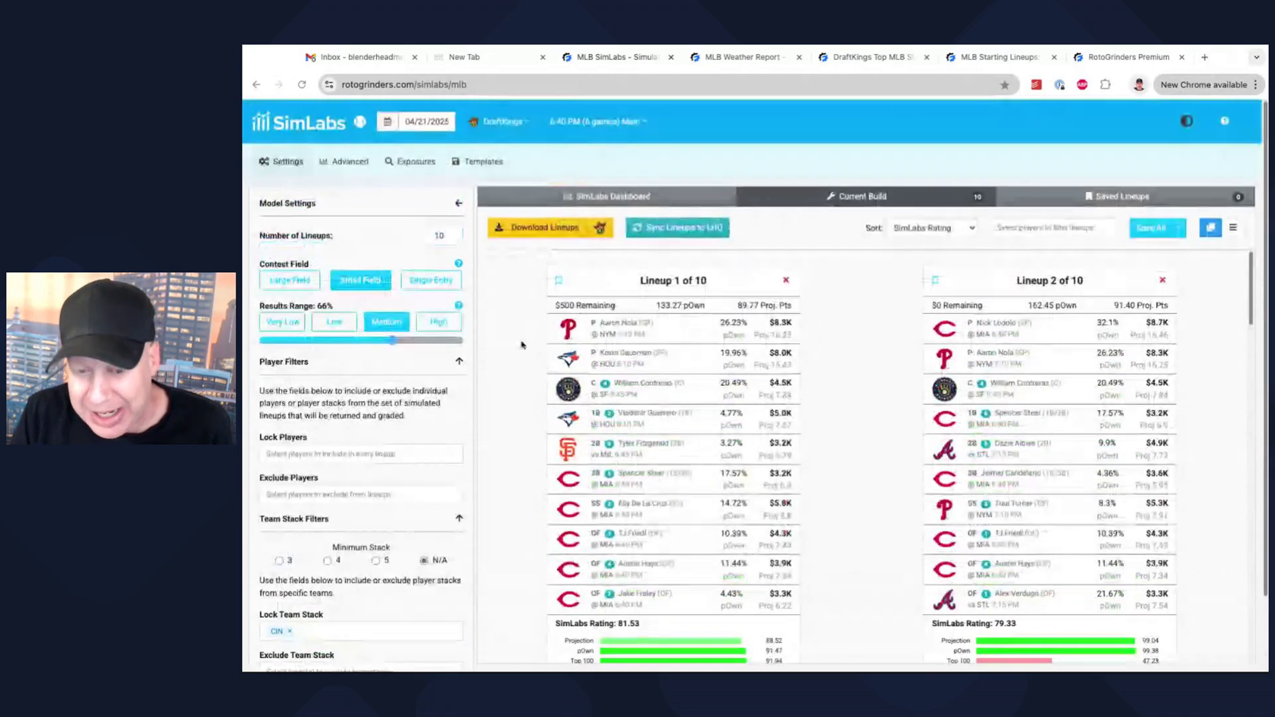
# Compare the first two Reds-stack lineups by players, projected ownership, remaining salary and their Projection, pOwn, Top 100, ITM and SimWgt scores
pyautogui.scroll(-1, 654, 399)
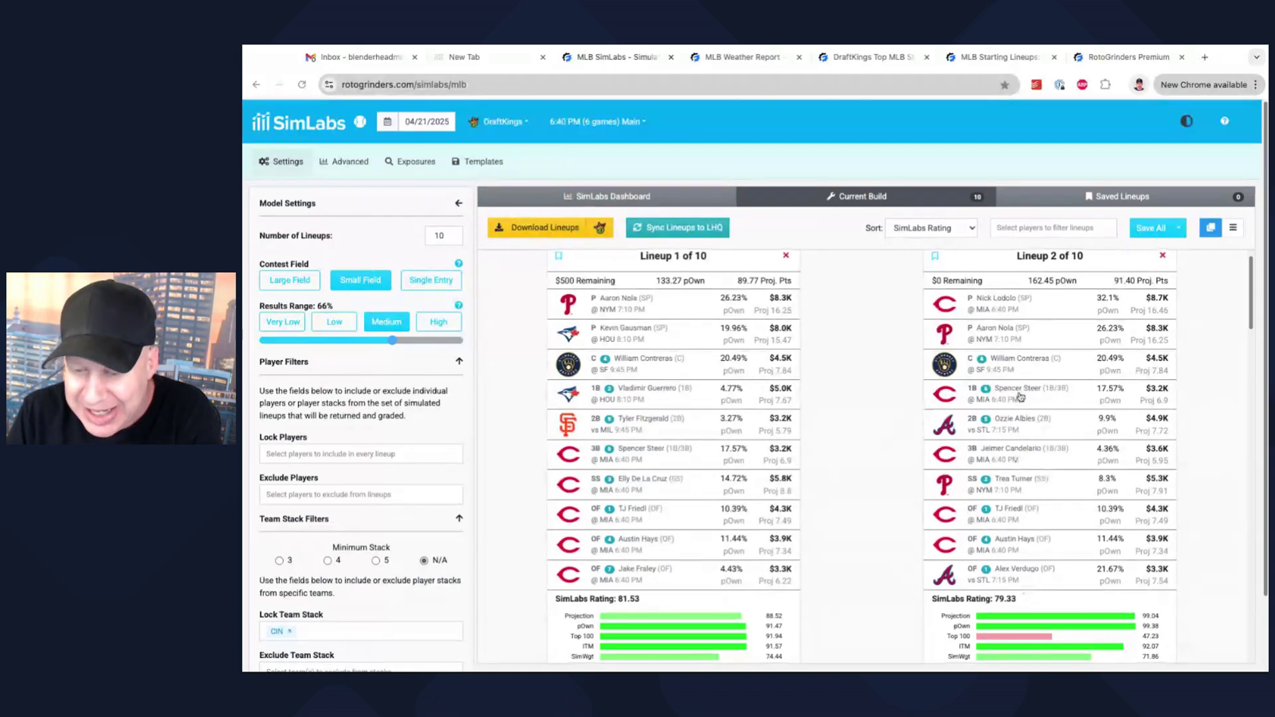
pyautogui.scroll(-1, 1021, 397)
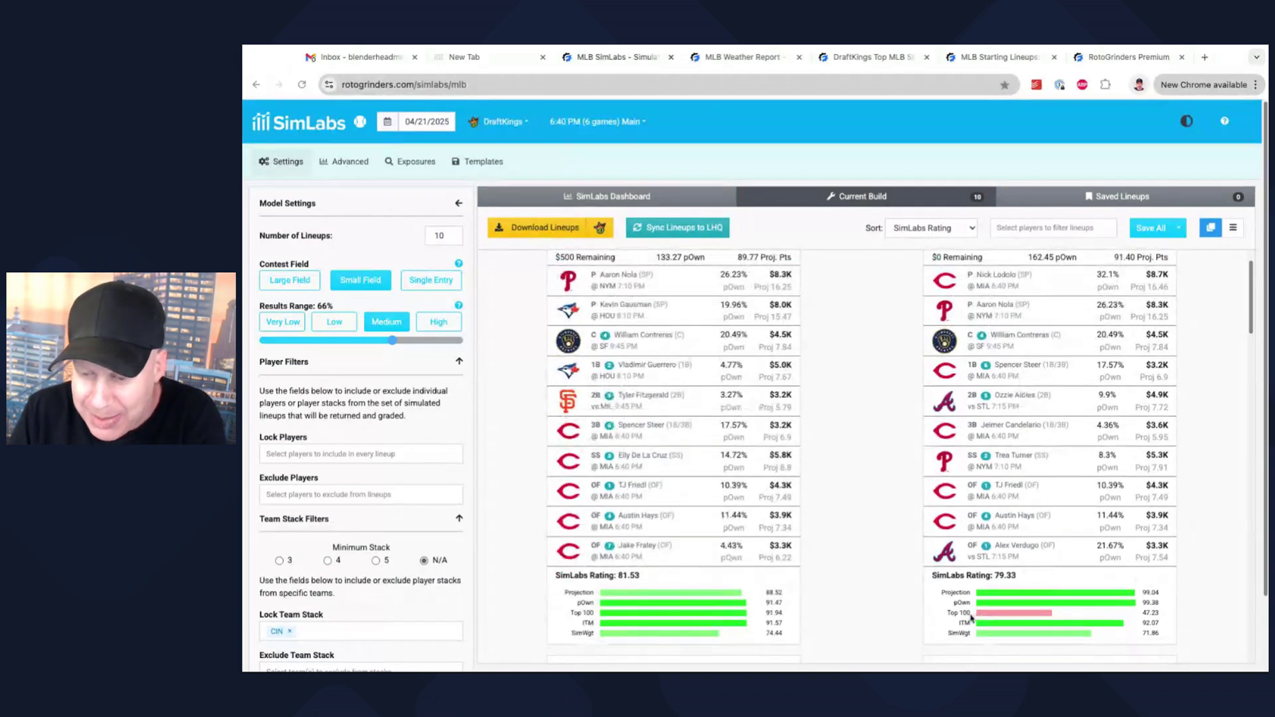
pyautogui.scroll(1, 1043, 620)
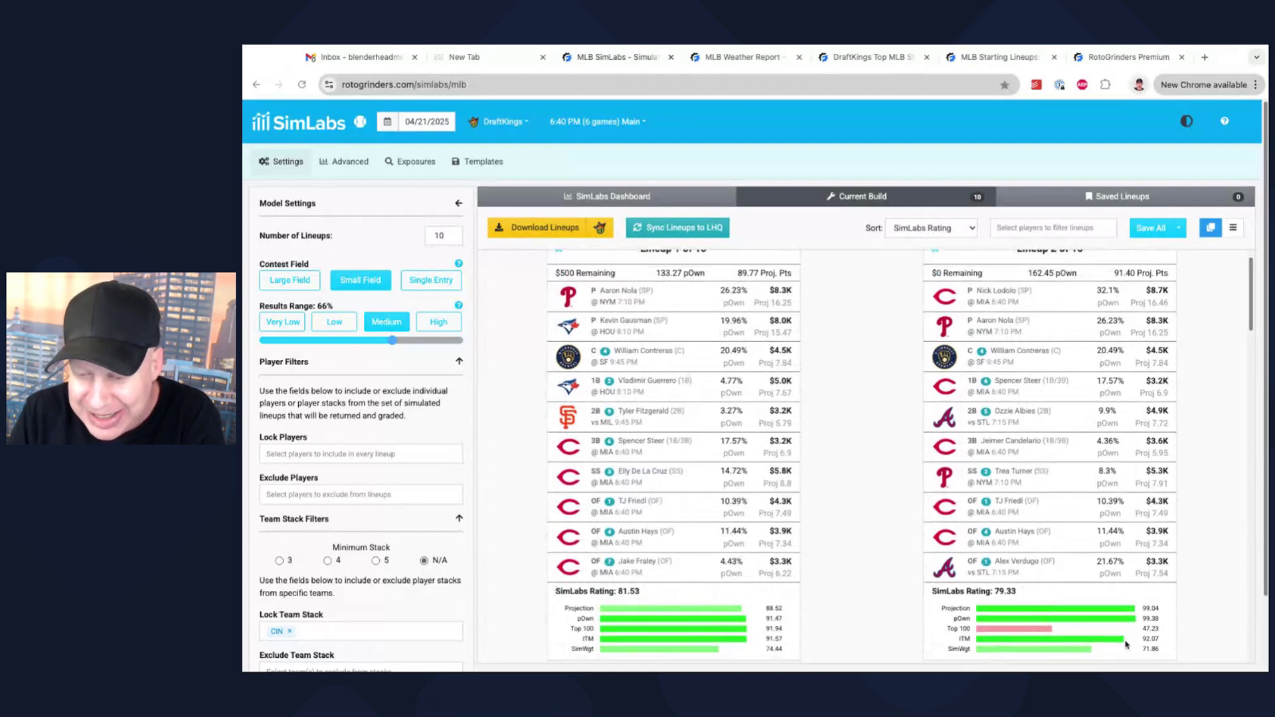
pyautogui.scroll(2, 1032, 608)
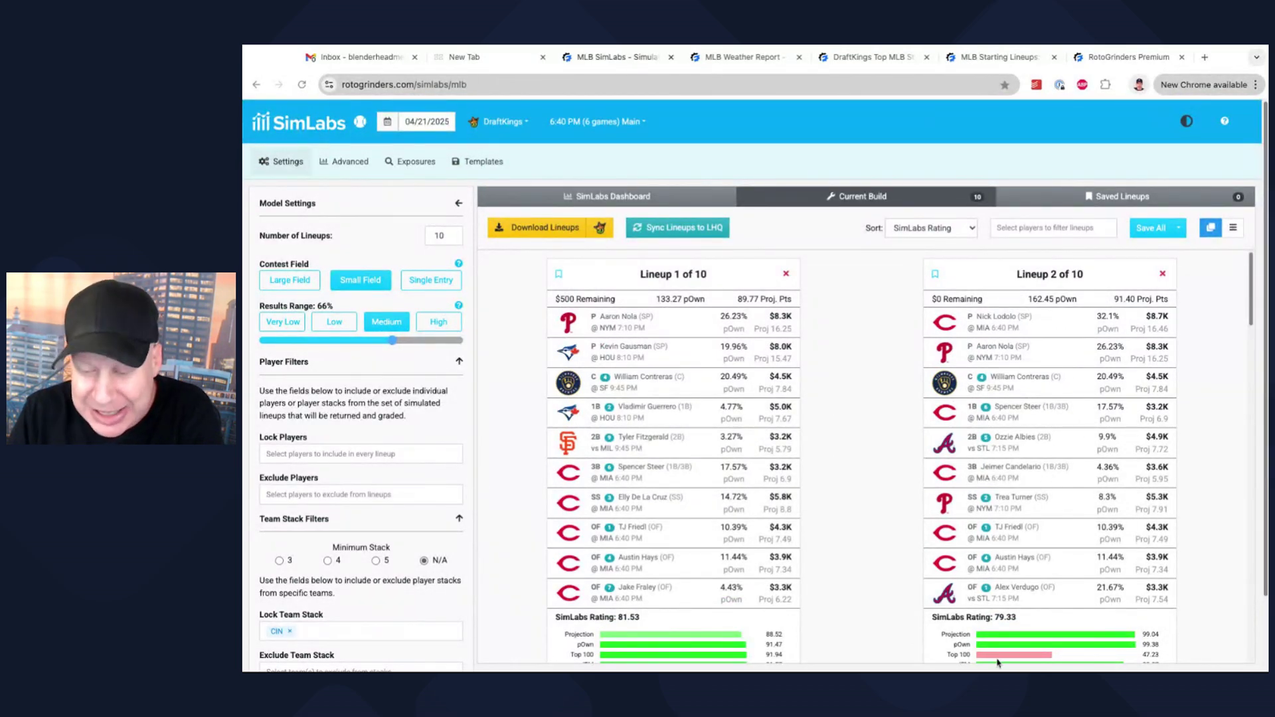
pyautogui.scroll(-1, 1030, 606)
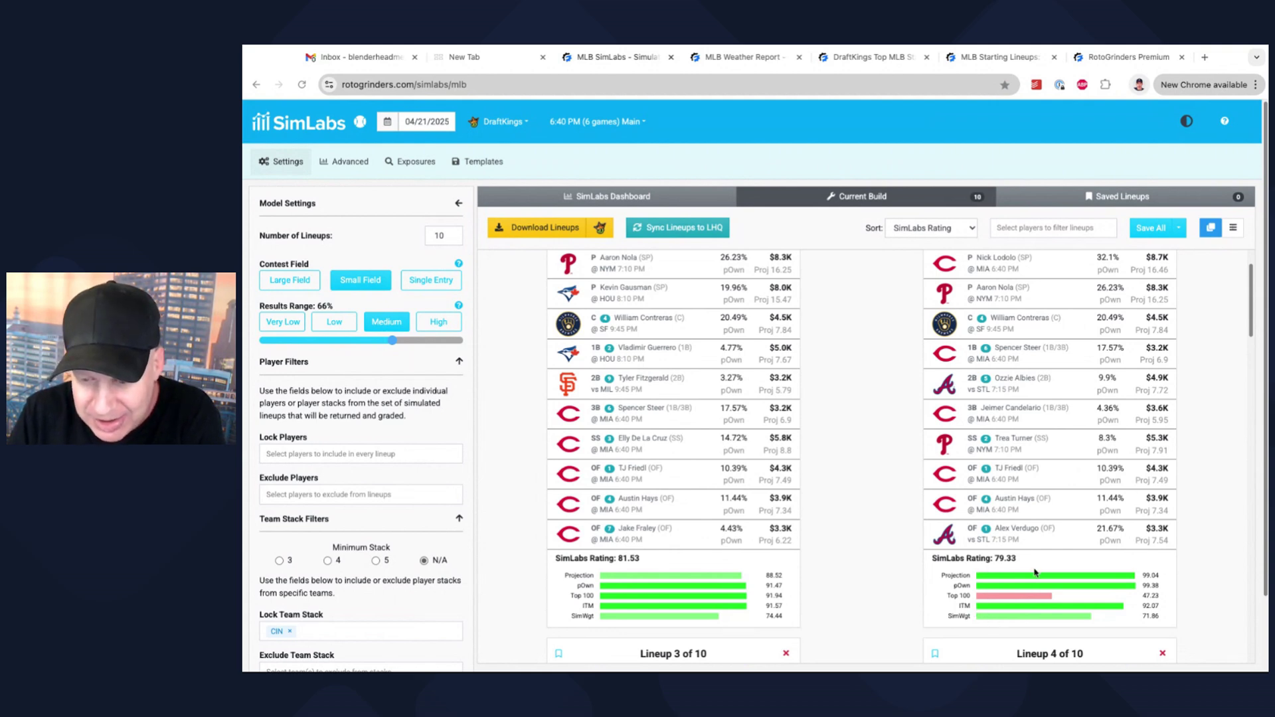
pyautogui.scroll(2, 1037, 542)
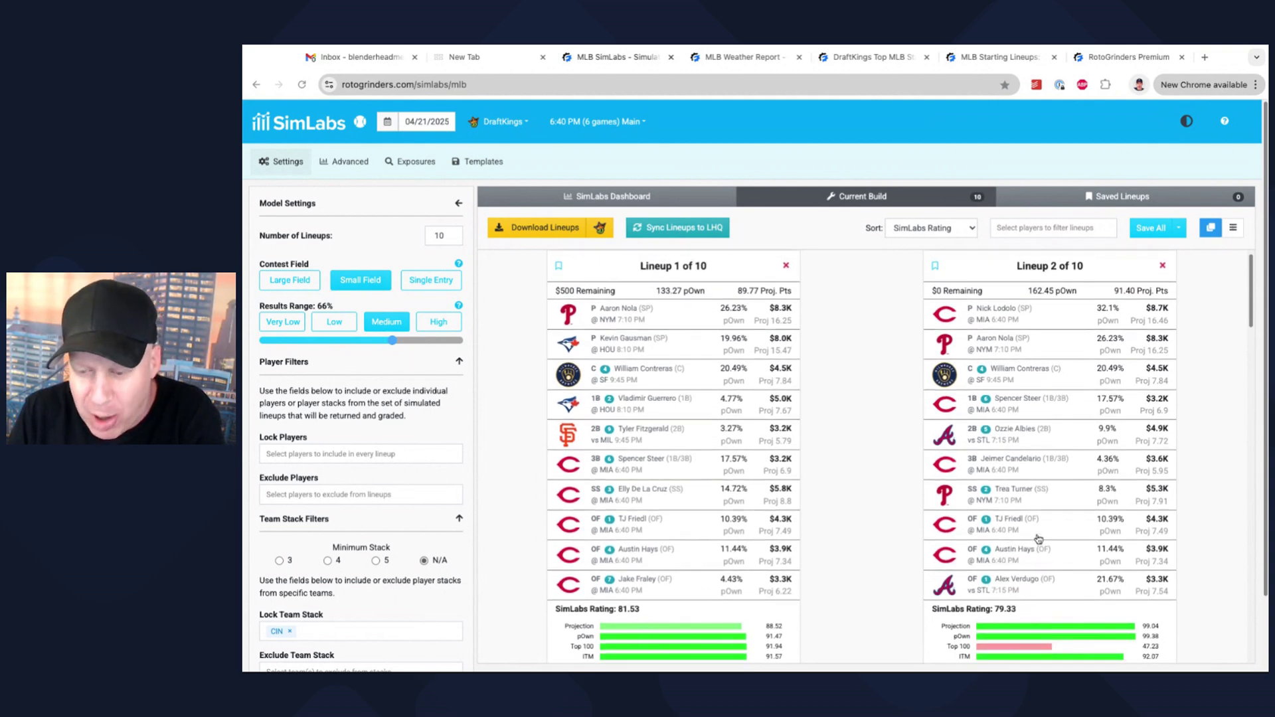
pyautogui.scroll(1, 1038, 539)
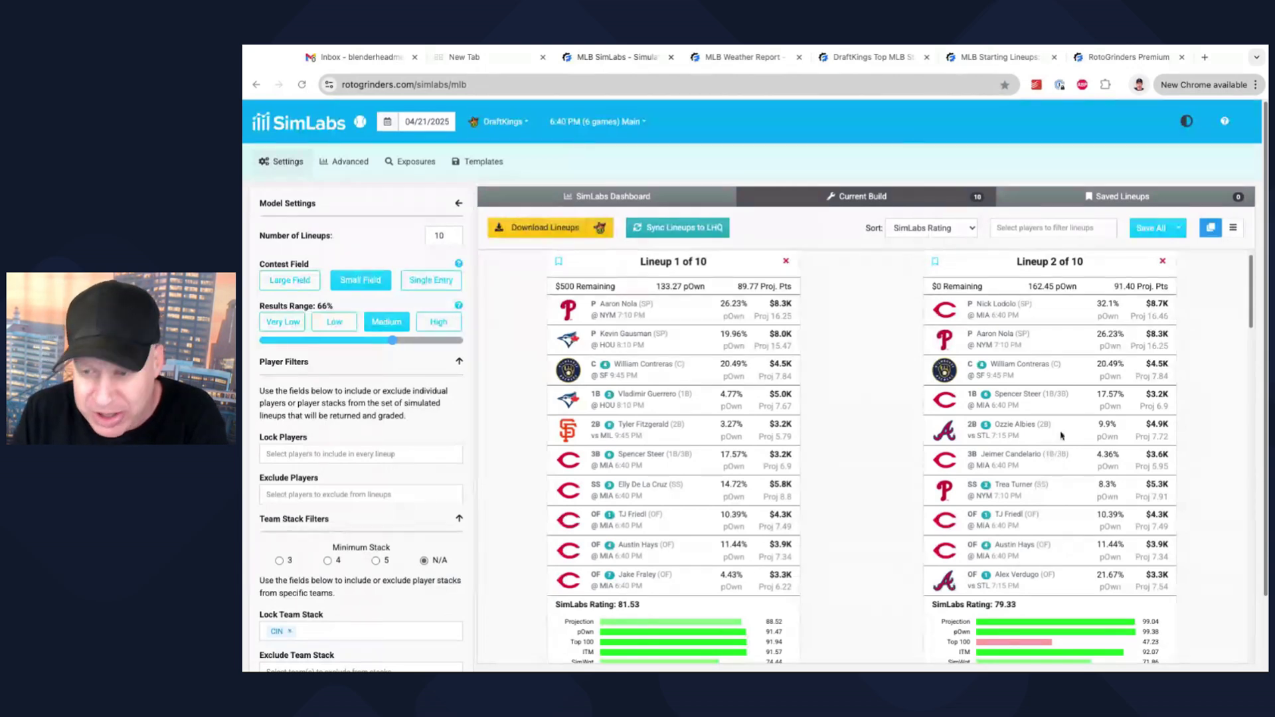
pyautogui.scroll(1, 596, 356)
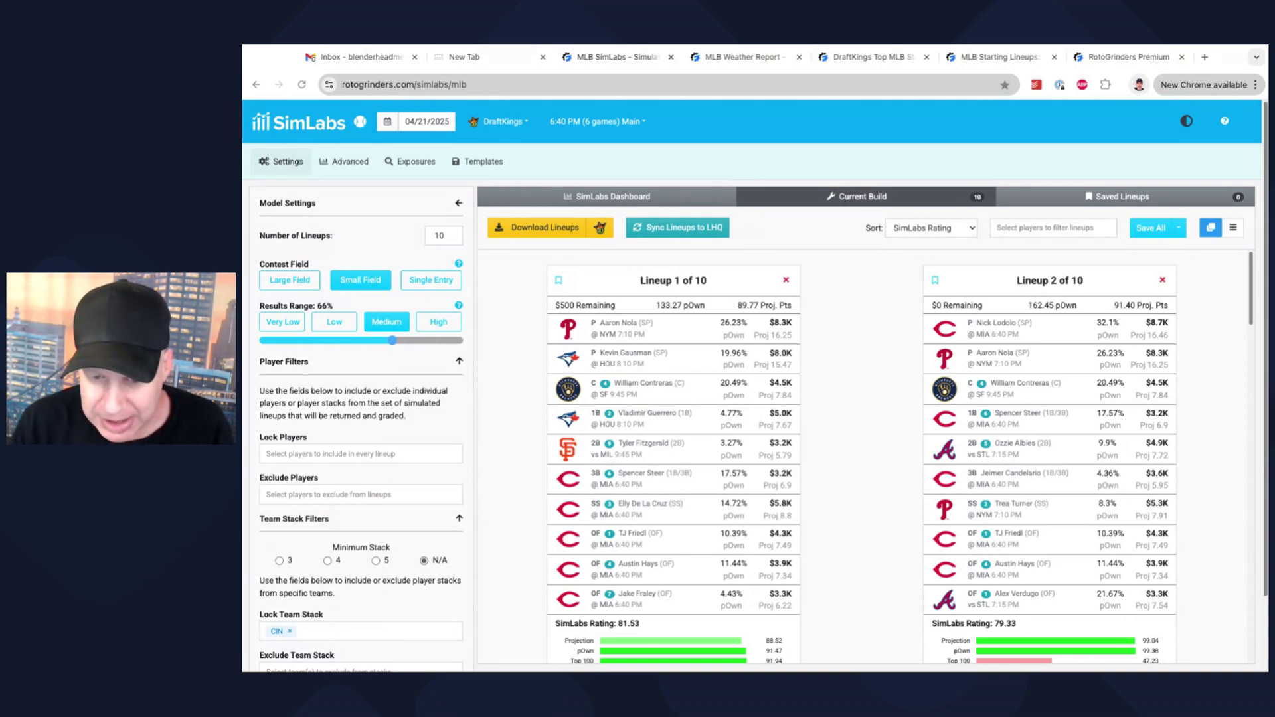
pyautogui.scroll(1, 867, 305)
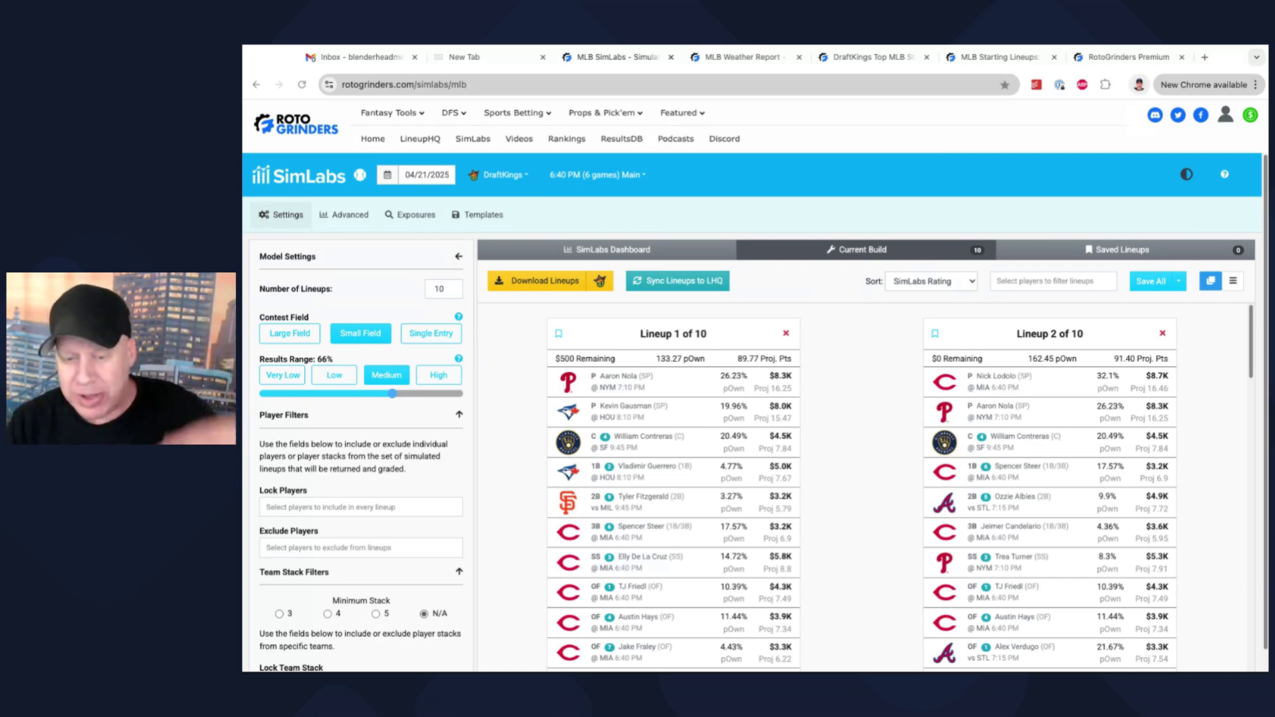
pyautogui.scroll(-1, 861, 488)
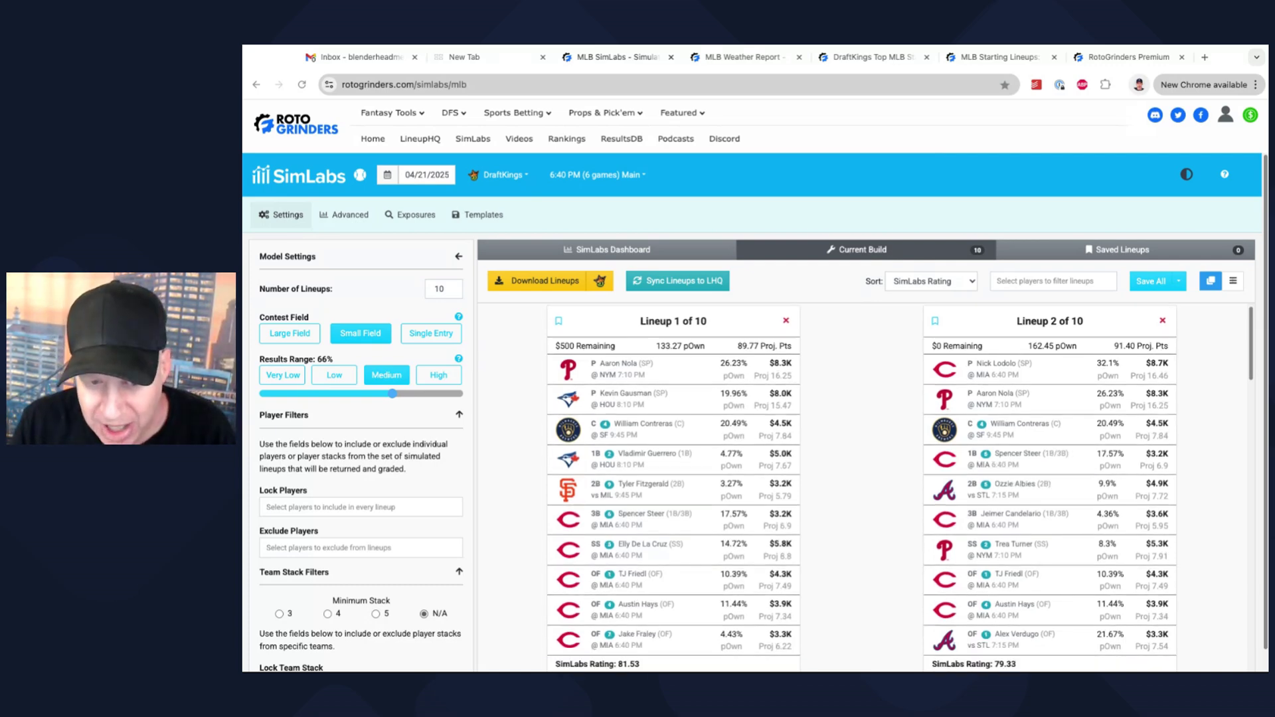
pyautogui.scroll(-2, 861, 489)
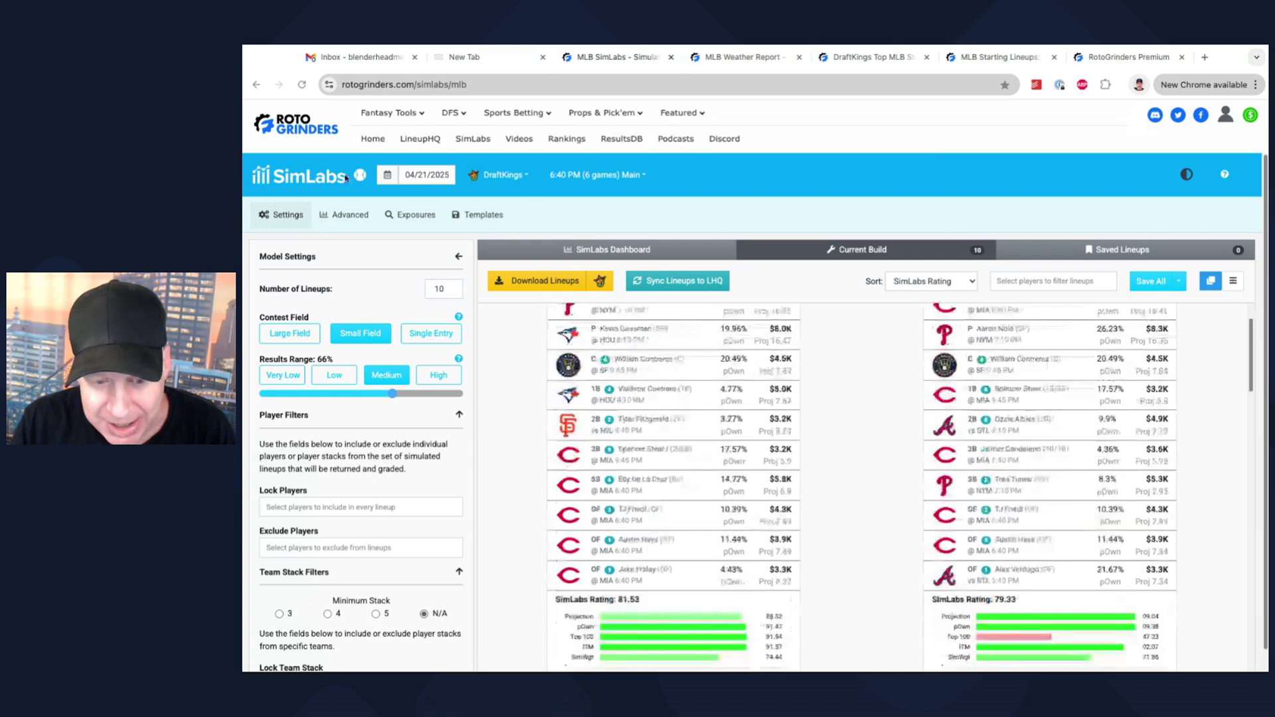
# Review the advanced simulation, projection, ownership, upside and correlation weights against the generated lineups, and return to the model settings
pyautogui.click(344, 215)
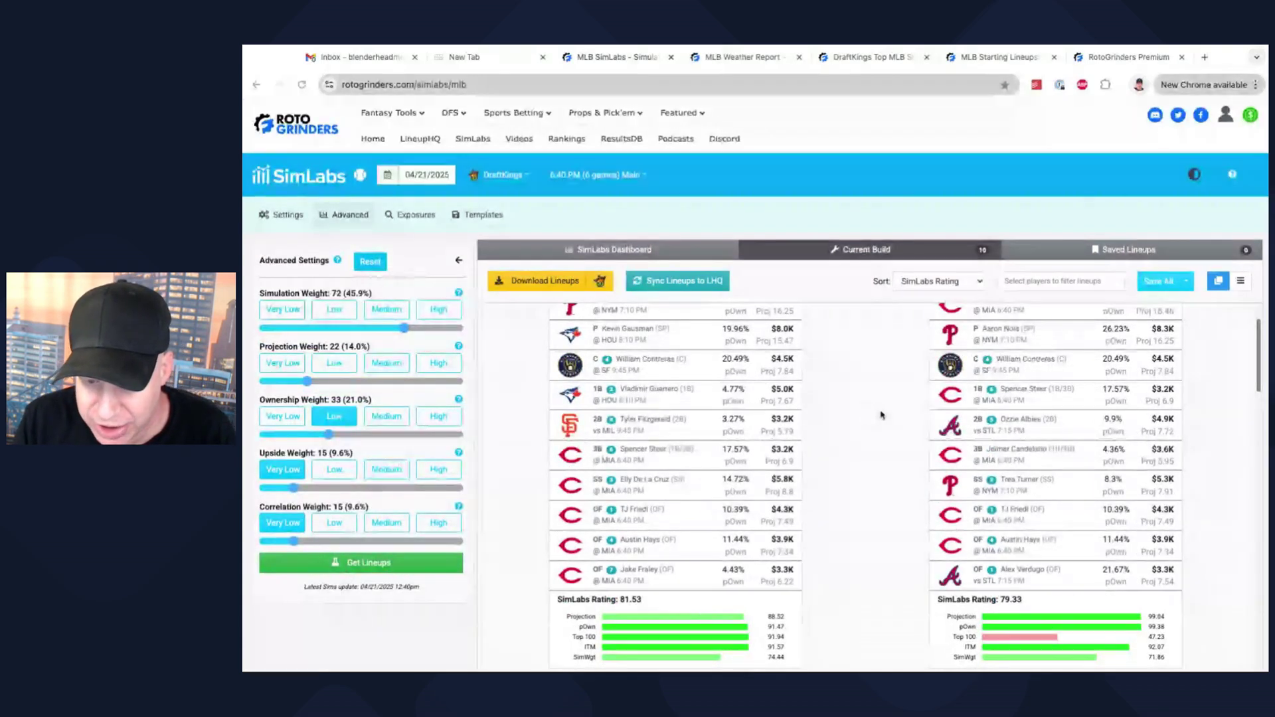
pyautogui.scroll(-2, 870, 414)
pyautogui.scroll(-3, 881, 415)
pyautogui.scroll(8, 881, 415)
pyautogui.click(284, 219)
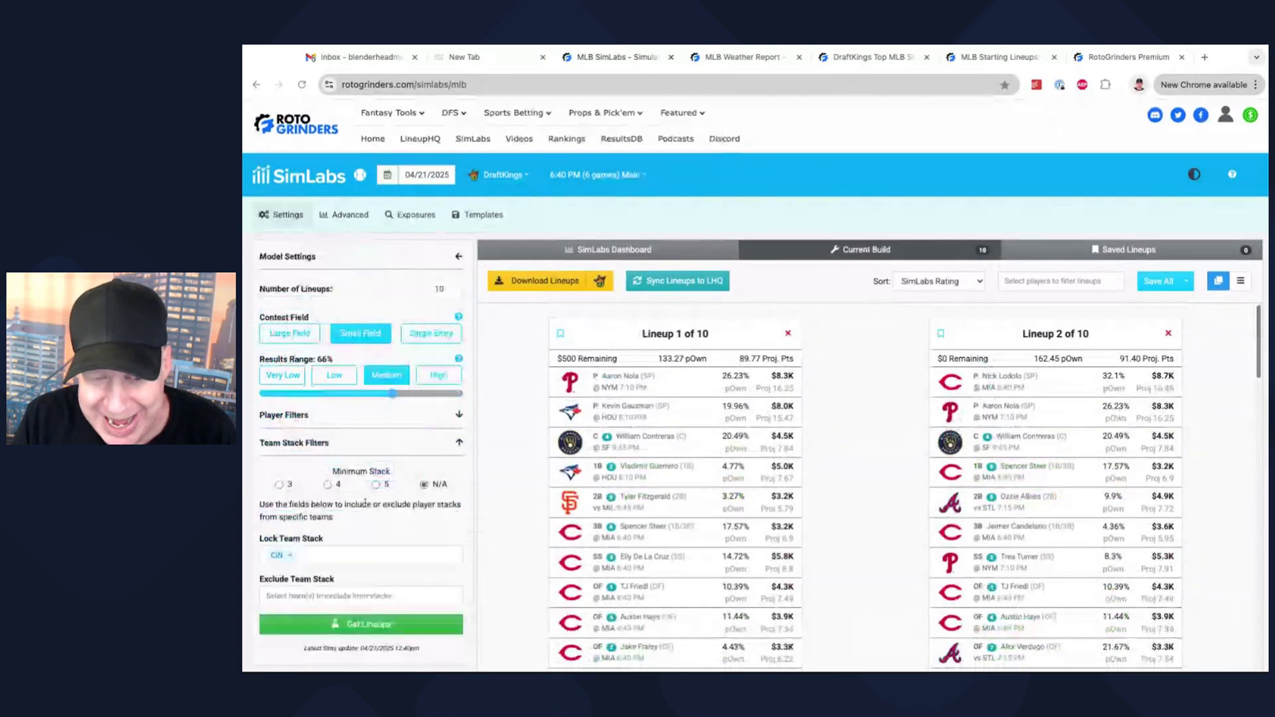
# Clear CIN from the locked team stacks and switch to the RotoGrinders Premium subscription page
pyautogui.scroll(-1, 365, 503)
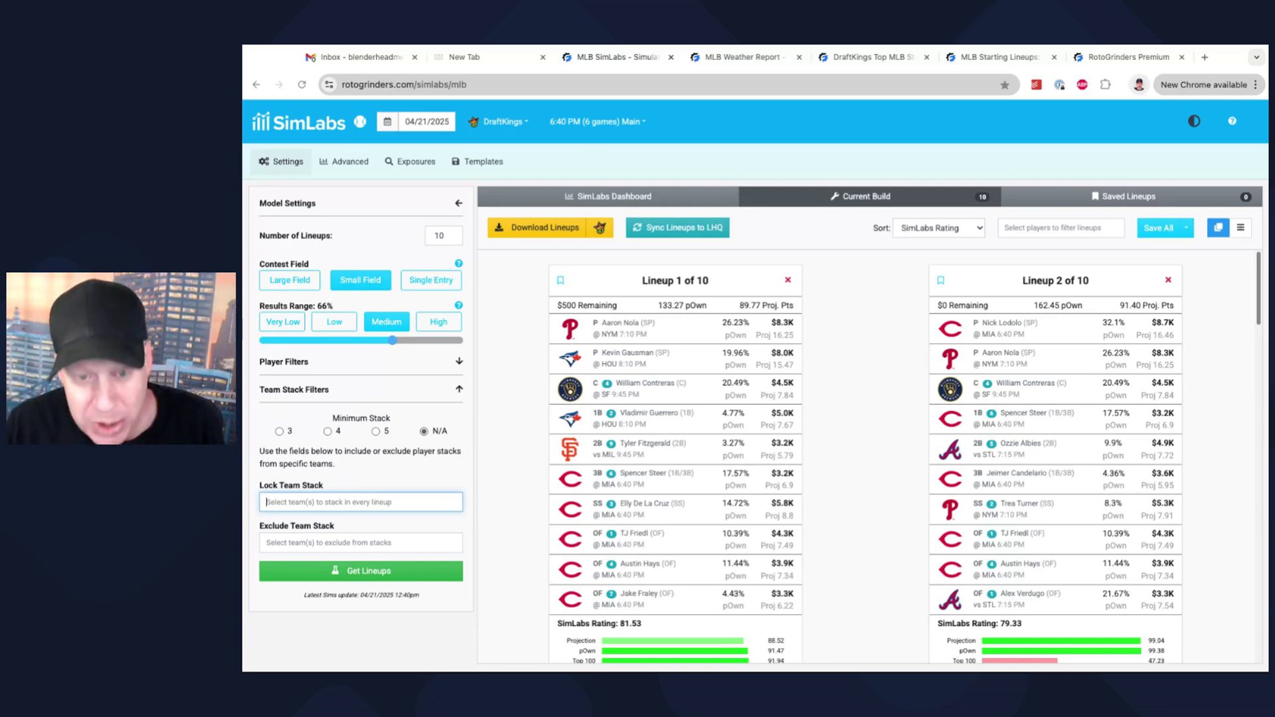
pyautogui.scroll(1, 755, 383)
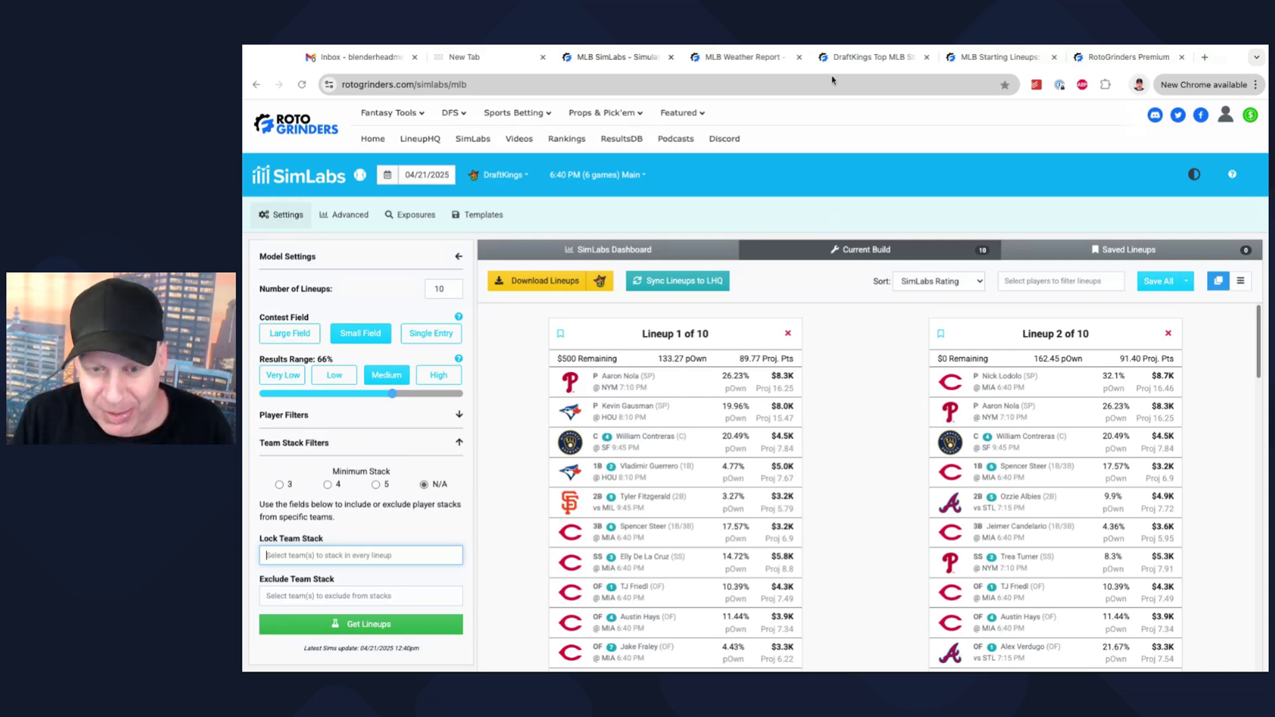
pyautogui.click(1128, 60)
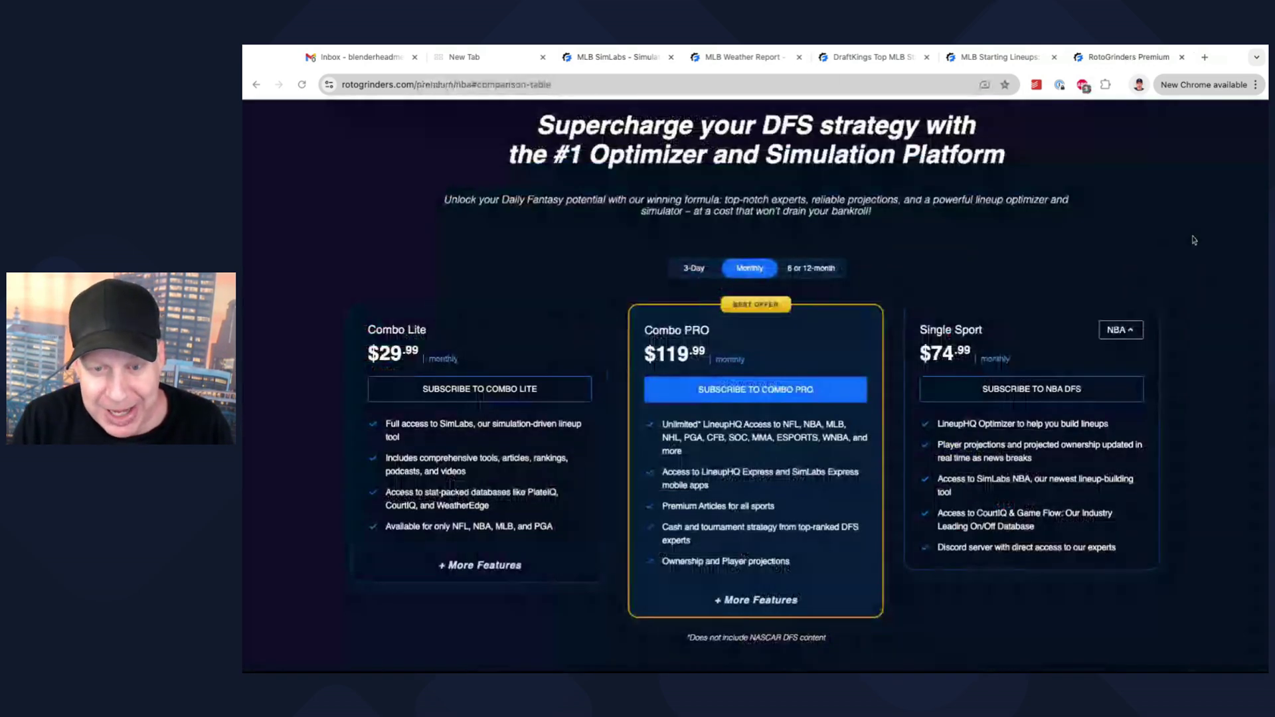